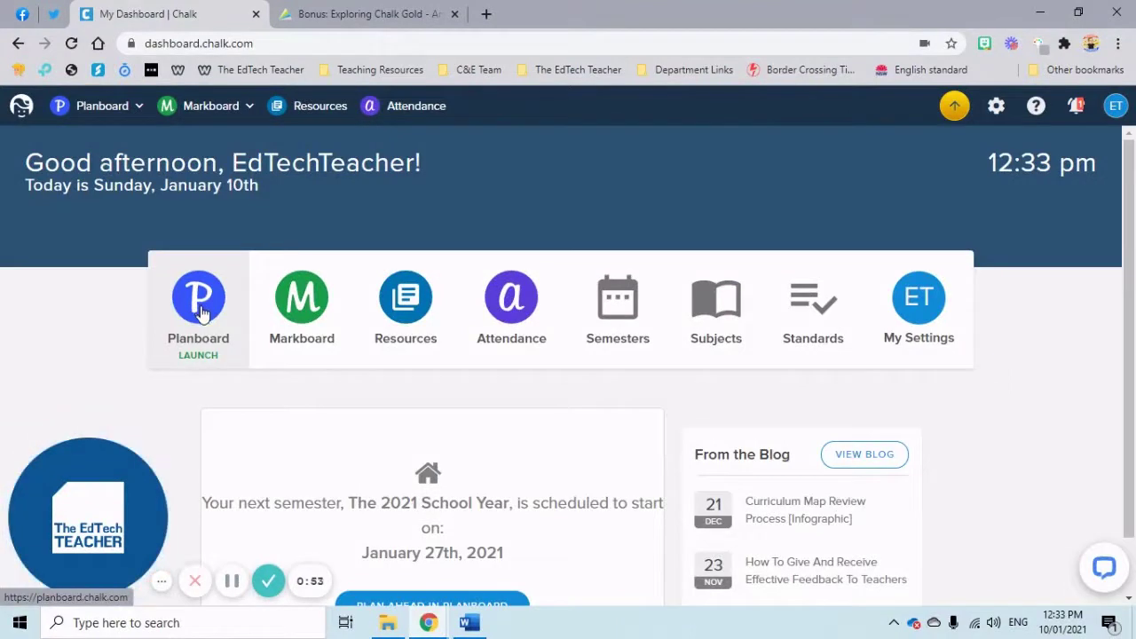
Look over the dashboard and the navigation options available for Planboard, including its settings
{"action": "scroll", "coordinate": [384, 378], "scroll_direction": "down", "scroll_amount": 1}
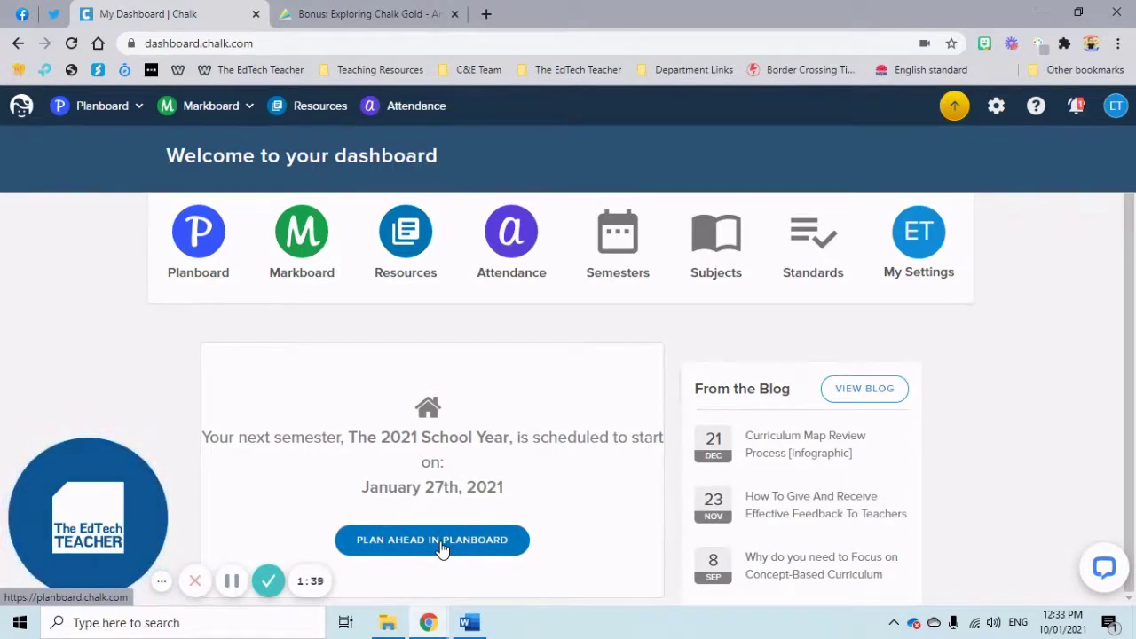
{"action": "scroll", "coordinate": [442, 549], "scroll_direction": "up", "scroll_amount": 2}
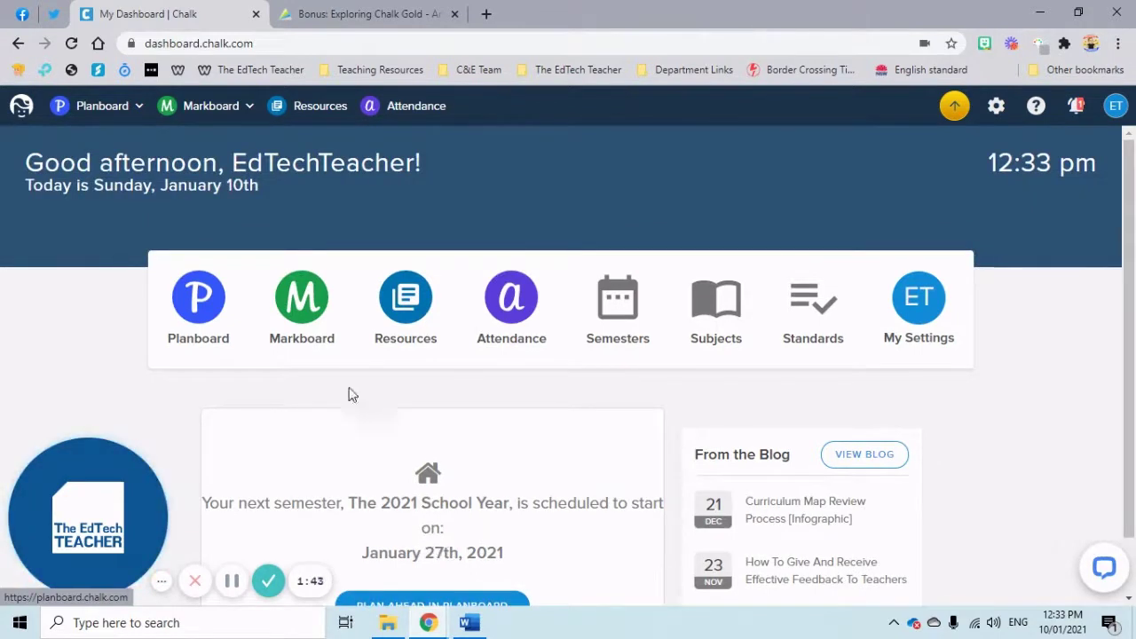
{"action": "left_click", "coordinate": [118, 109]}
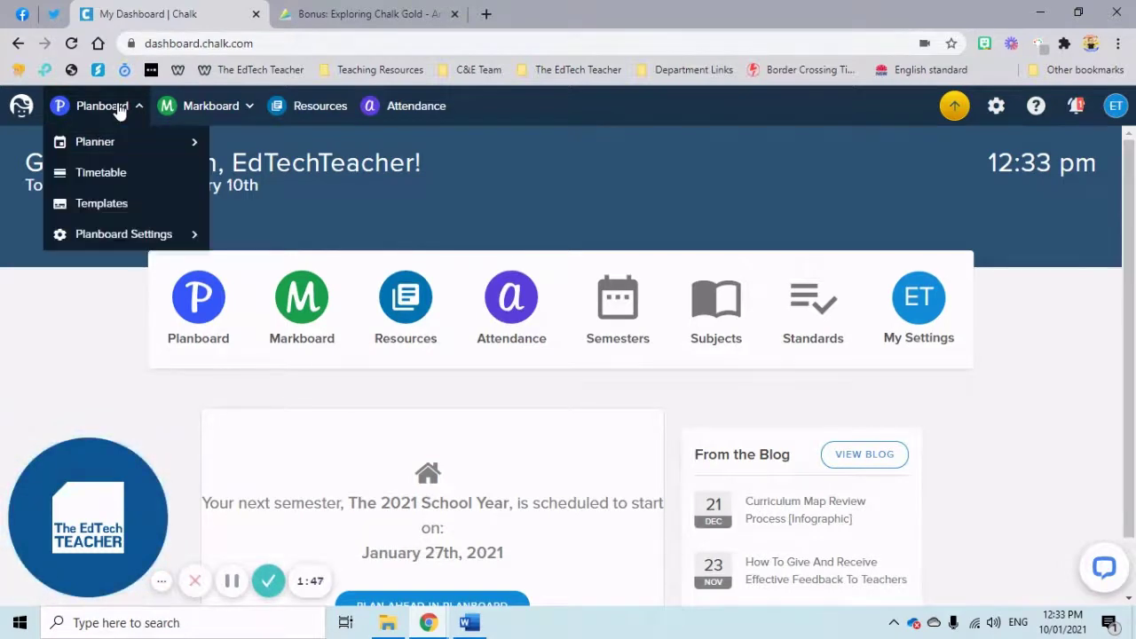
{"action": "mouse_move", "coordinate": [102, 143]}
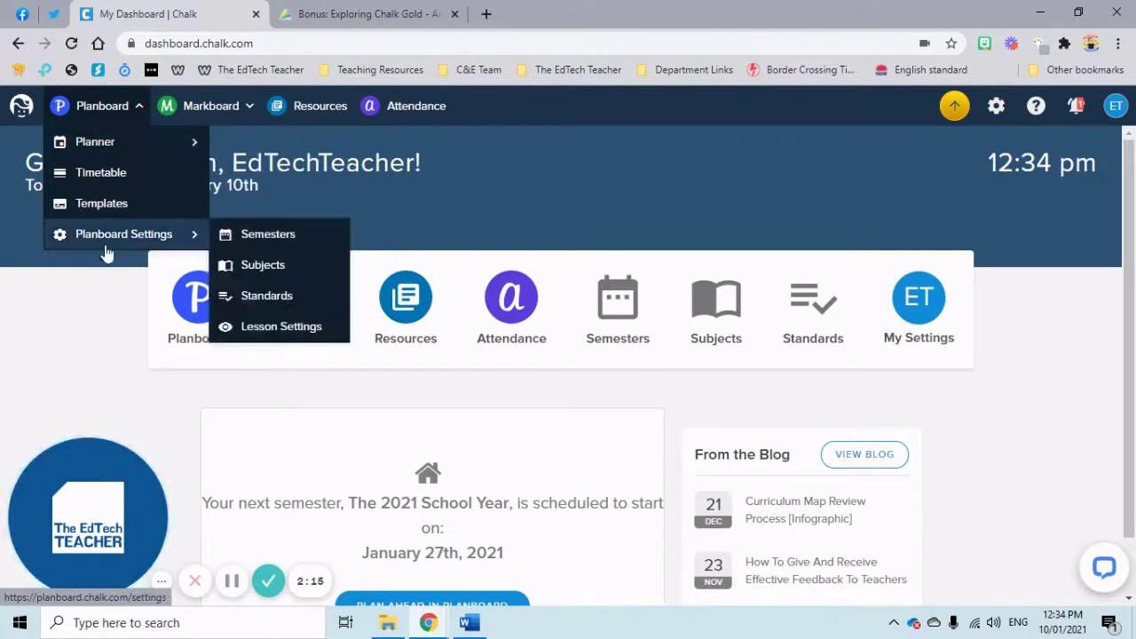
{"action": "left_click", "coordinate": [100, 365]}
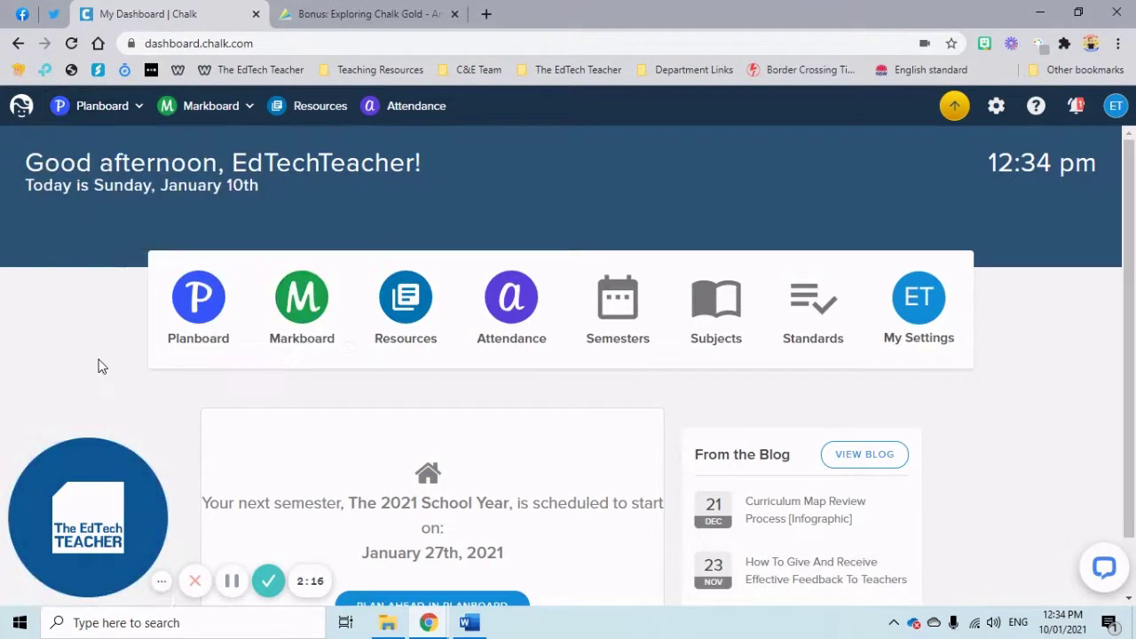
Open Planboard and look through the full day plan for Wednesday, January 27, 2021
{"action": "left_click", "coordinate": [201, 306]}
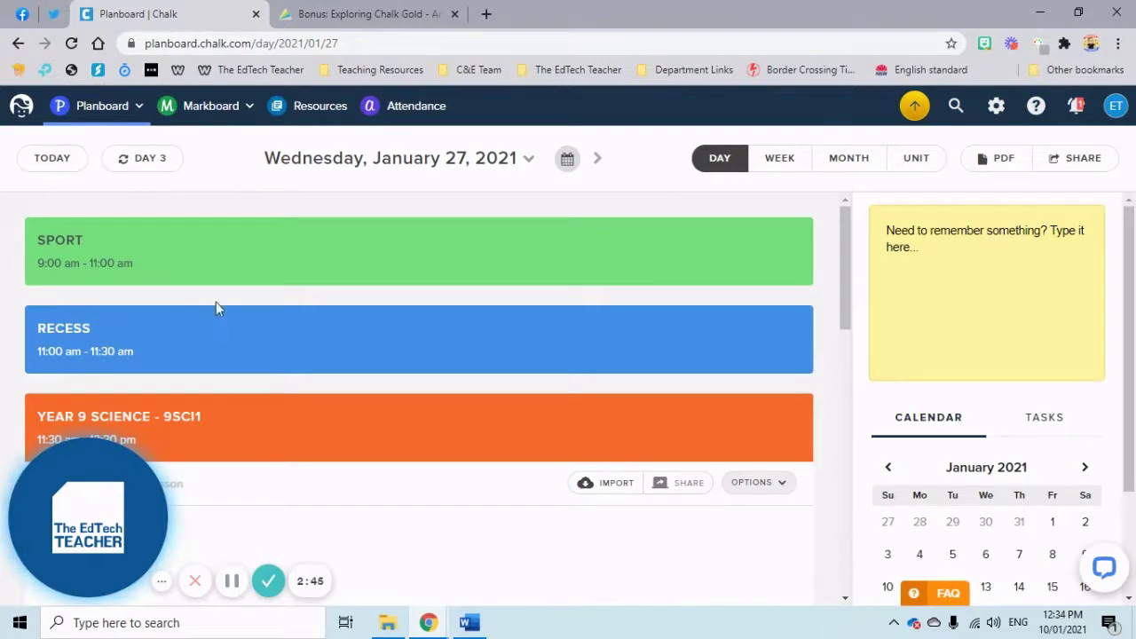
{"action": "scroll", "coordinate": [471, 302], "scroll_direction": "down", "scroll_amount": 10}
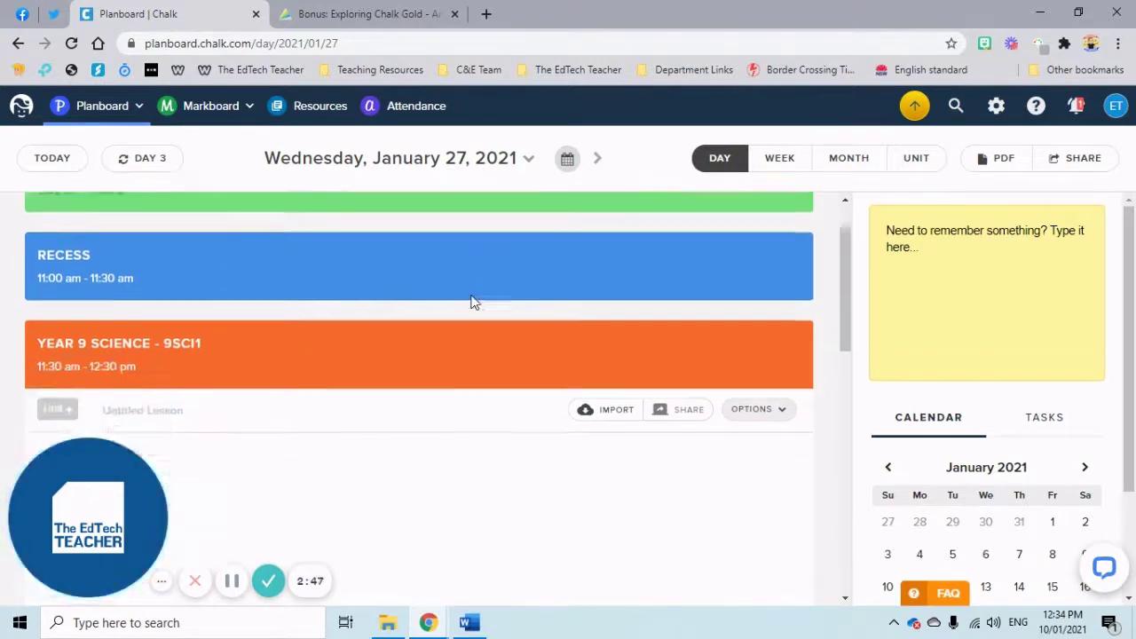
{"action": "scroll", "coordinate": [472, 305], "scroll_direction": "down", "scroll_amount": 1}
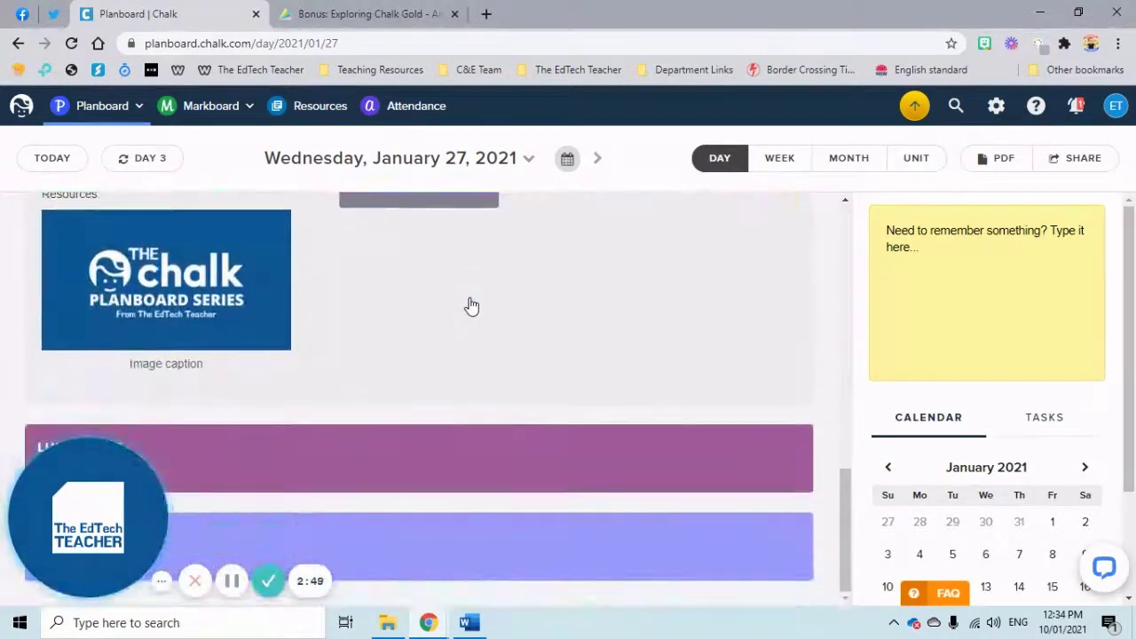
{"action": "scroll", "coordinate": [472, 305], "scroll_direction": "up", "scroll_amount": 7}
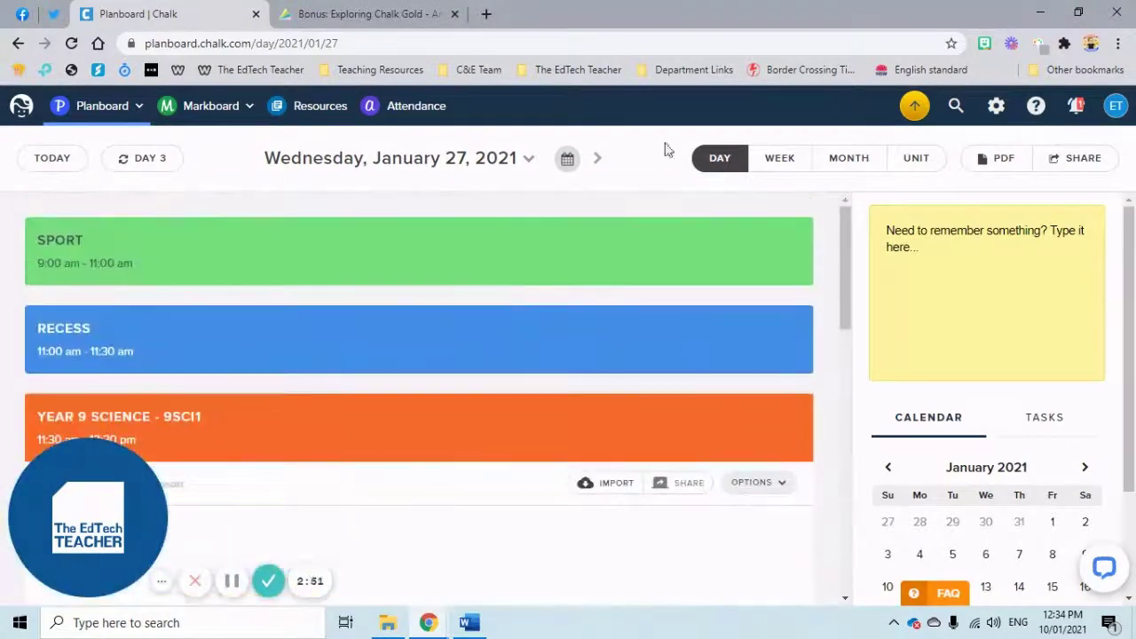
Switch the planner to the week view and look through the lessons for the week of February 1, 2021
{"action": "left_click", "coordinate": [778, 158]}
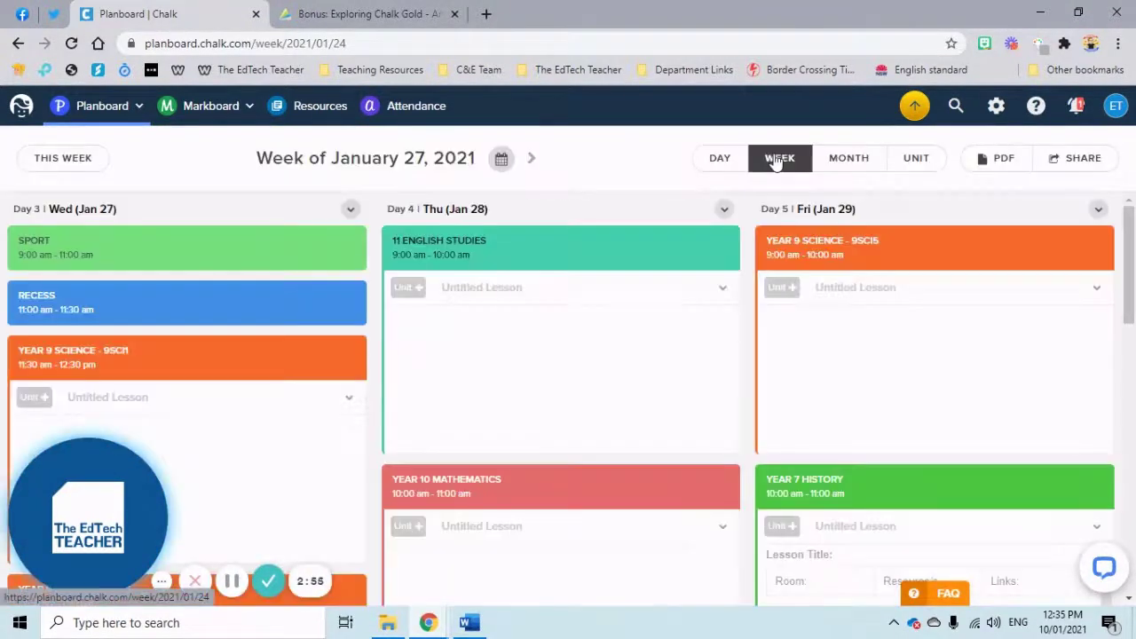
{"action": "left_click", "coordinate": [531, 158]}
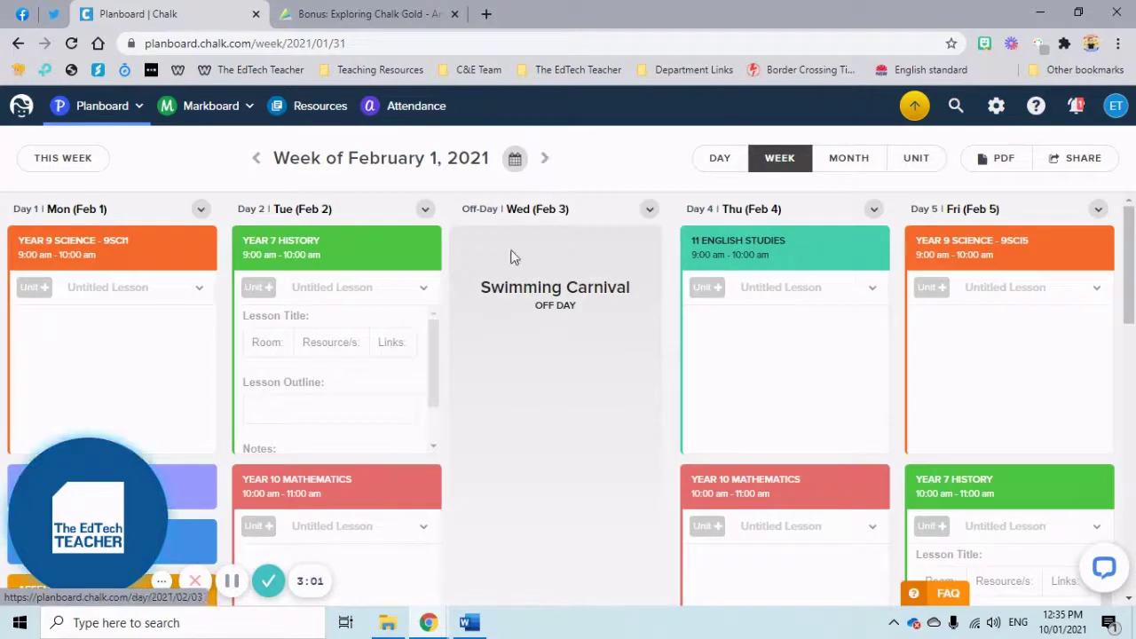
{"action": "scroll", "coordinate": [465, 406], "scroll_direction": "down", "scroll_amount": 5}
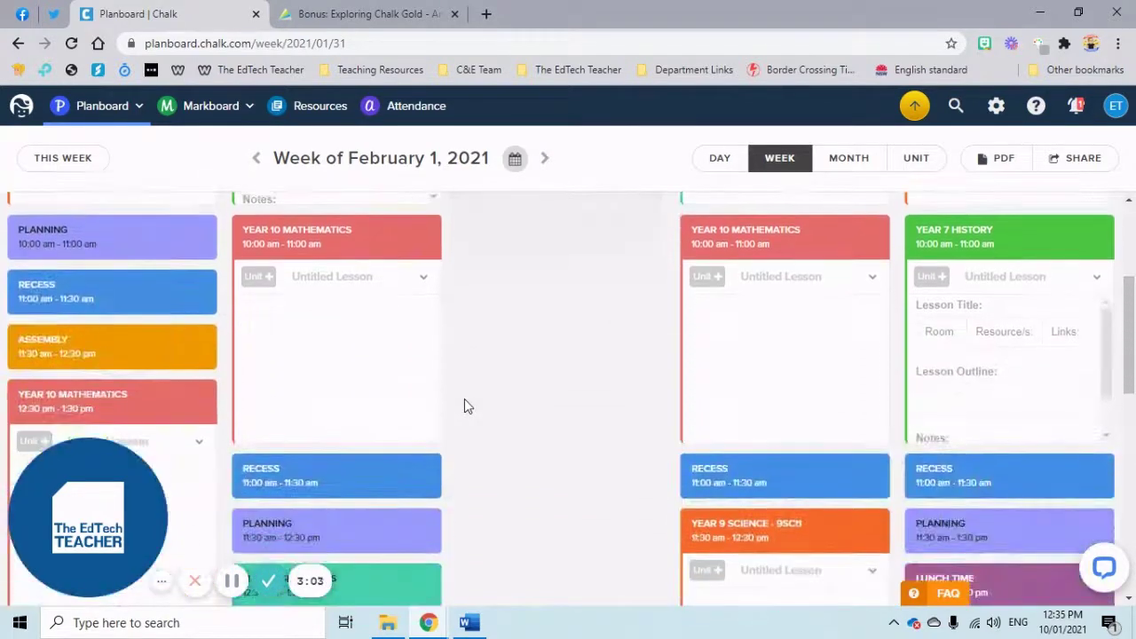
{"action": "scroll", "coordinate": [465, 407], "scroll_direction": "down", "scroll_amount": 1}
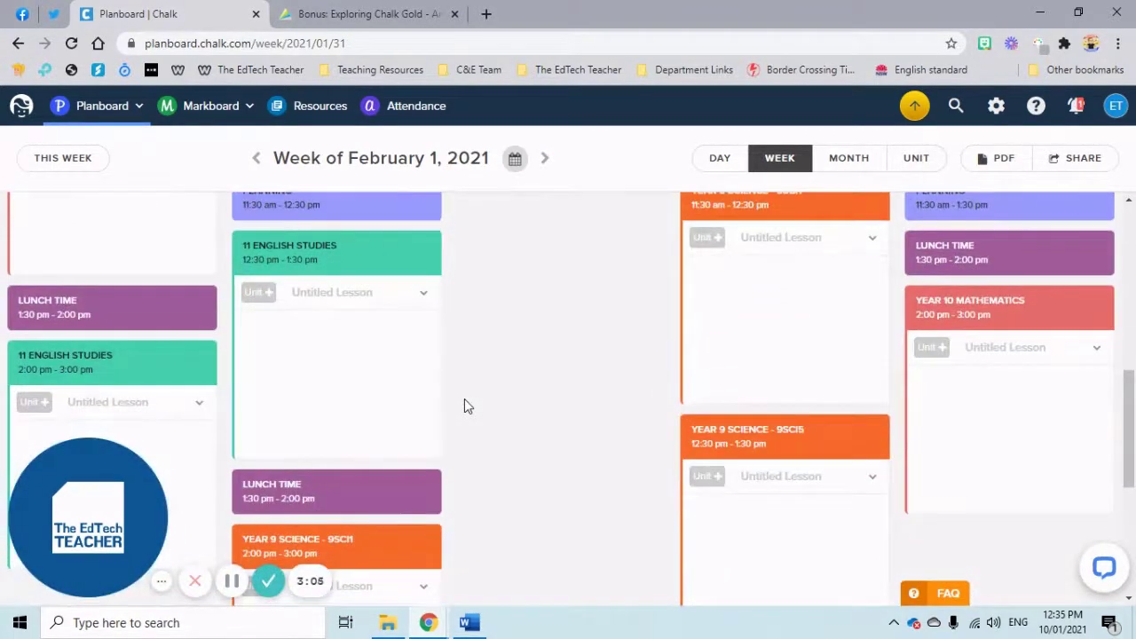
{"action": "scroll", "coordinate": [464, 407], "scroll_direction": "up", "scroll_amount": 7}
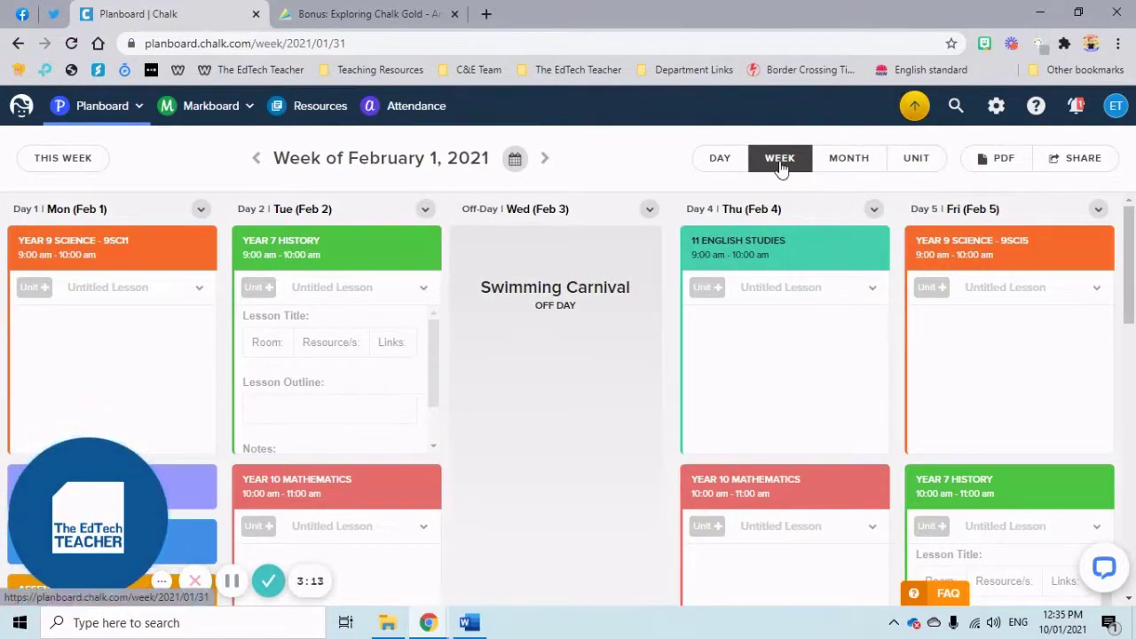
Show the planner by month, look through January 2021 and advance to February 2021
{"action": "left_click", "coordinate": [849, 160]}
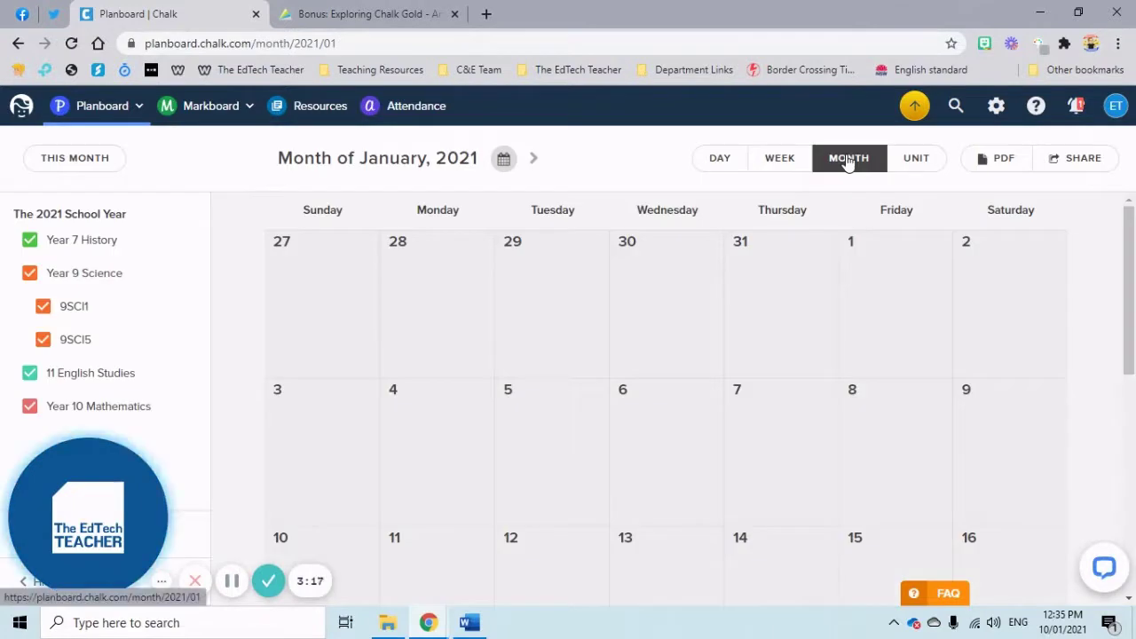
{"action": "scroll", "coordinate": [755, 337], "scroll_direction": "down", "scroll_amount": 2}
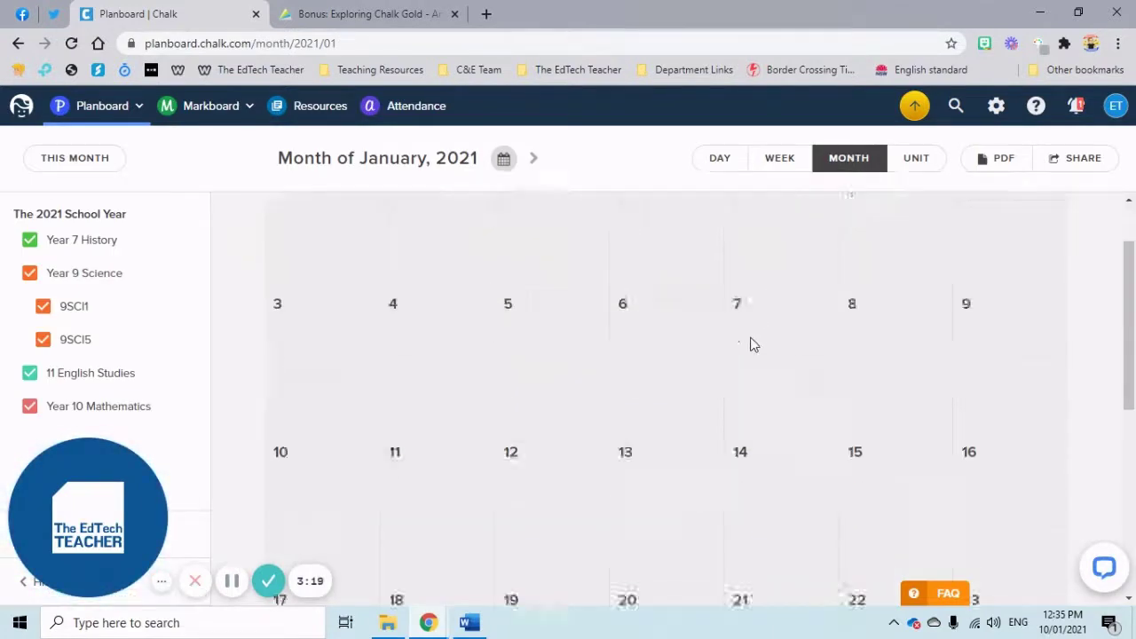
{"action": "scroll", "coordinate": [751, 344], "scroll_direction": "down", "scroll_amount": 5}
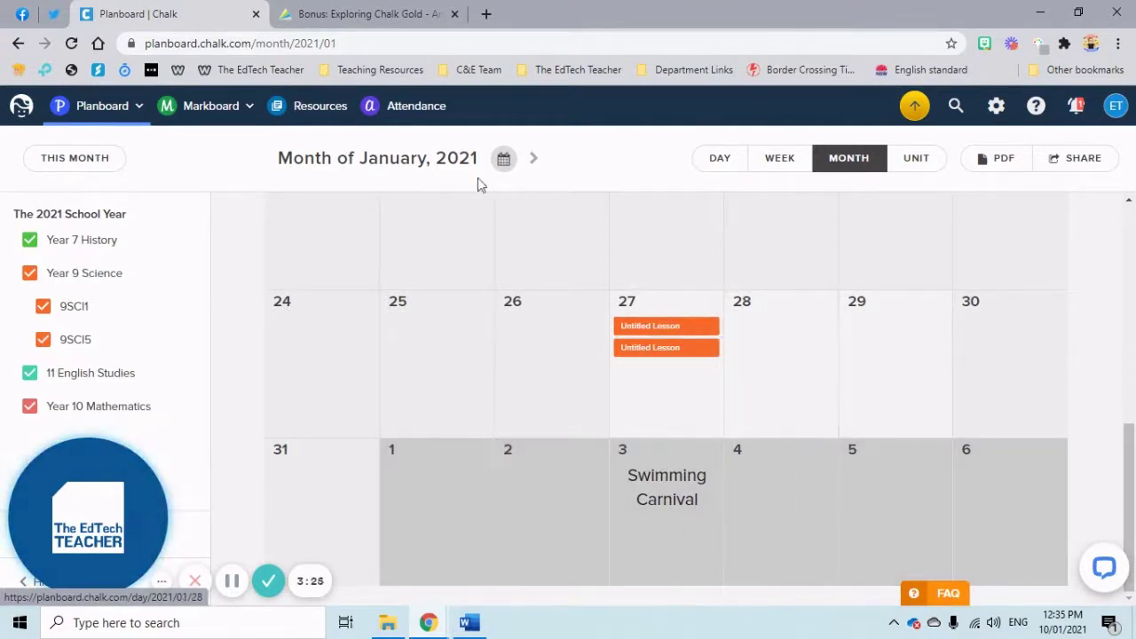
{"action": "left_click", "coordinate": [534, 158]}
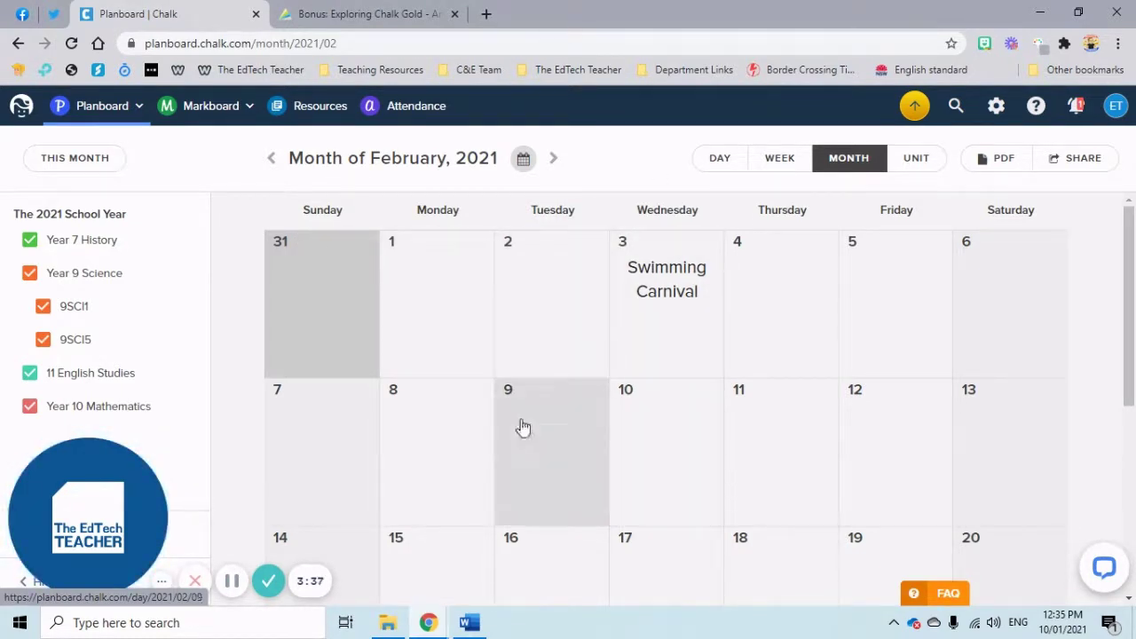
Show the planner by unit and list the lessons of the Year 10 Mathematics section
{"action": "left_click", "coordinate": [909, 161]}
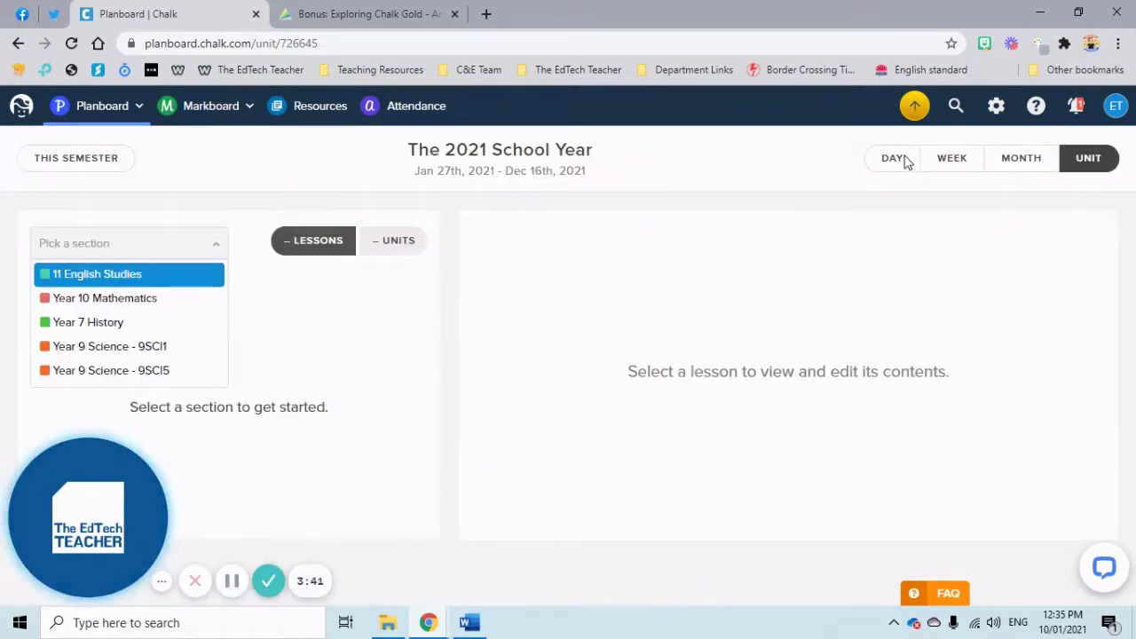
{"action": "left_click", "coordinate": [178, 300]}
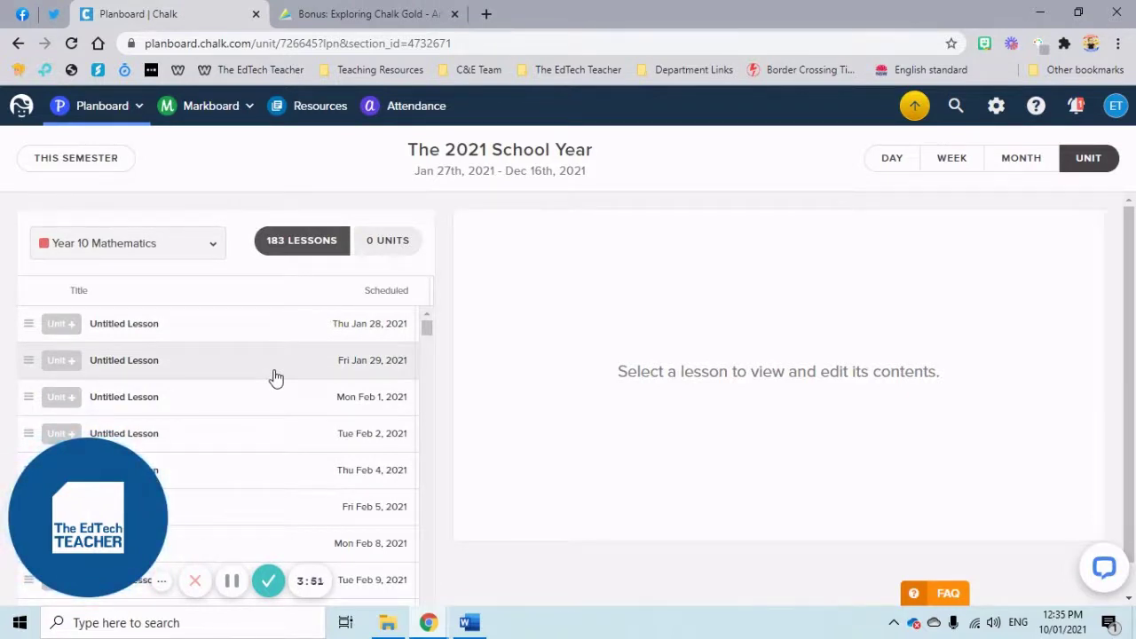
Cycle through the day, week, month and unit views of the planner to compare them
{"action": "left_click", "coordinate": [886, 172]}
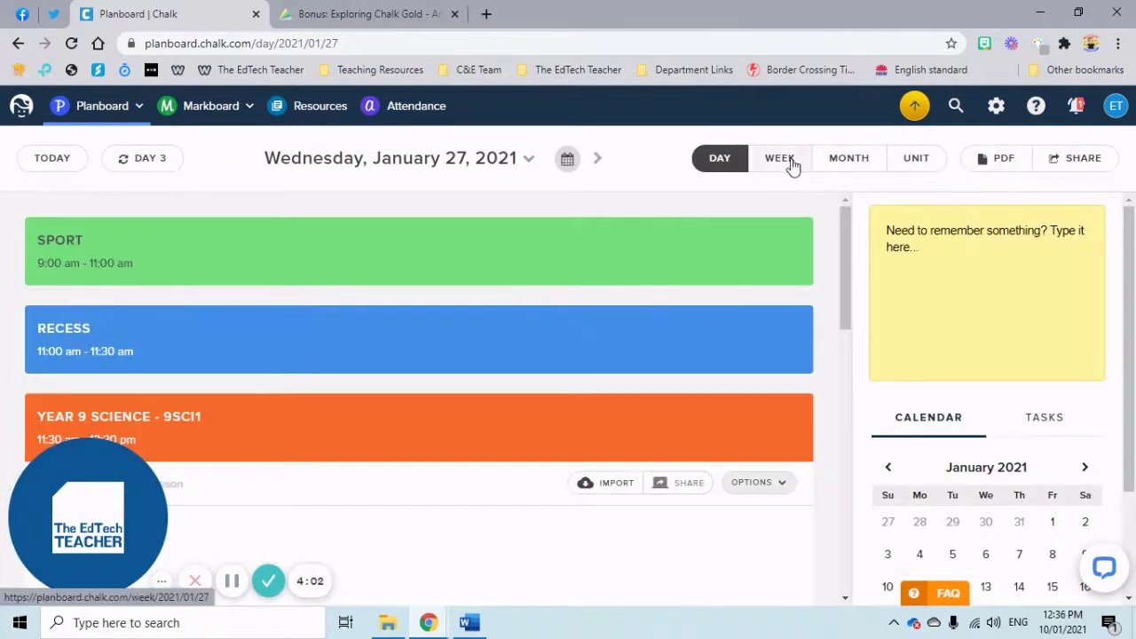
{"action": "left_click", "coordinate": [782, 159]}
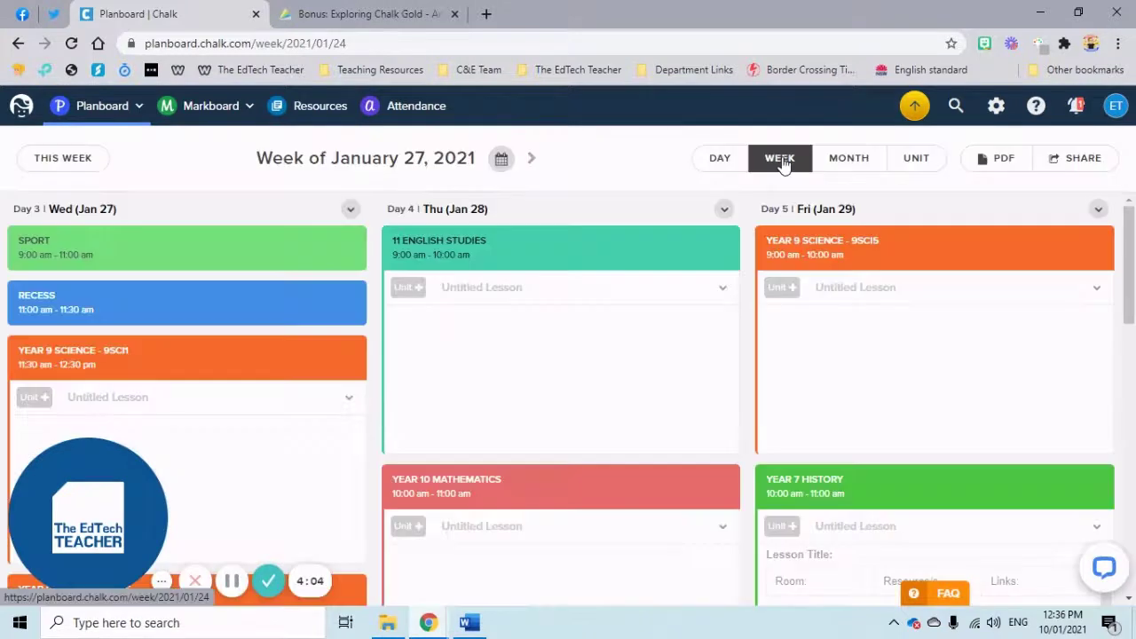
{"action": "left_click", "coordinate": [845, 159]}
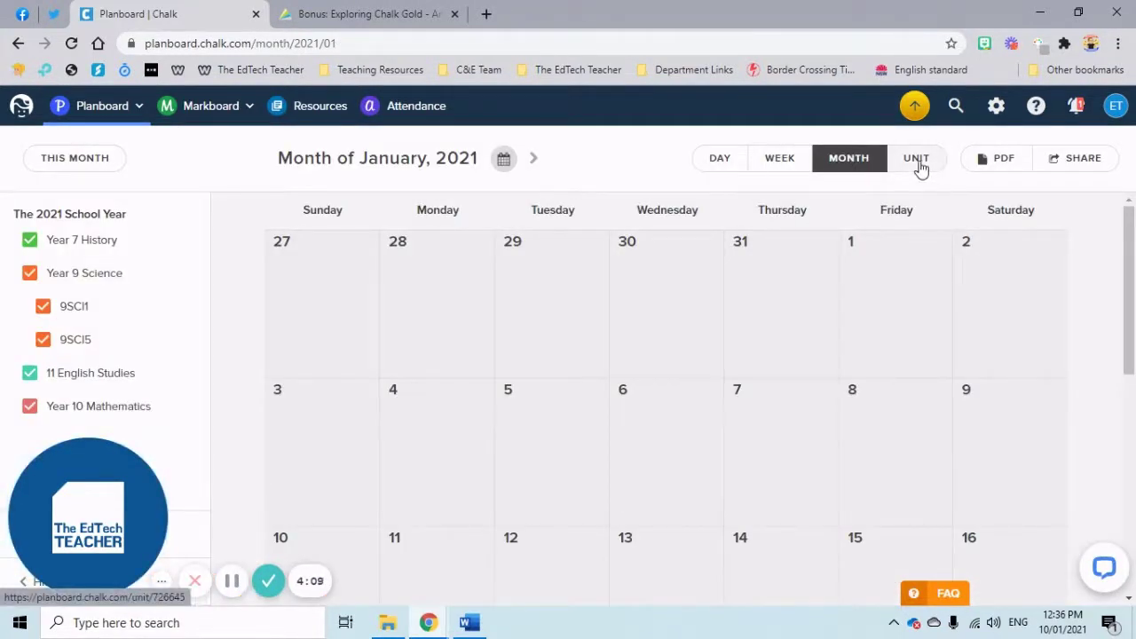
{"action": "left_click", "coordinate": [921, 168]}
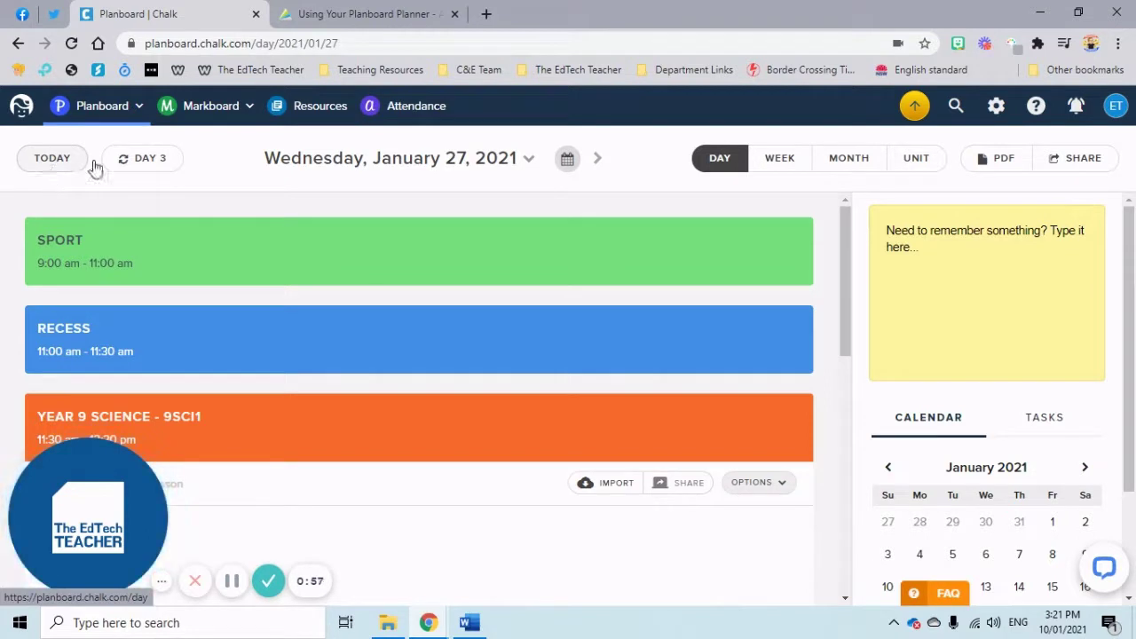
Jump to the day plan for February 4, 2021 with the date picker, then return to today's plan
{"action": "left_click", "coordinate": [566, 158]}
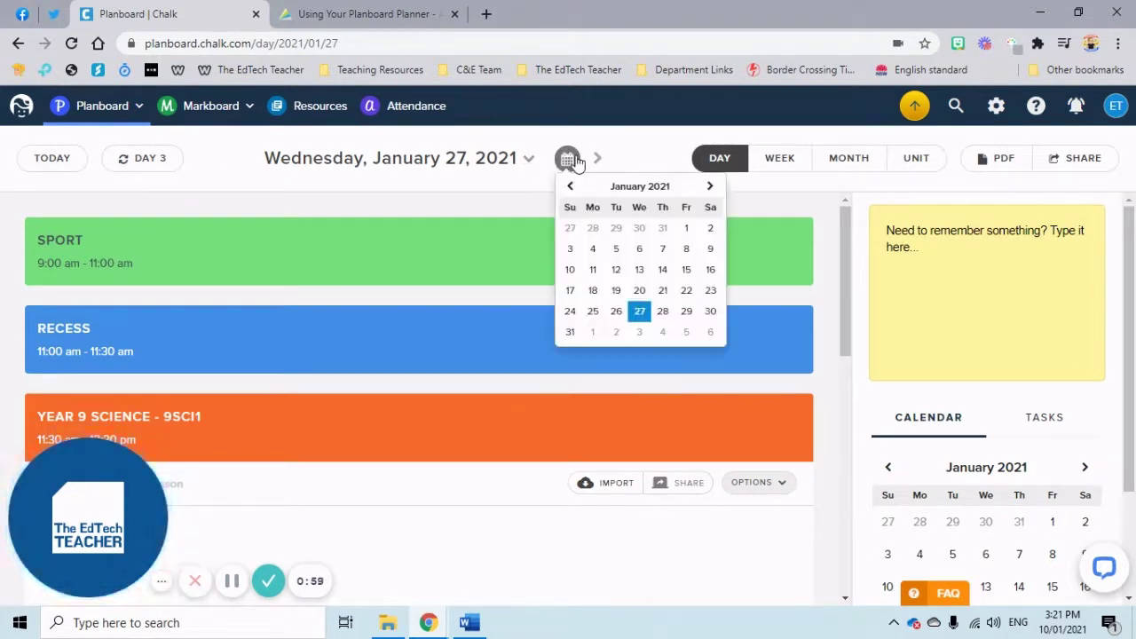
{"action": "left_click", "coordinate": [657, 332]}
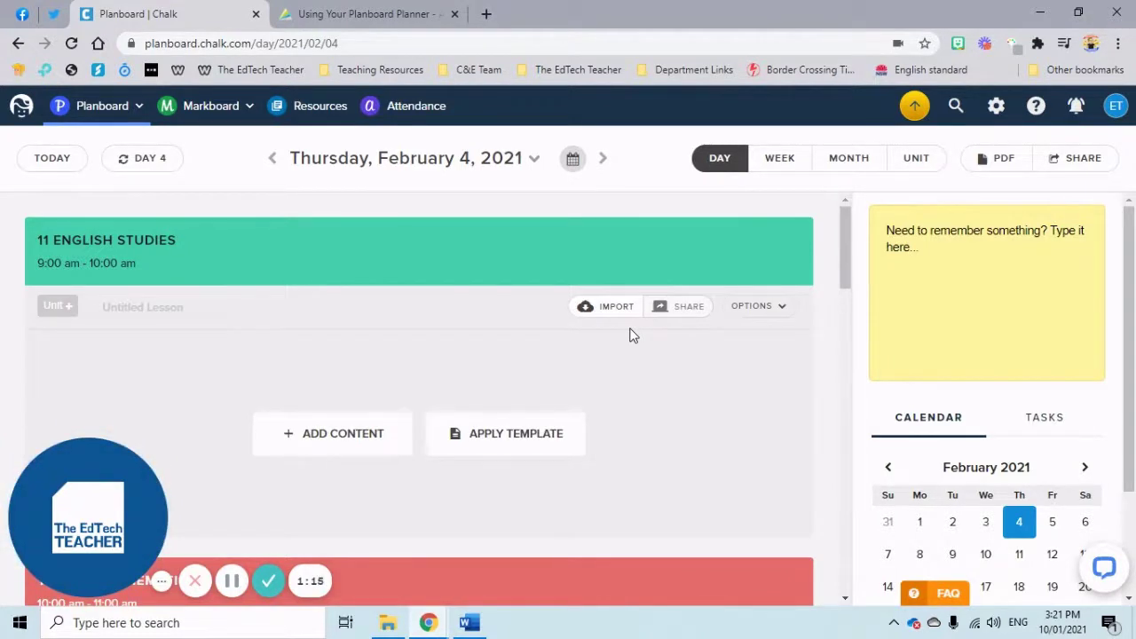
{"action": "left_click", "coordinate": [59, 173]}
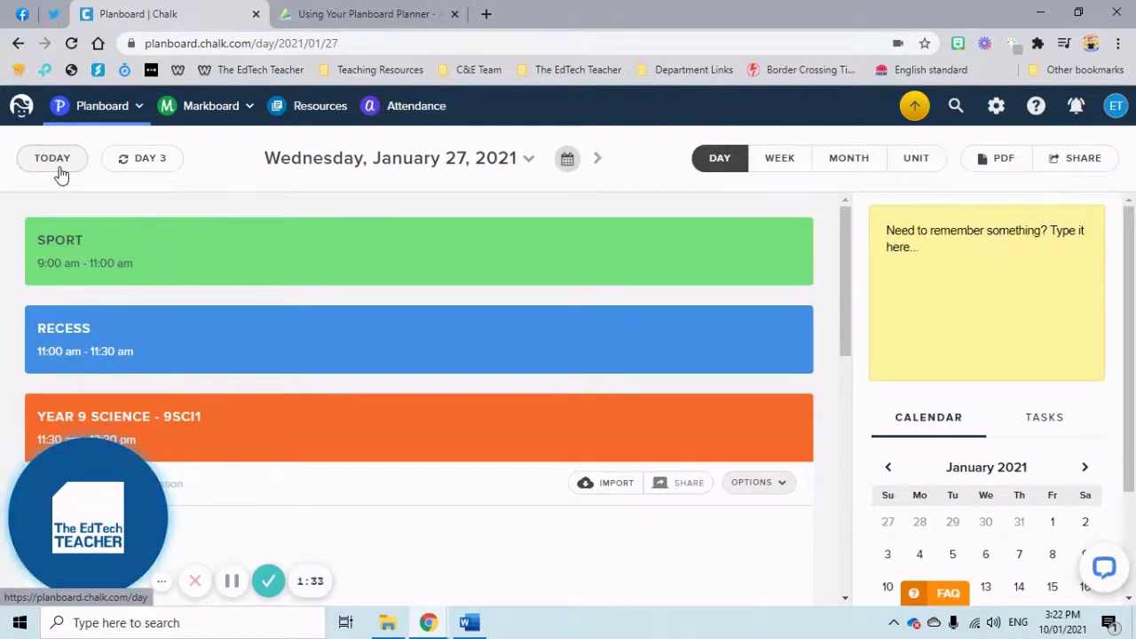
Examine the rotation day choices for Wednesday, January 27, 2021 and leave the rotation schedule without saving
{"action": "left_click", "coordinate": [147, 160]}
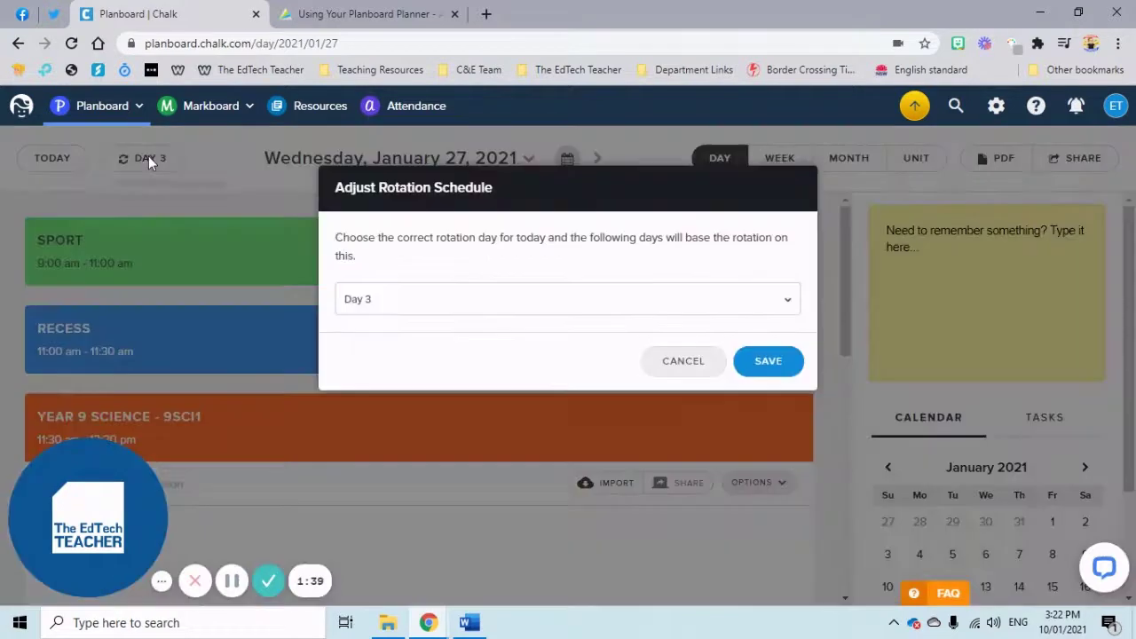
{"action": "left_click", "coordinate": [394, 307]}
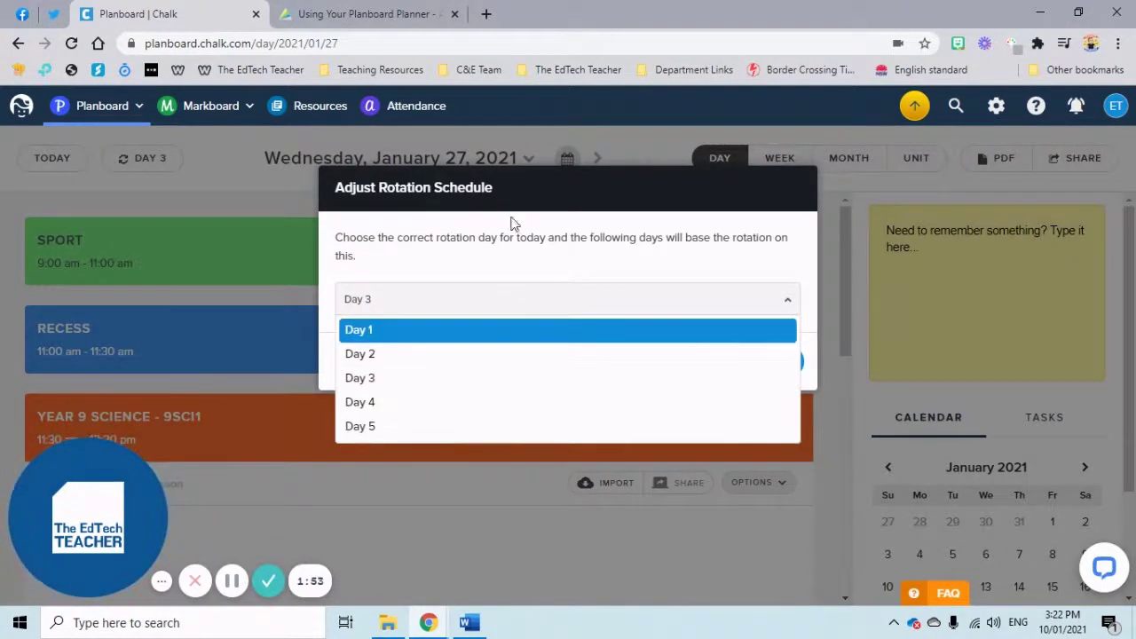
{"action": "left_click", "coordinate": [624, 151]}
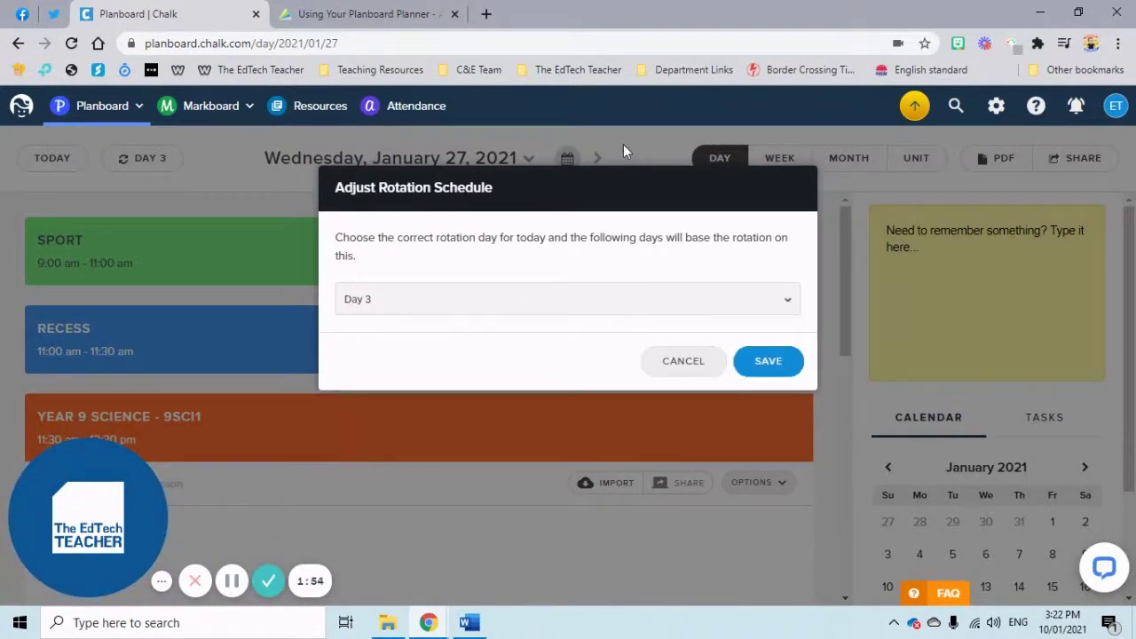
{"action": "left_click", "coordinate": [688, 359]}
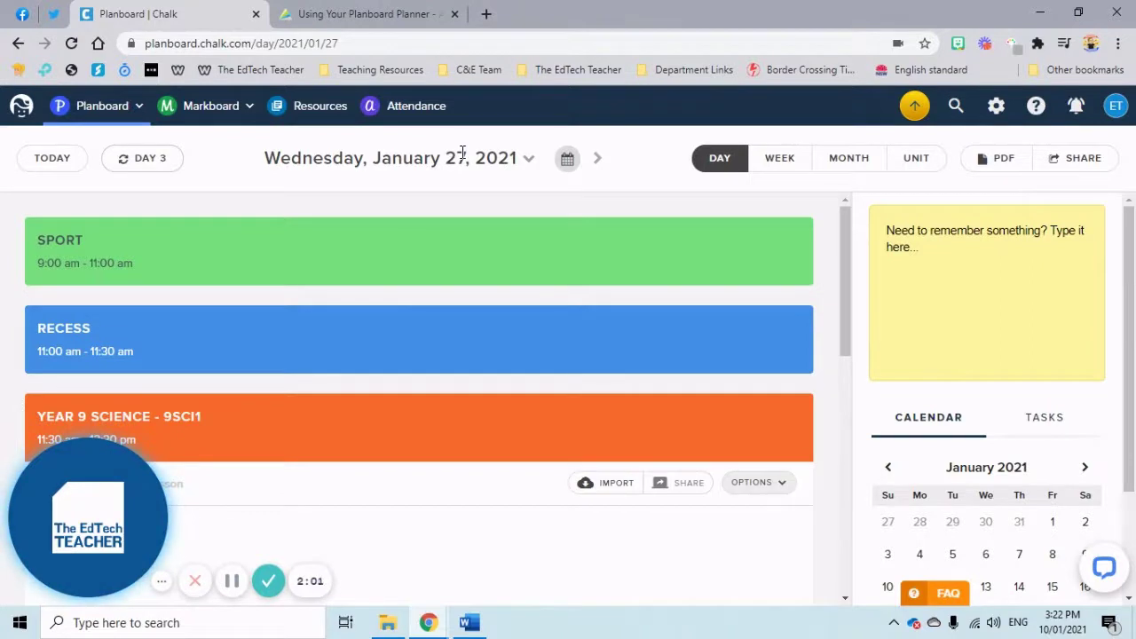
View the day actions for January 27, 2021, open the off-day form and close it without adding one
{"action": "left_click", "coordinate": [530, 162]}
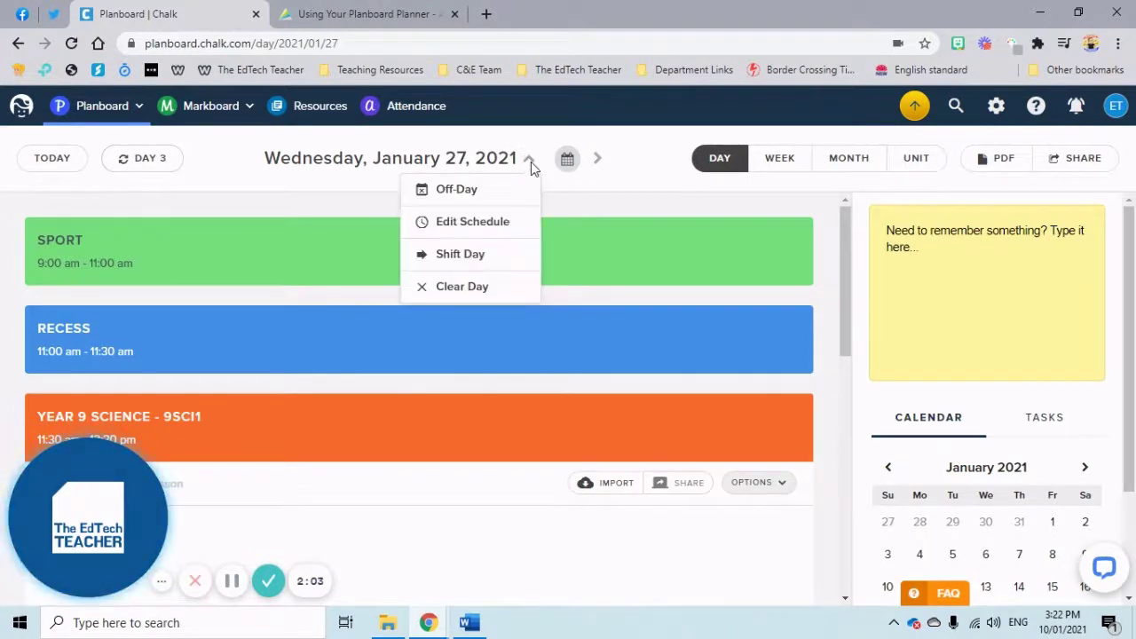
{"action": "left_click", "coordinate": [464, 189]}
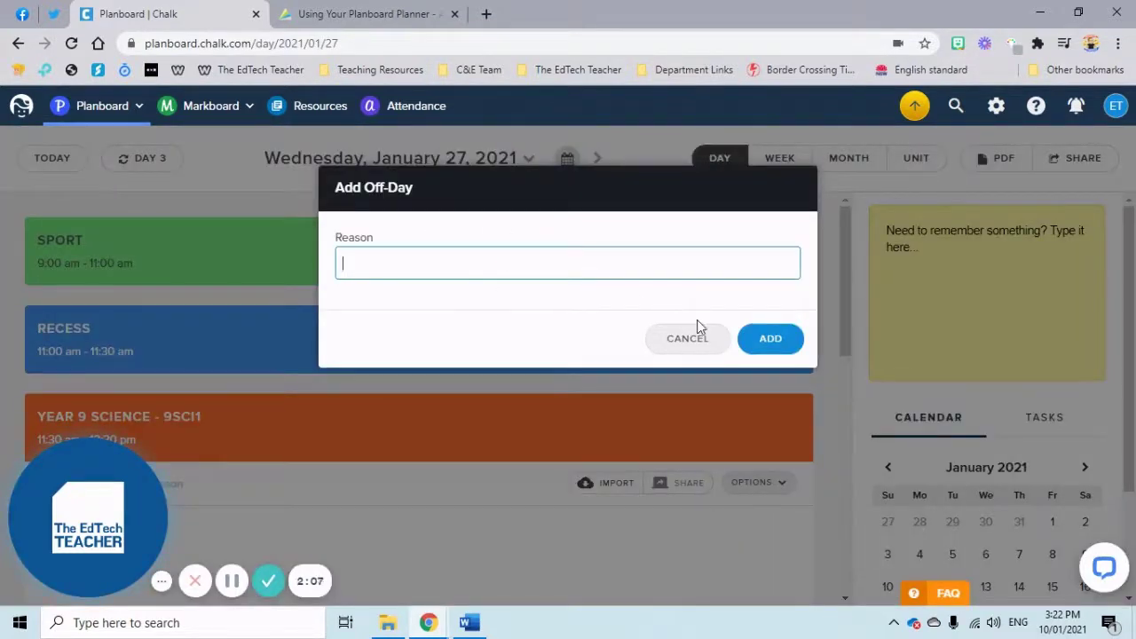
{"action": "left_click", "coordinate": [690, 349]}
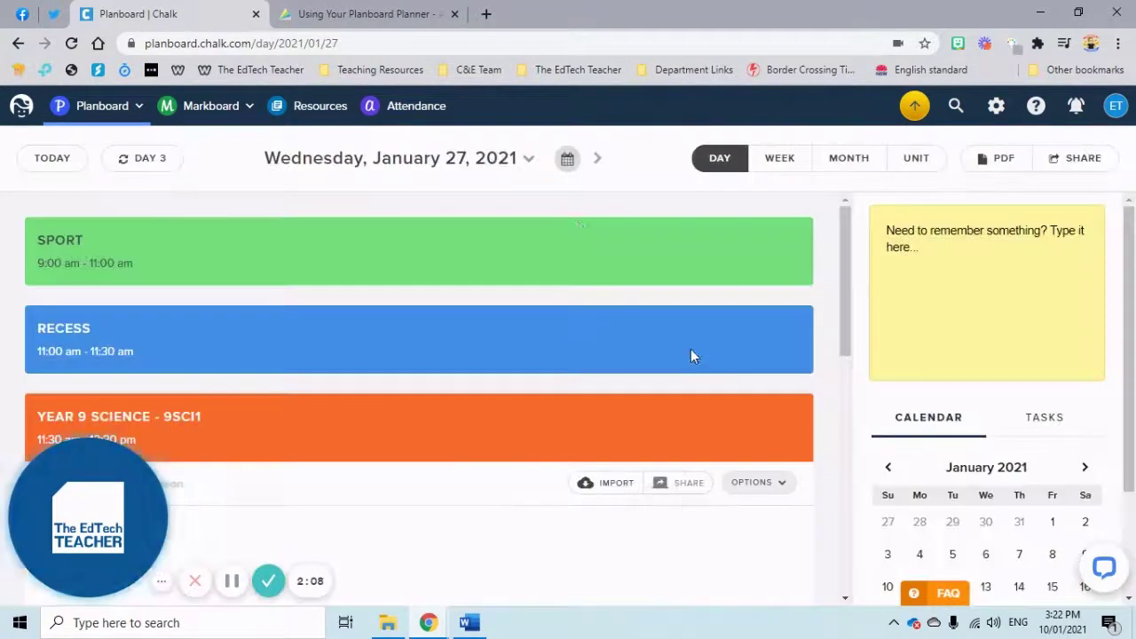
Examine the schedule editor for January 27, 2021 and its list of insertable classes, leaving without updating the schedule
{"action": "left_click", "coordinate": [527, 160]}
{"action": "left_click", "coordinate": [495, 233]}
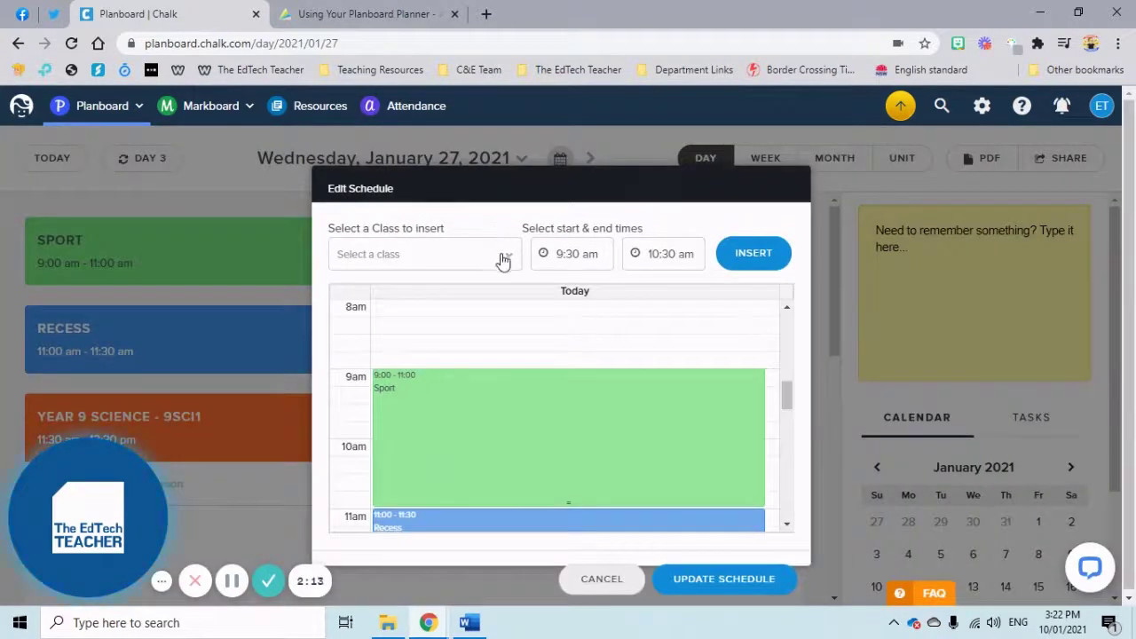
{"action": "scroll", "coordinate": [523, 405], "scroll_direction": "down", "scroll_amount": 1}
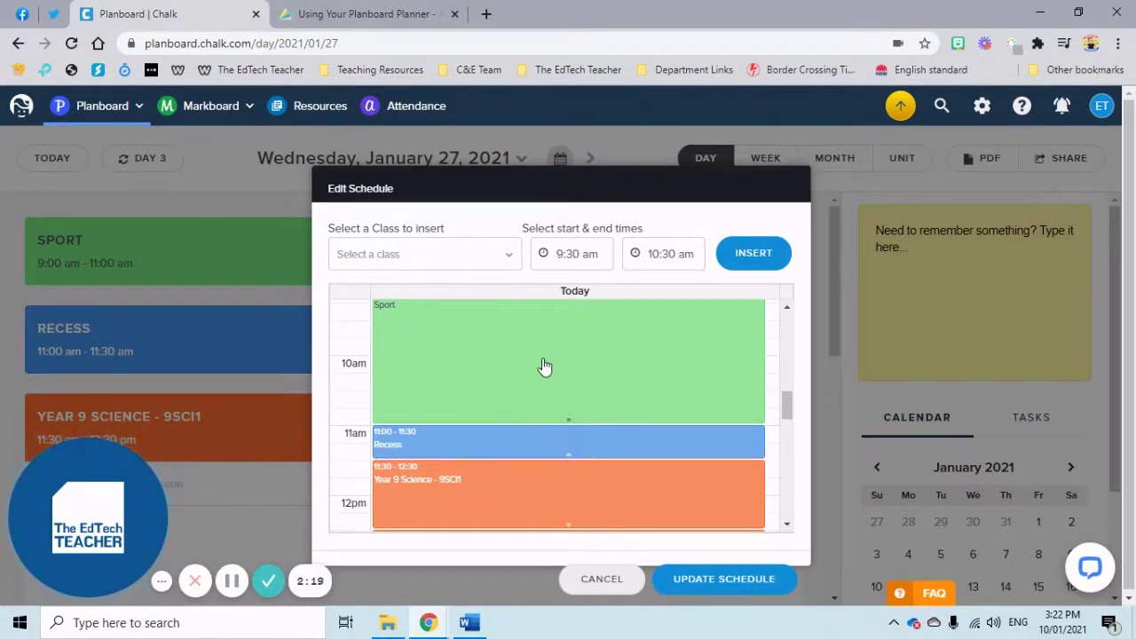
{"action": "left_click", "coordinate": [505, 258]}
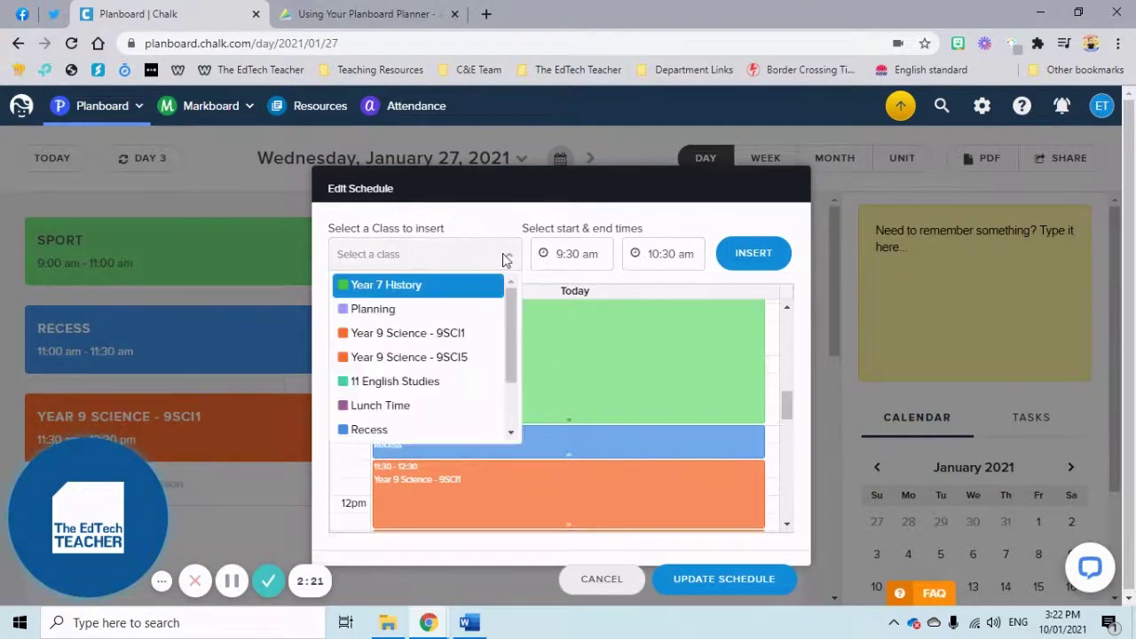
{"action": "left_click", "coordinate": [504, 257]}
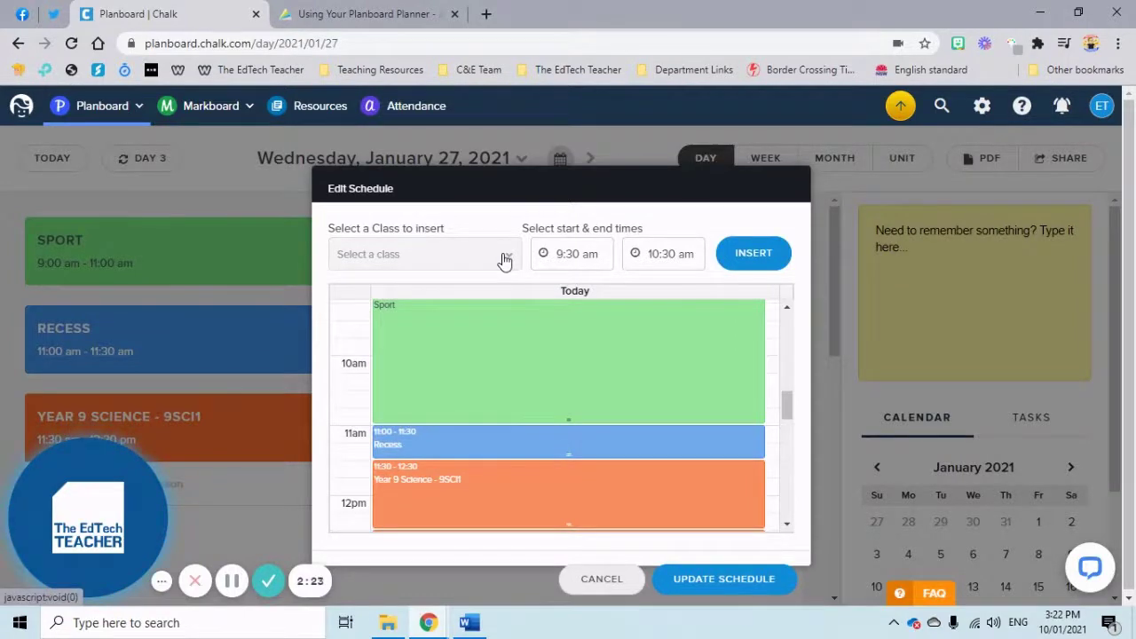
{"action": "left_click", "coordinate": [582, 578]}
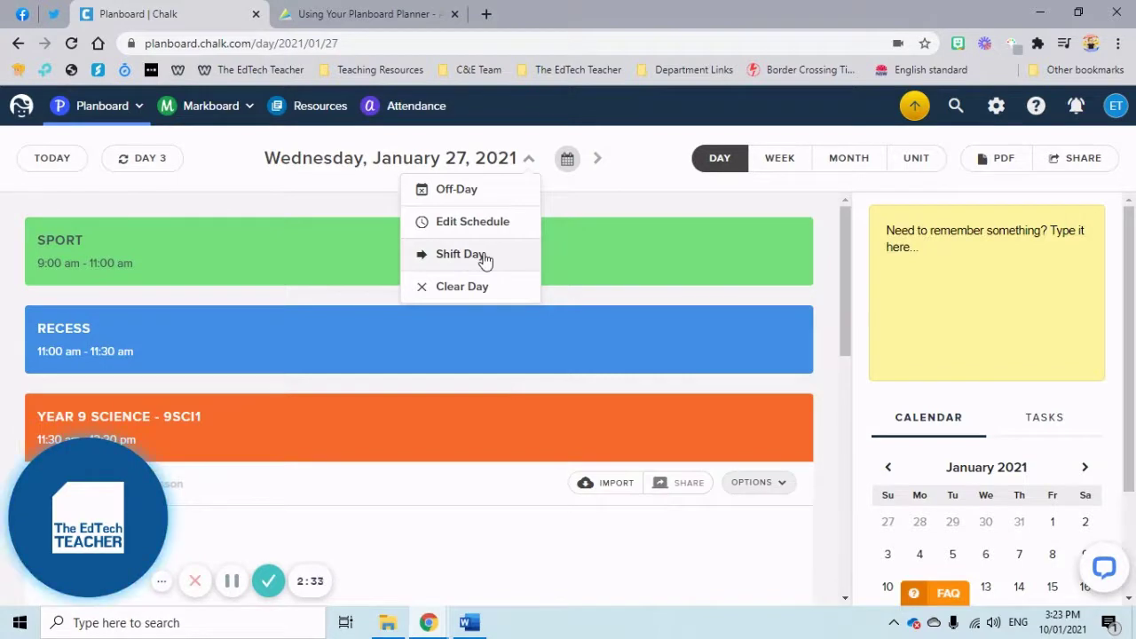
View the Shift Day confirmation for January 27, 2021, cancel it, and look over the remaining day actions
{"action": "left_click", "coordinate": [485, 259]}
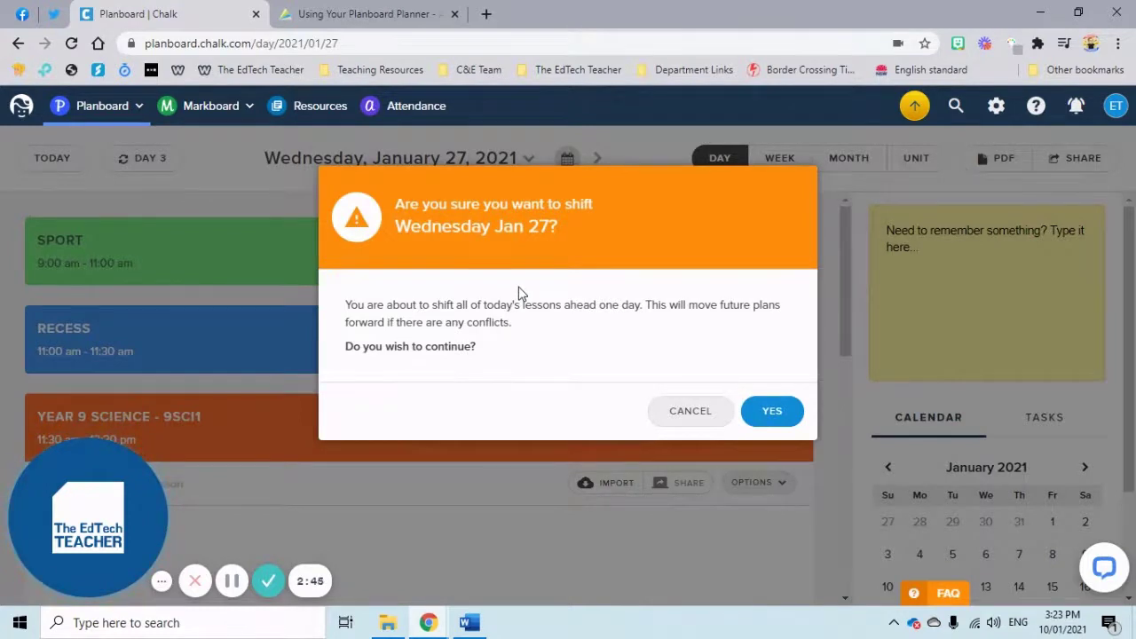
{"action": "left_click", "coordinate": [688, 413]}
{"action": "left_click", "coordinate": [526, 166]}
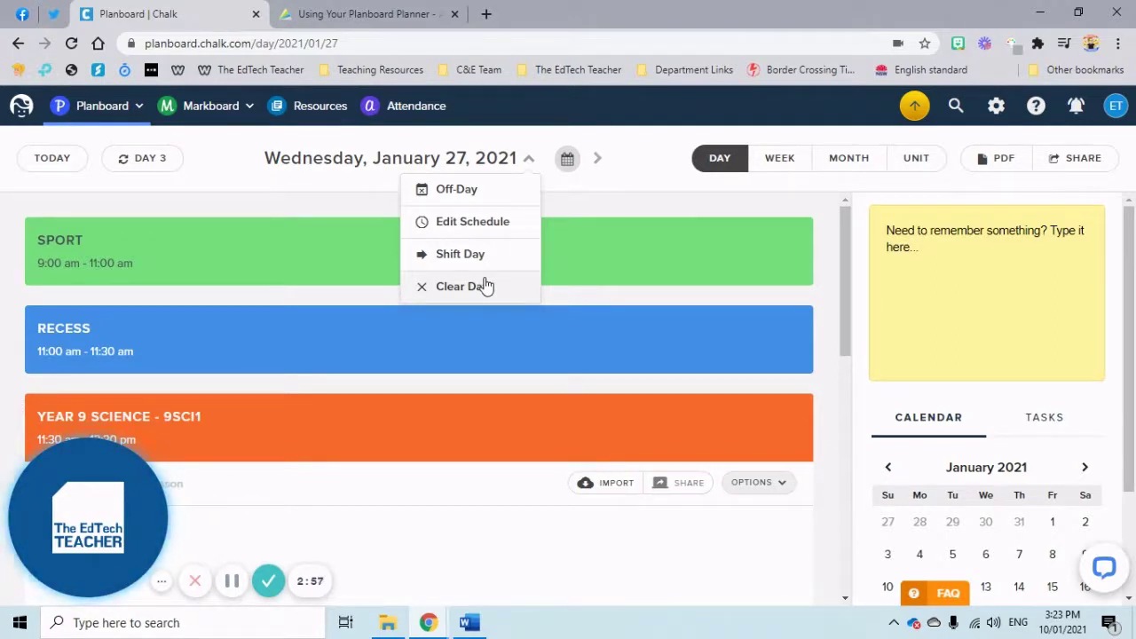
{"action": "left_click", "coordinate": [569, 189]}
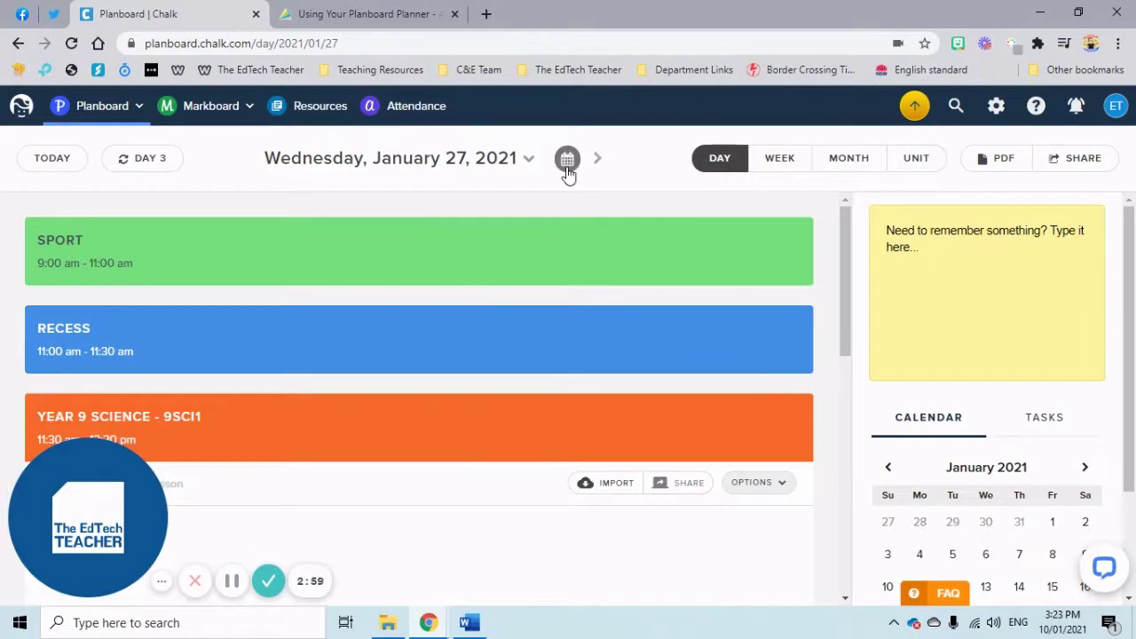
Jump to the day plan for February 5, 2021 with the date picker and look through its classes
{"action": "left_click", "coordinate": [568, 161]}
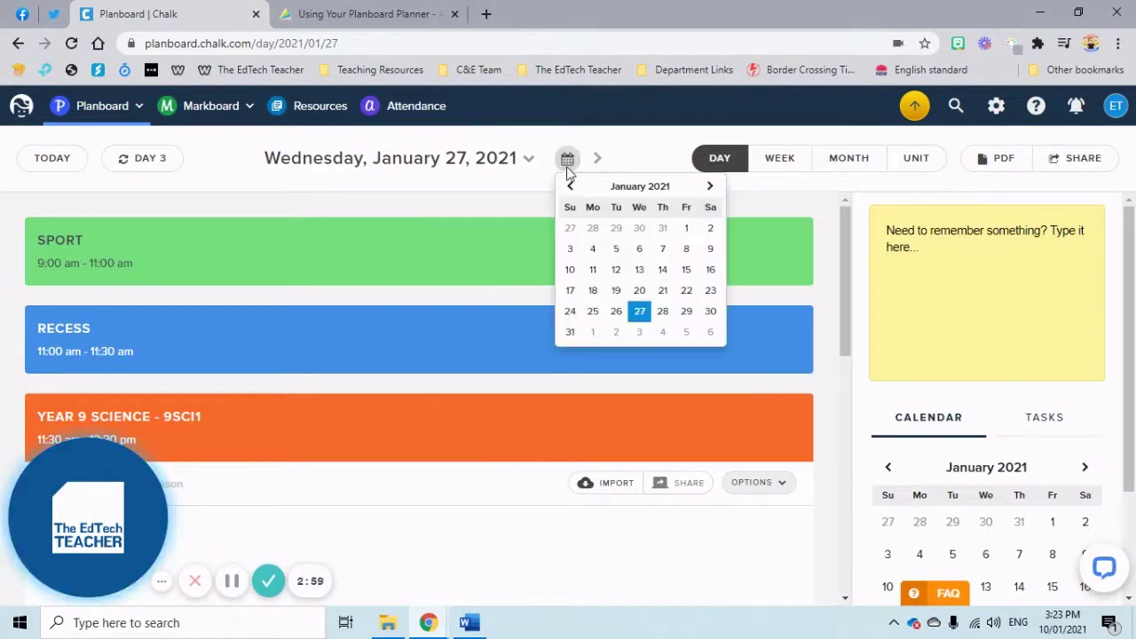
{"action": "left_click", "coordinate": [686, 332]}
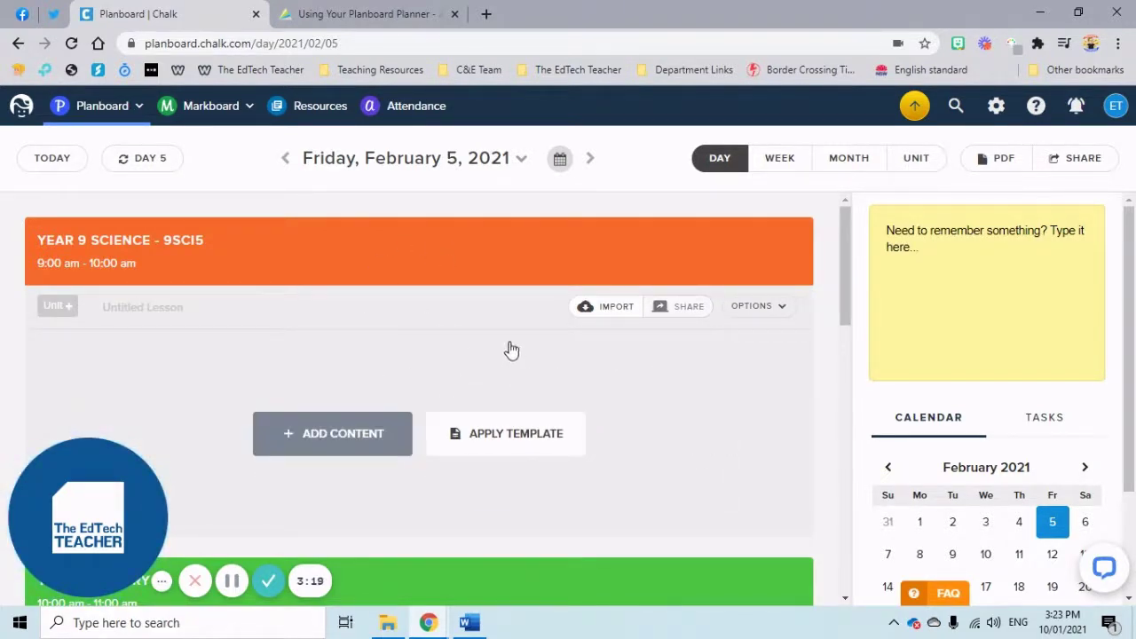
{"action": "scroll", "coordinate": [446, 331], "scroll_direction": "down", "scroll_amount": 5}
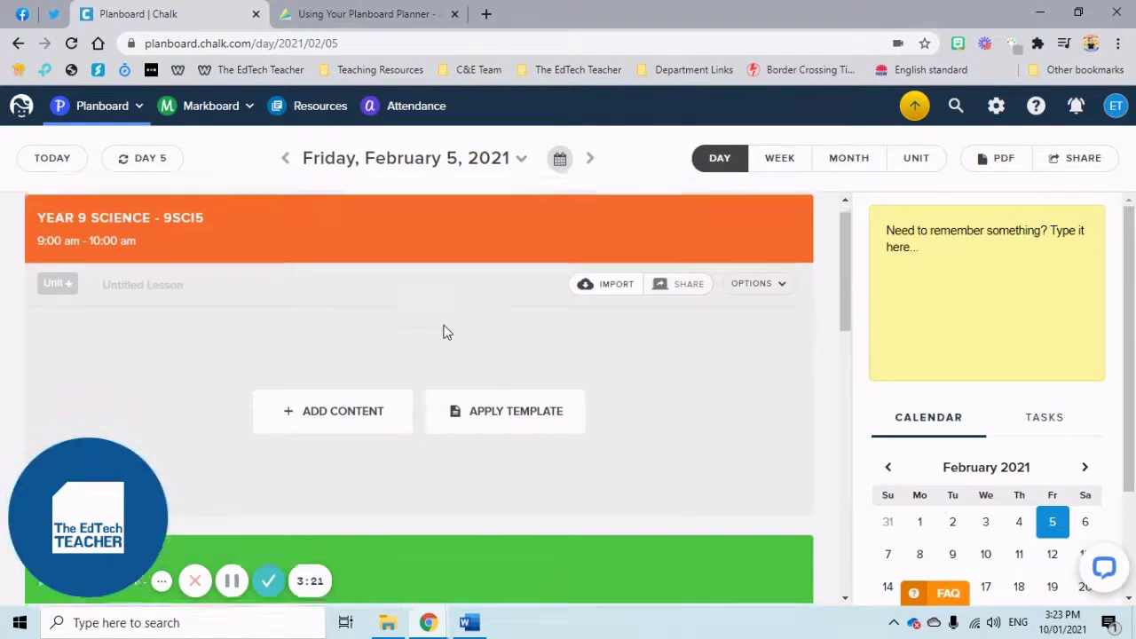
{"action": "scroll", "coordinate": [446, 331], "scroll_direction": "down", "scroll_amount": 5}
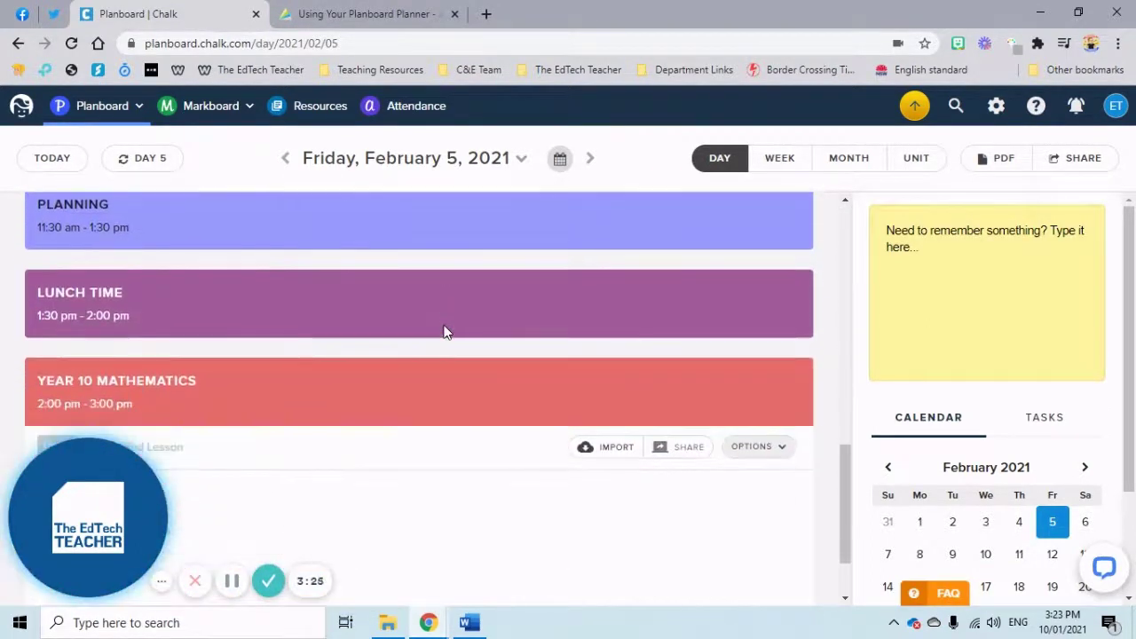
{"action": "scroll", "coordinate": [444, 331], "scroll_direction": "down", "scroll_amount": 1}
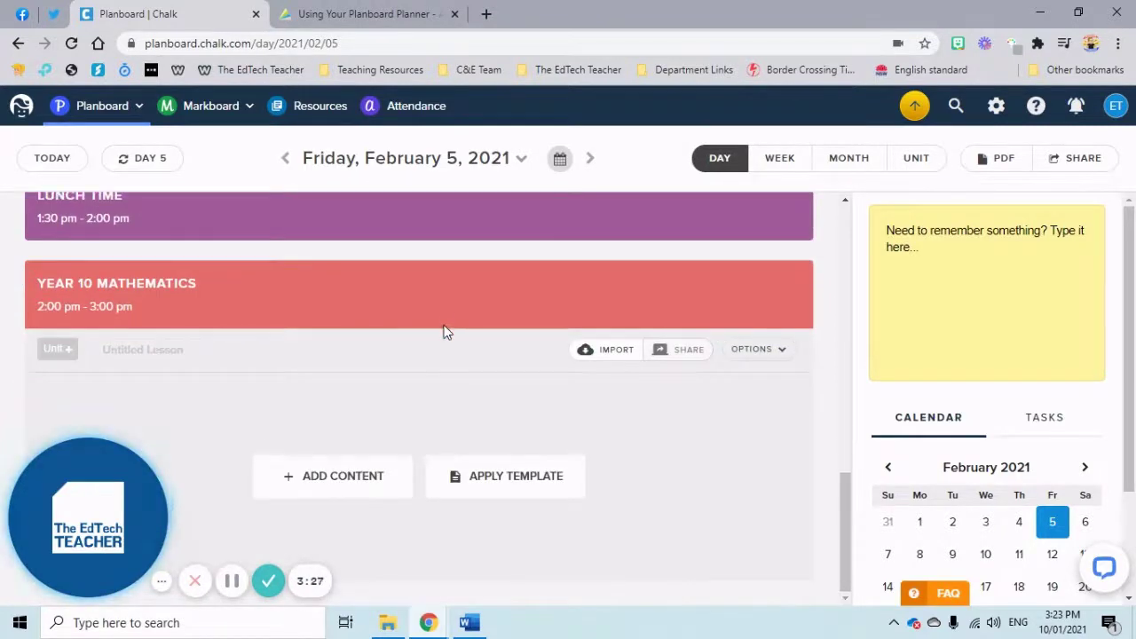
{"action": "scroll", "coordinate": [447, 332], "scroll_direction": "up", "scroll_amount": 5}
{"action": "scroll", "coordinate": [446, 332], "scroll_direction": "up", "scroll_amount": 5}
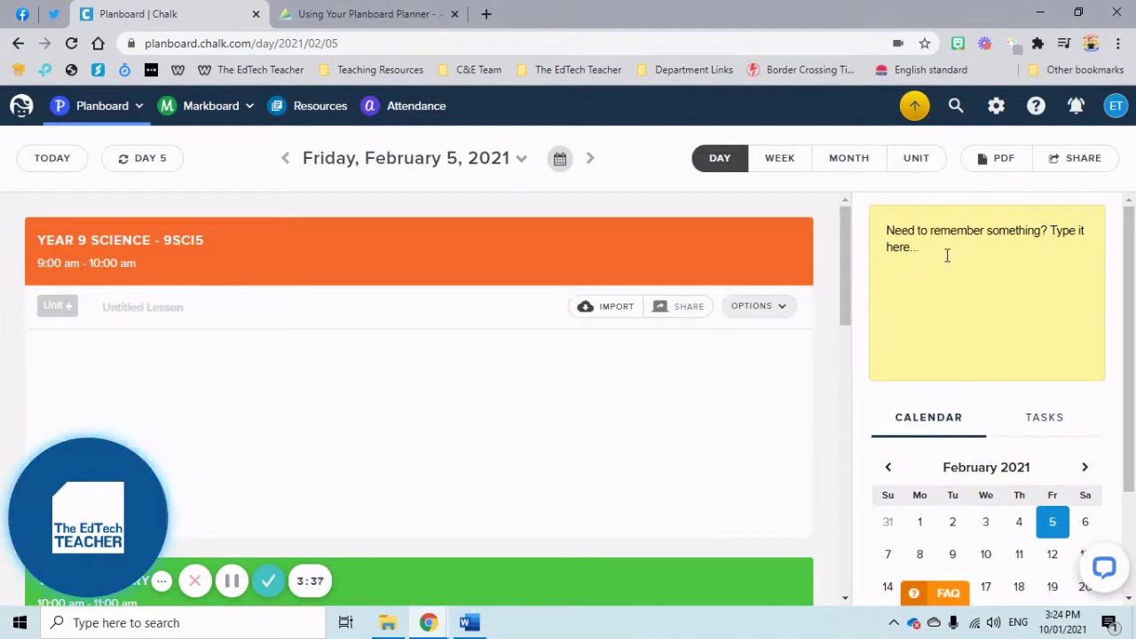
Write "Mark roll at lunchtime." in the sticky note and browse the sidebar calendar forward past March 2021
{"action": "left_click", "coordinate": [917, 248]}
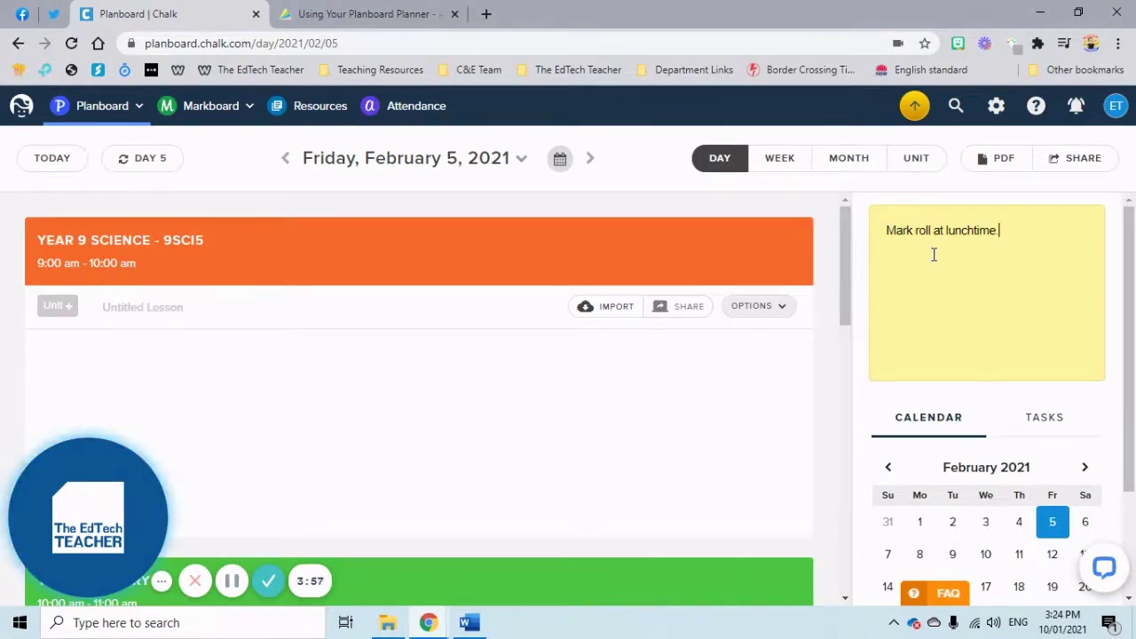
{"action": "scroll", "coordinate": [954, 321], "scroll_direction": "down", "scroll_amount": 3}
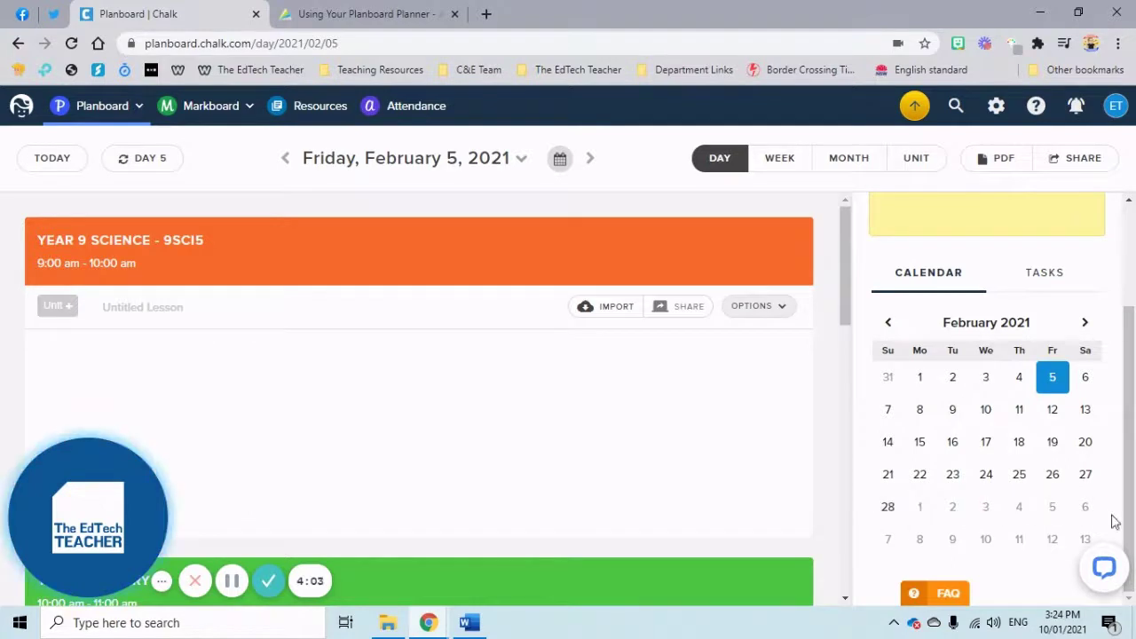
{"action": "left_click", "coordinate": [1084, 324]}
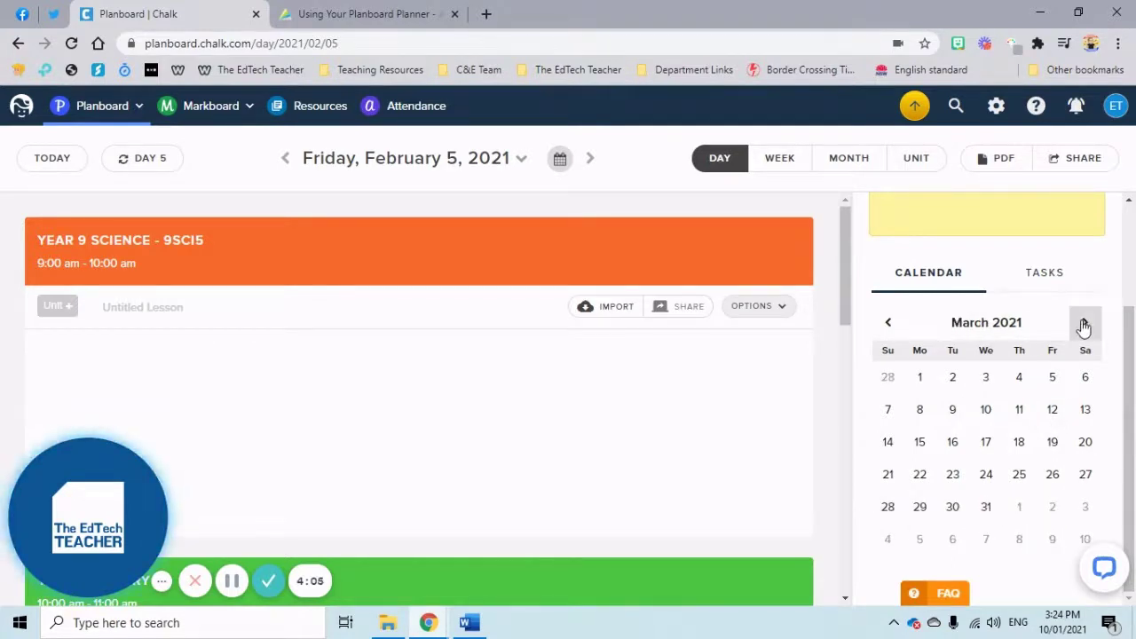
{"action": "left_click", "coordinate": [1084, 323]}
{"action": "left_click", "coordinate": [1084, 323]}
Add the task "Photocopy worksheets for Year 7." to the task list and mark it as completed
{"action": "left_click", "coordinate": [1032, 272]}
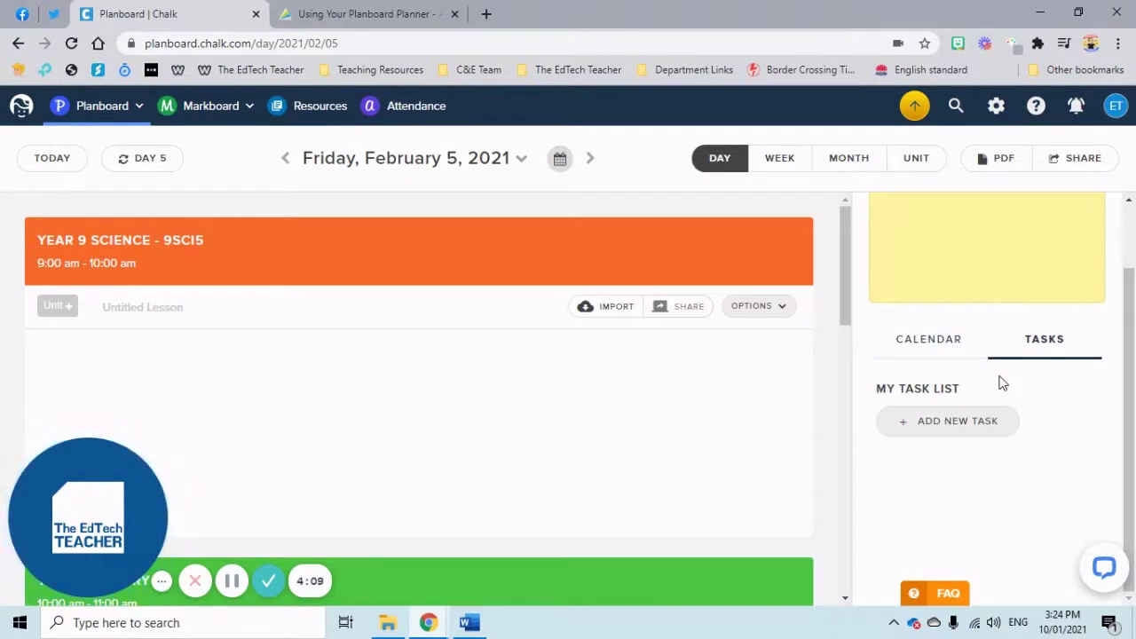
{"action": "left_click", "coordinate": [948, 419]}
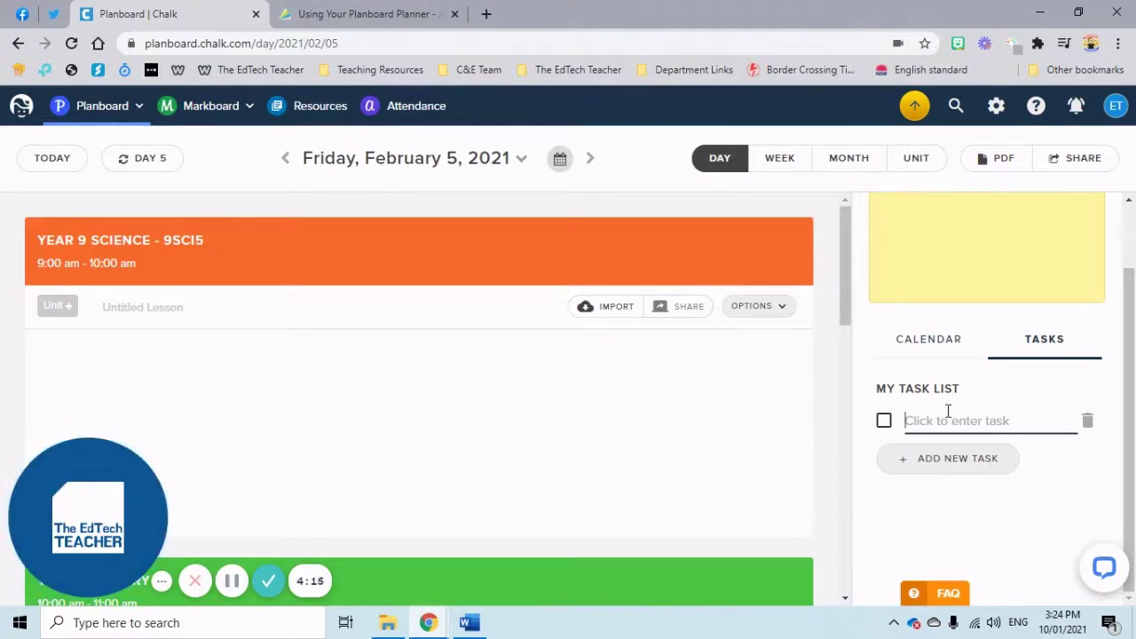
{"action": "type", "text": "Pho"}
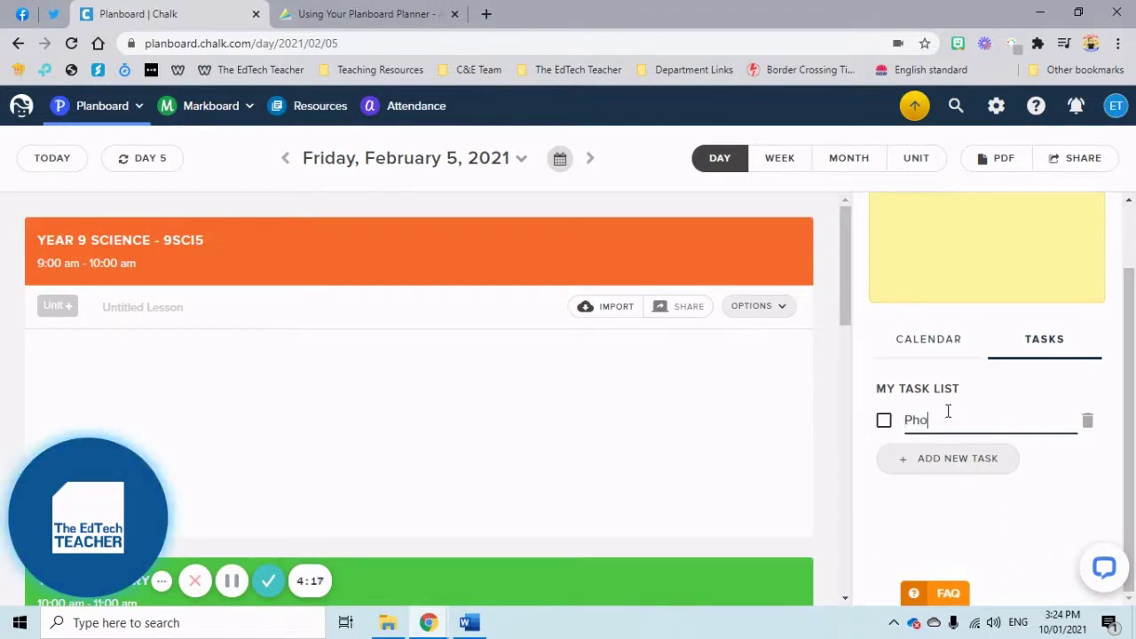
{"action": "type", "text": "tocopy "}
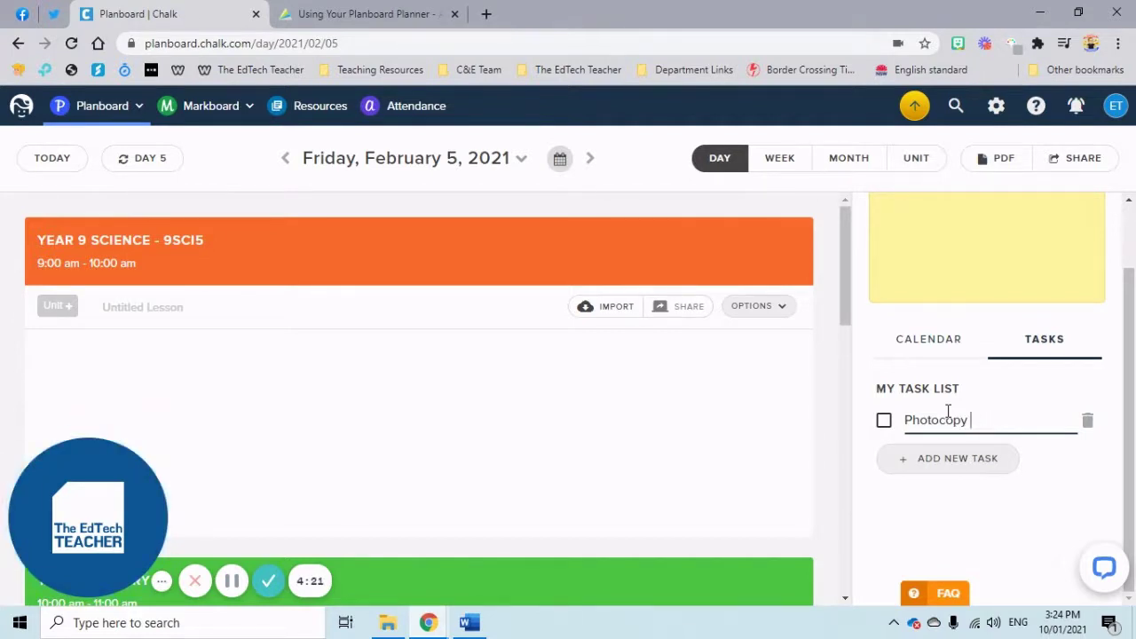
{"action": "type", "text": "qwrksheets for Year 7."}
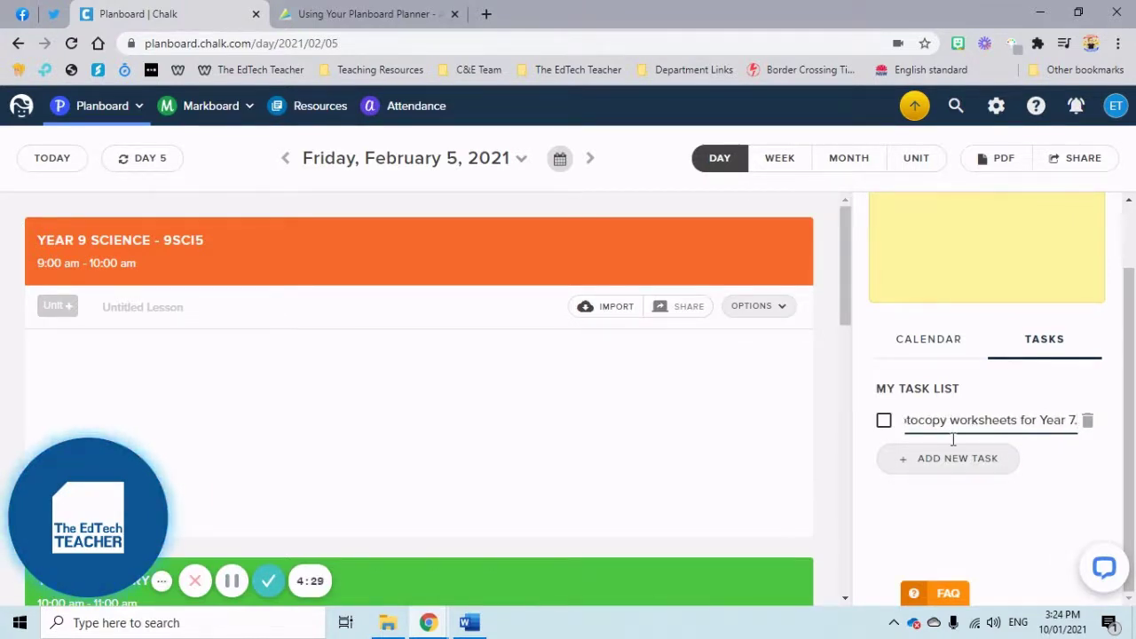
{"action": "left_click", "coordinate": [884, 423]}
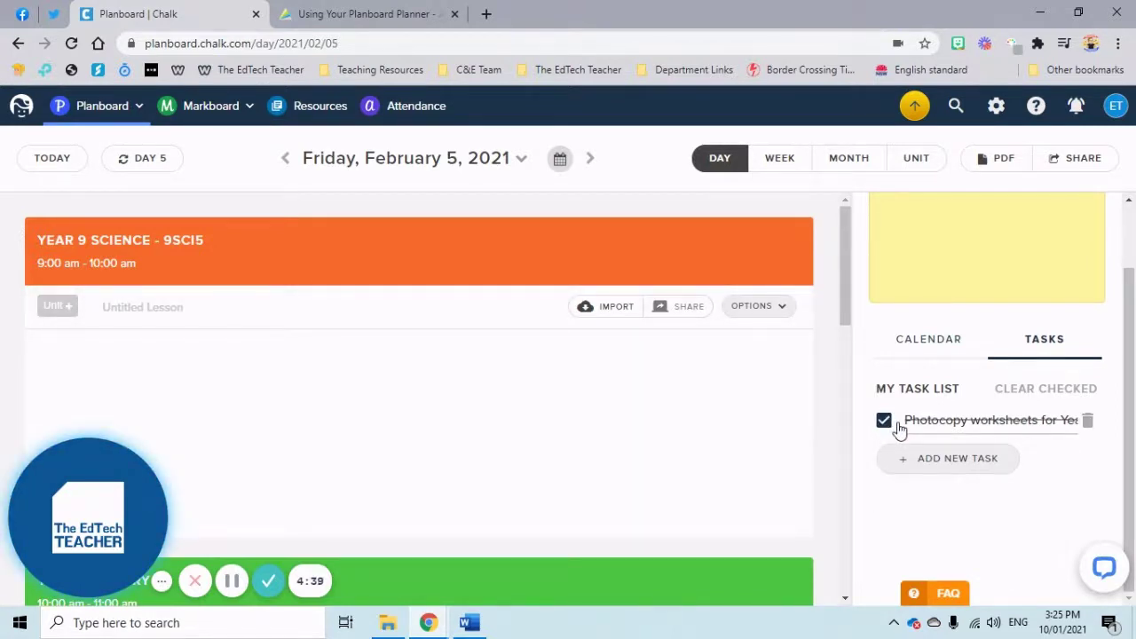
{"action": "scroll", "coordinate": [894, 421], "scroll_direction": "up", "scroll_amount": 1}
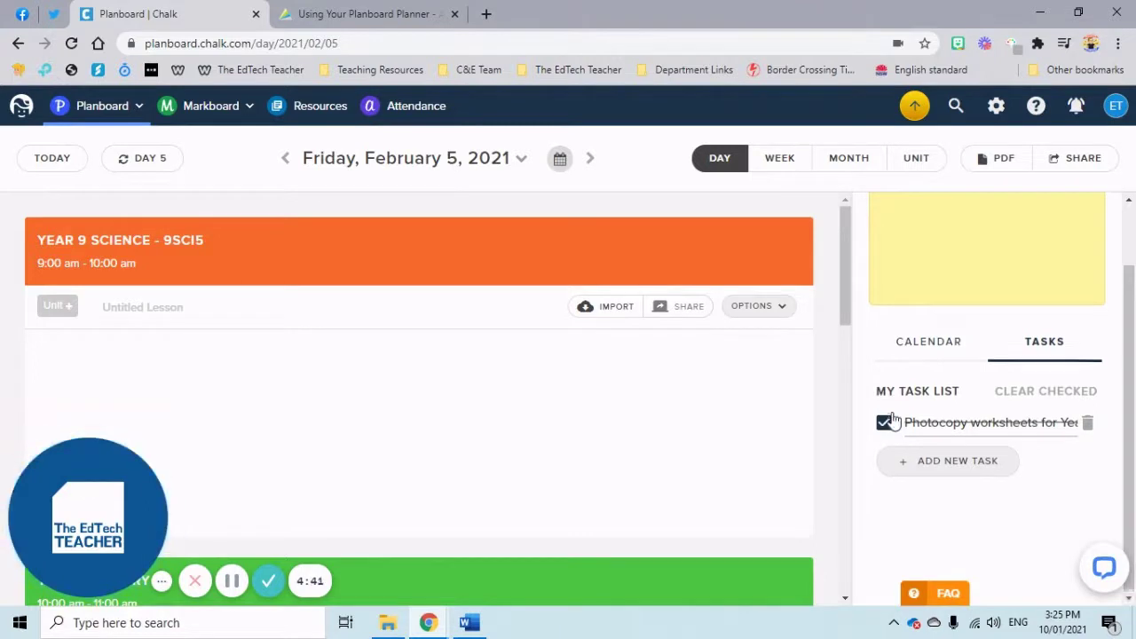
{"action": "scroll", "coordinate": [894, 422], "scroll_direction": "up", "scroll_amount": 2}
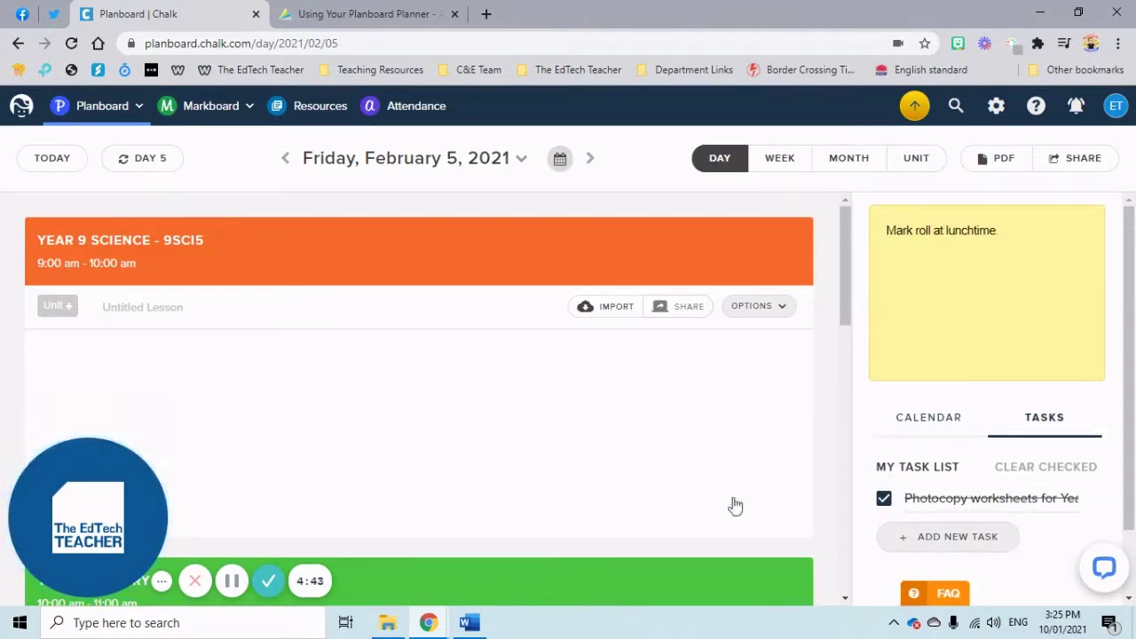
Switch the planner to the week view, advance to the week of February 8, 2021, and return to the current week
{"action": "mouse_move", "coordinate": [685, 482]}
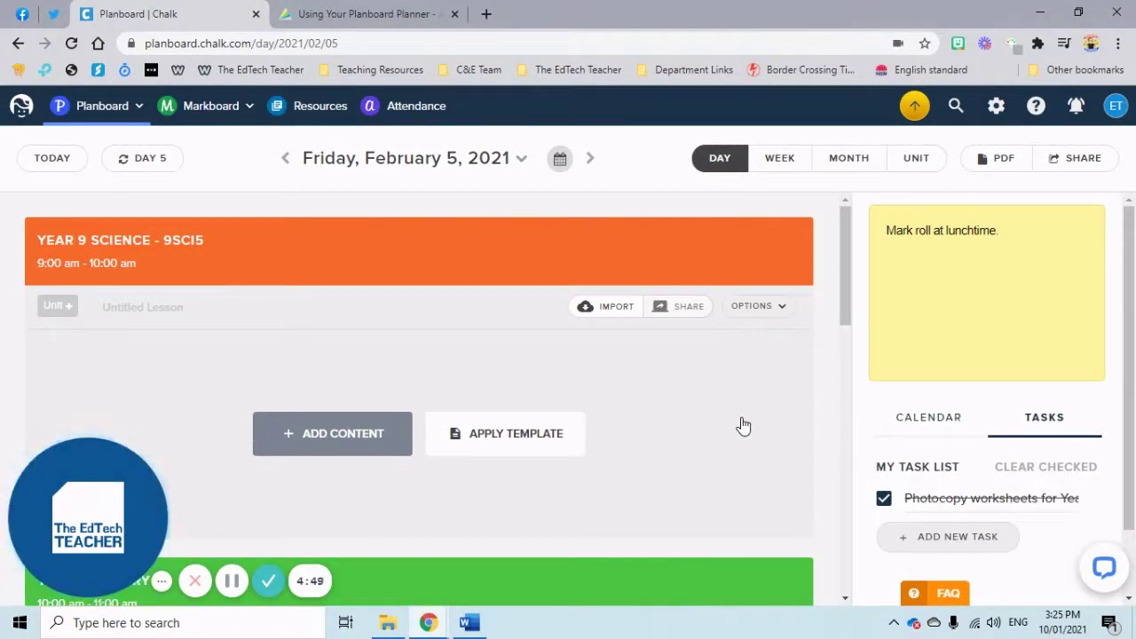
{"action": "left_click", "coordinate": [782, 158]}
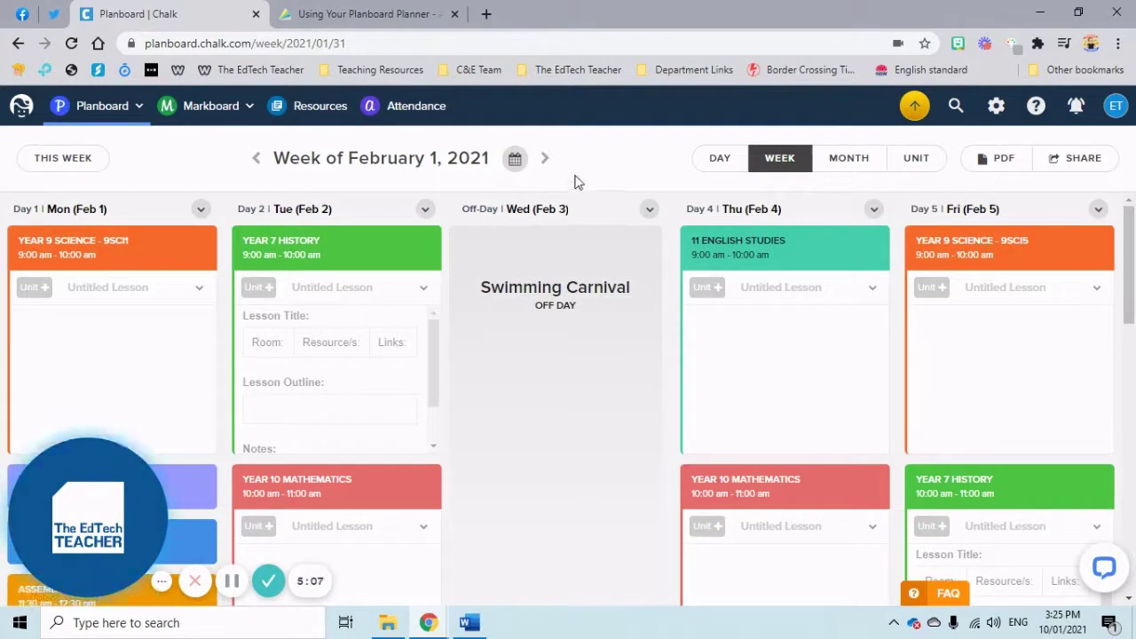
{"action": "left_click", "coordinate": [543, 158]}
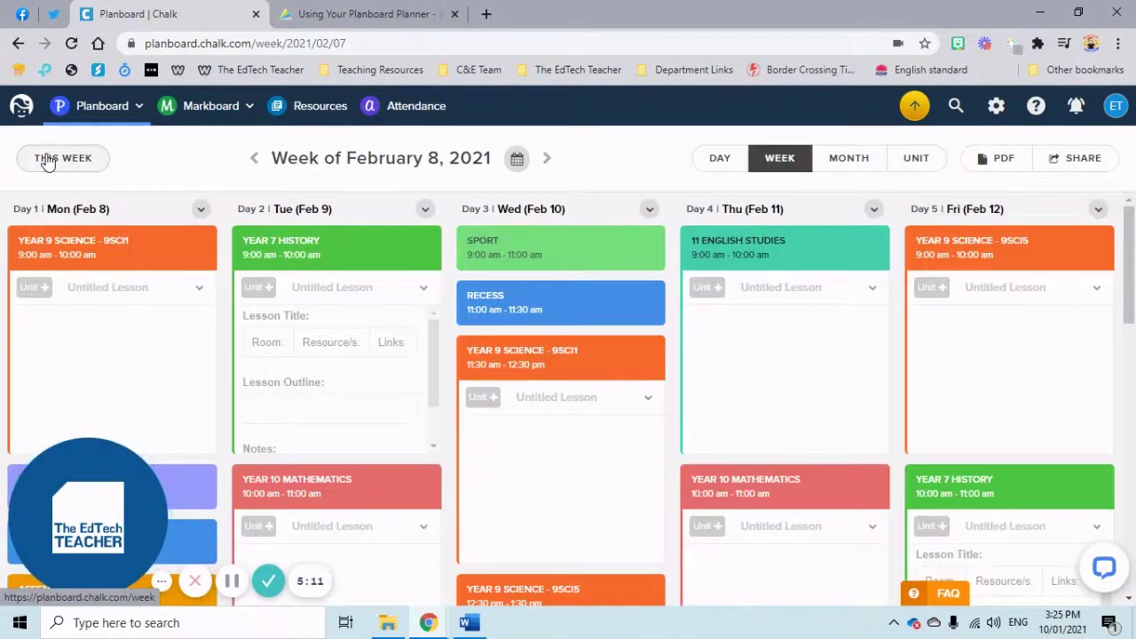
{"action": "left_click", "coordinate": [49, 160]}
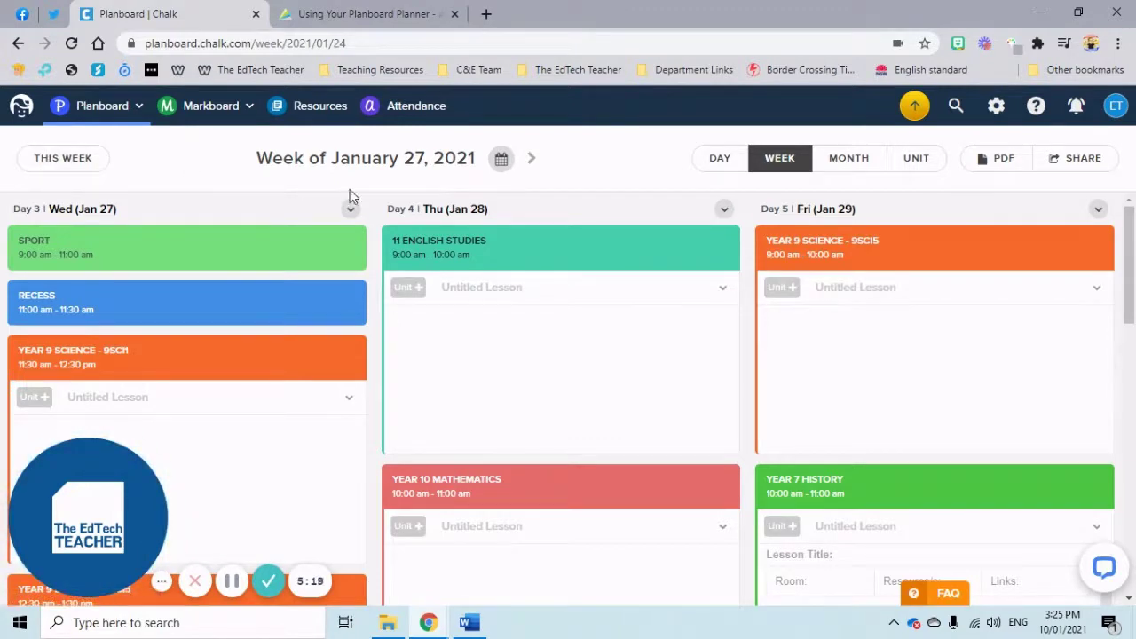
Browse the week date picker forward to March 2021, then advance the planner to the week of February 8, 2021
{"action": "left_click", "coordinate": [501, 159]}
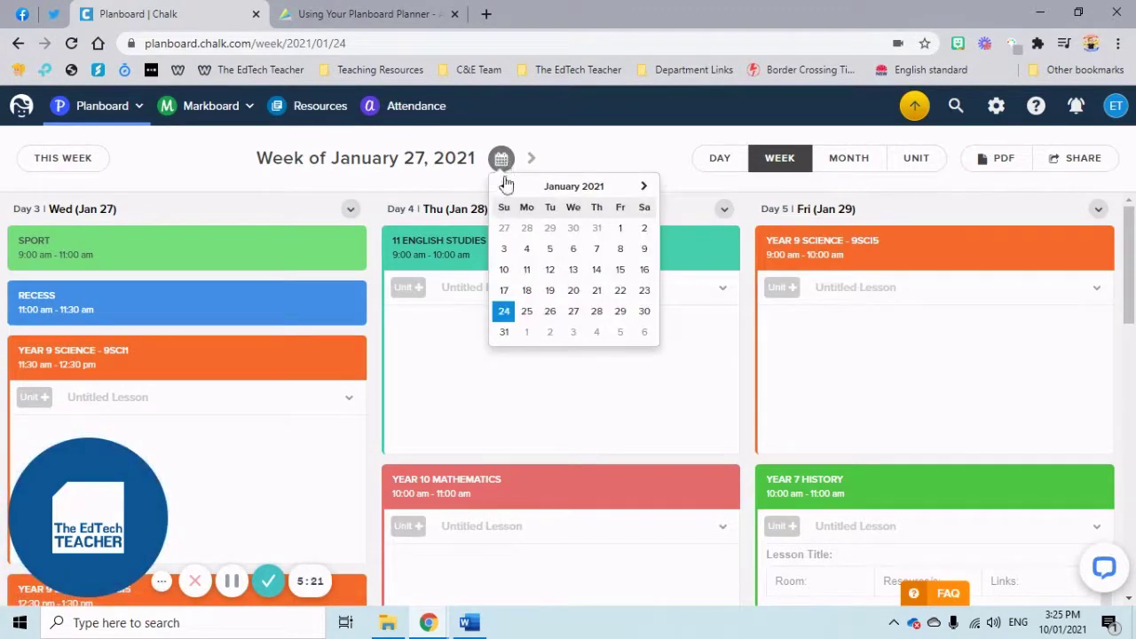
{"action": "left_click", "coordinate": [646, 186]}
{"action": "left_click", "coordinate": [645, 185]}
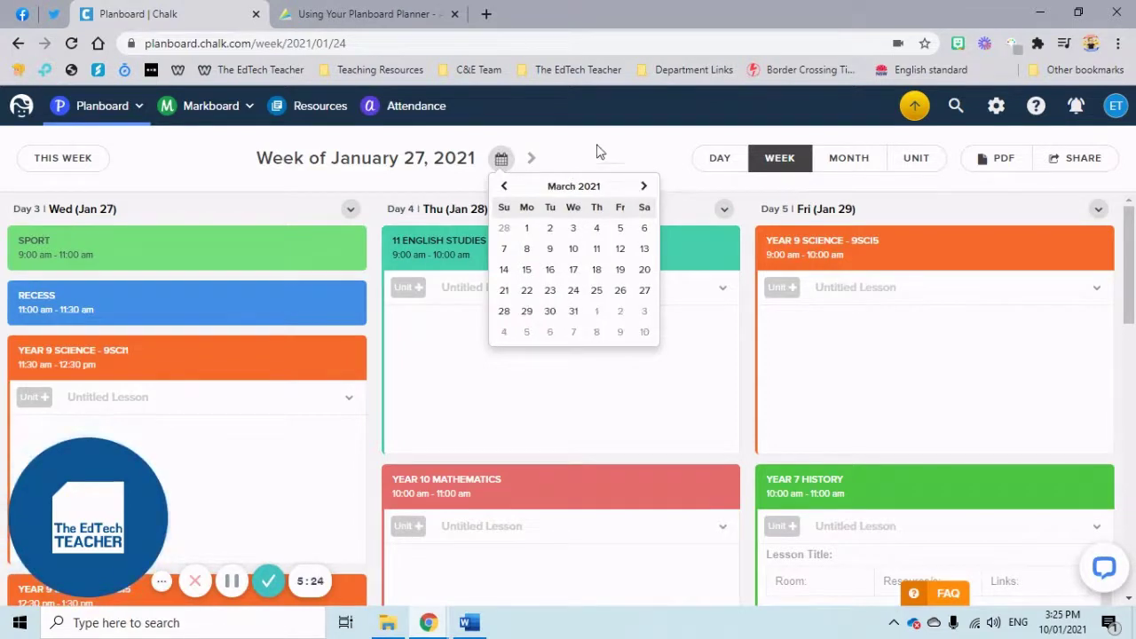
{"action": "left_click", "coordinate": [528, 160]}
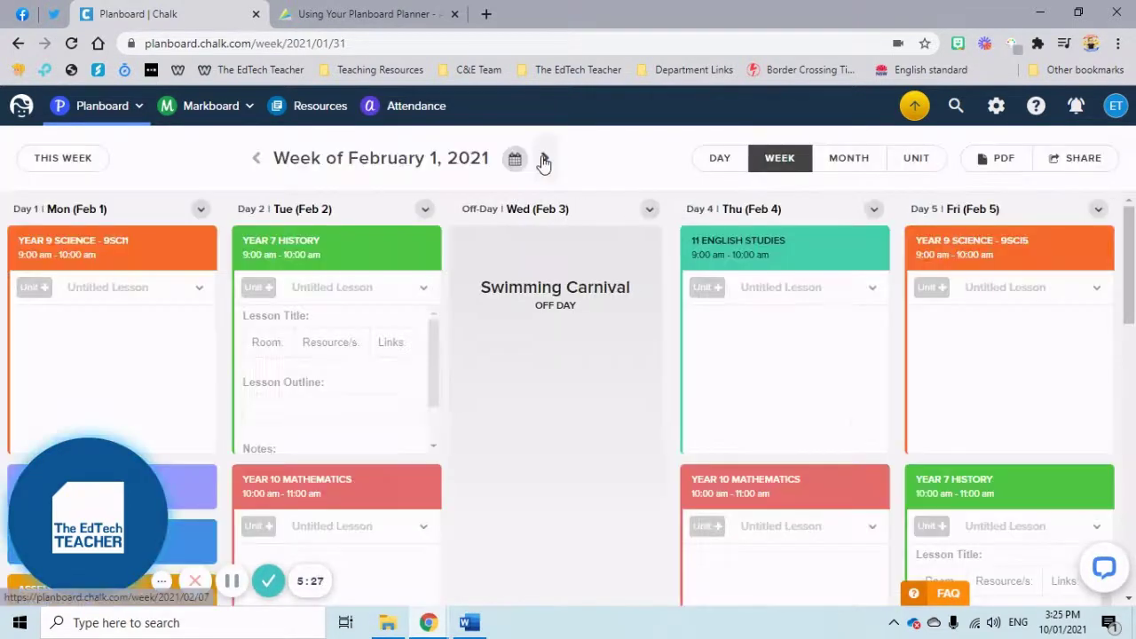
{"action": "left_click", "coordinate": [545, 160]}
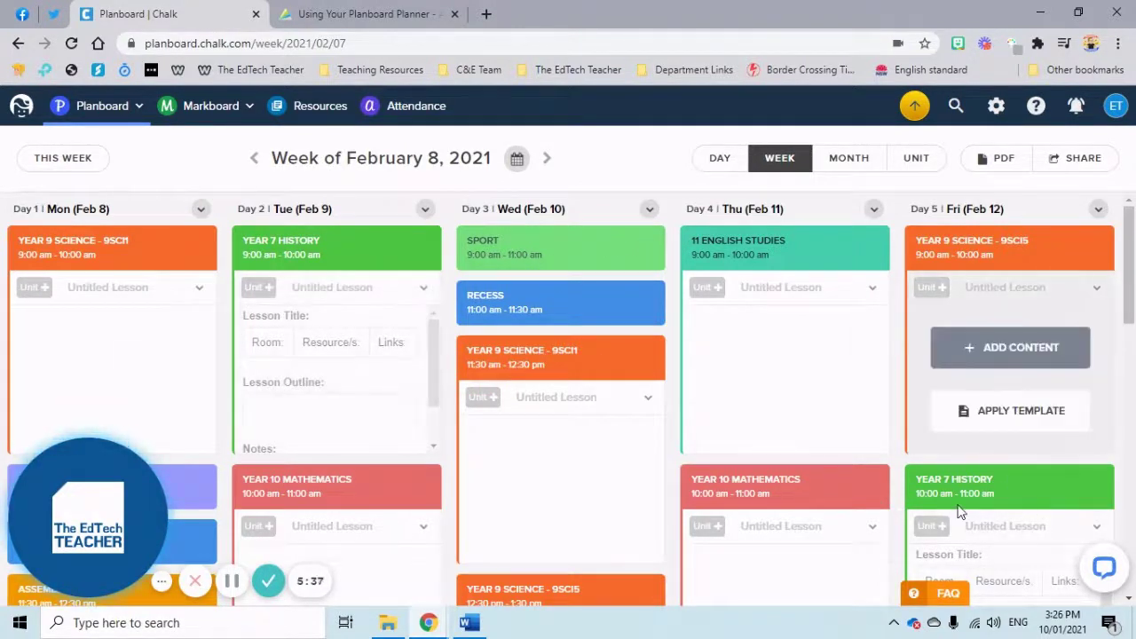
{"action": "mouse_move", "coordinate": [1006, 451]}
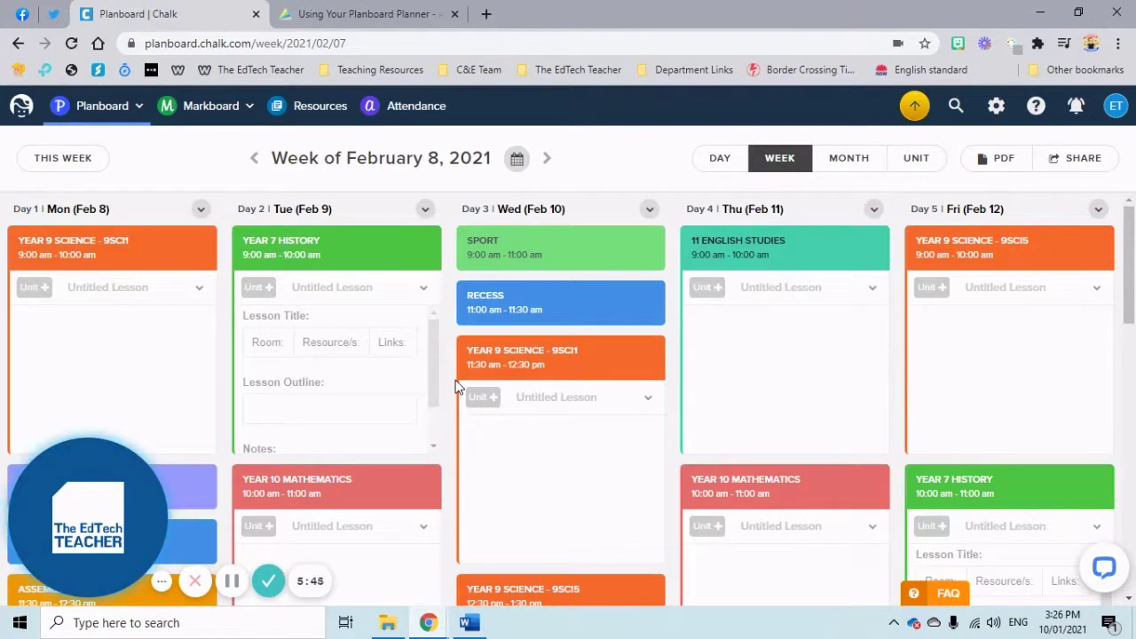
{"action": "mouse_move", "coordinate": [425, 378]}
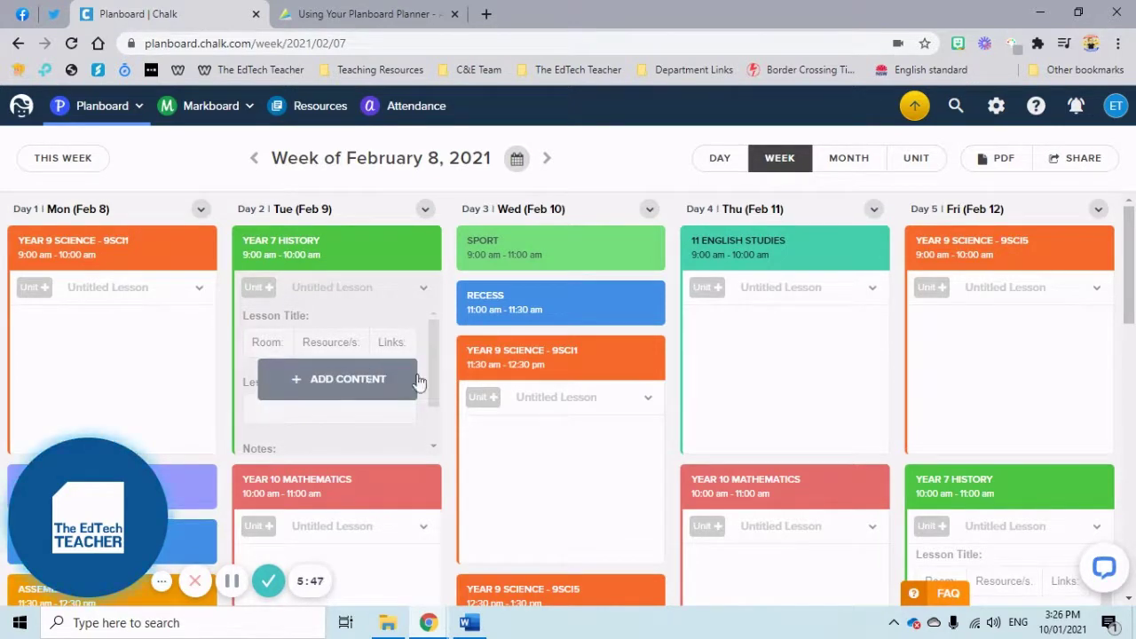
Switch the planner to the month view, go back to January 2021, and look through to the month's end
{"action": "mouse_move", "coordinate": [202, 372]}
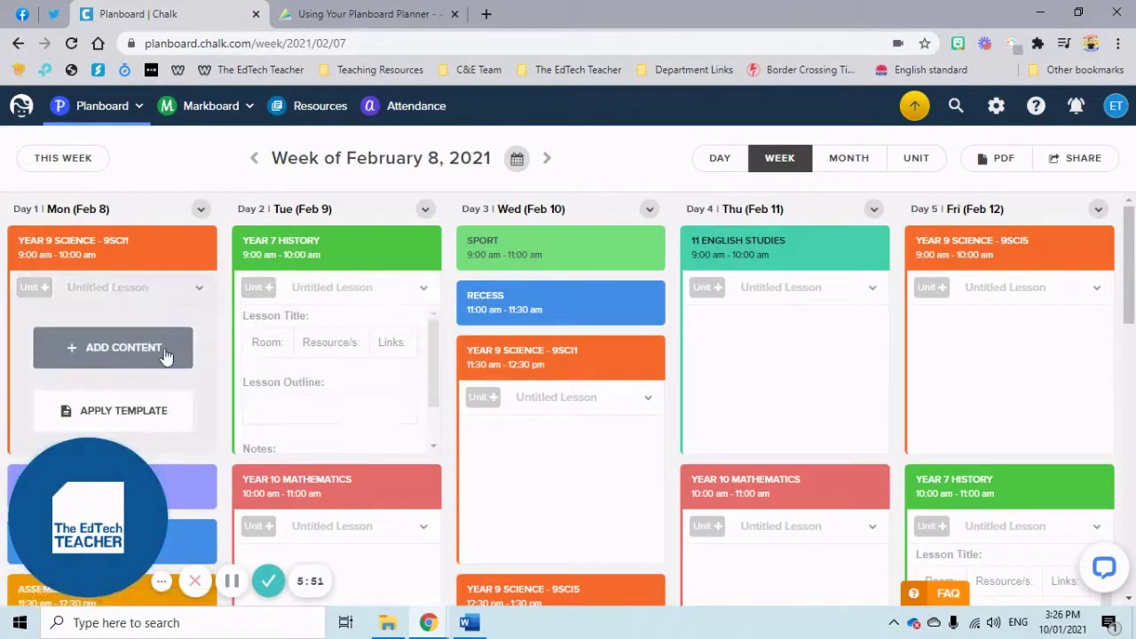
{"action": "mouse_move", "coordinate": [764, 436]}
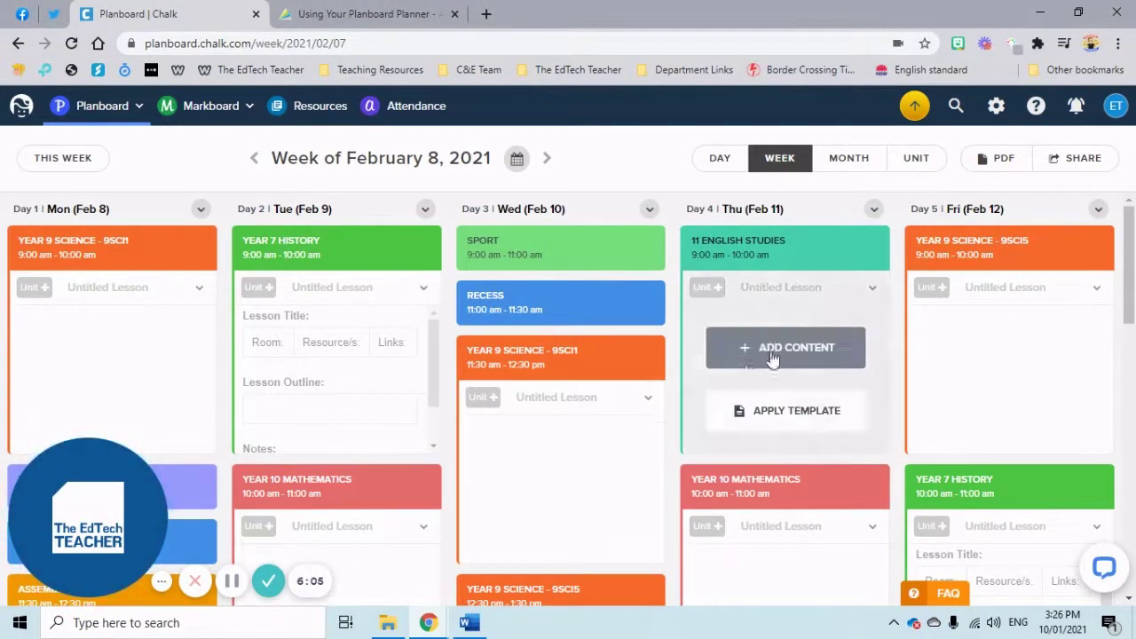
{"action": "left_click", "coordinate": [849, 158]}
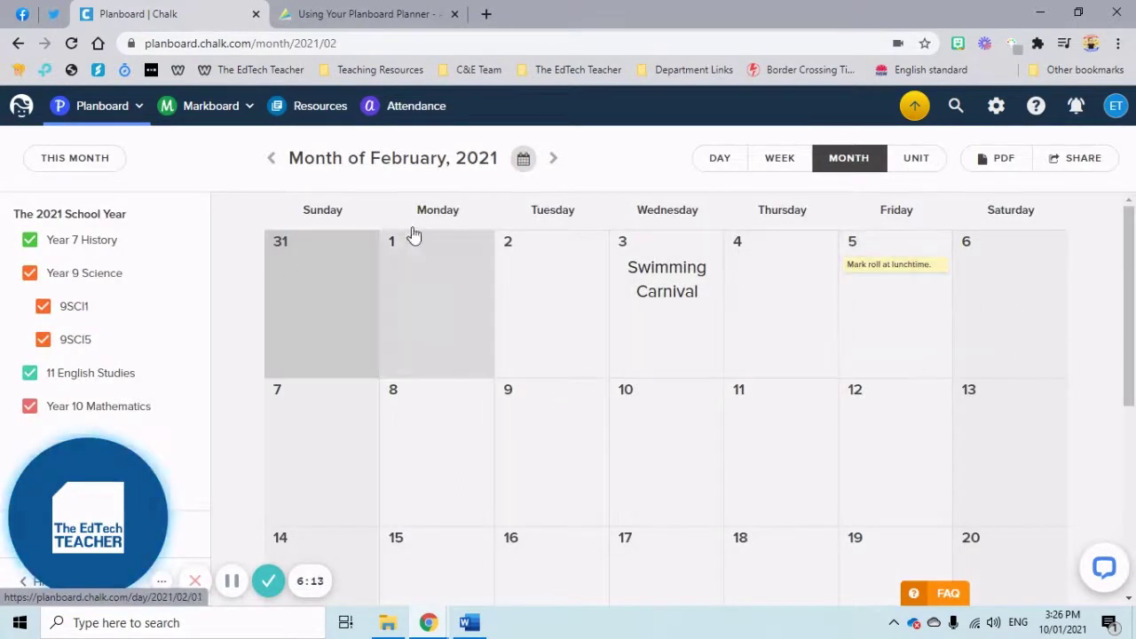
{"action": "left_click", "coordinate": [280, 175]}
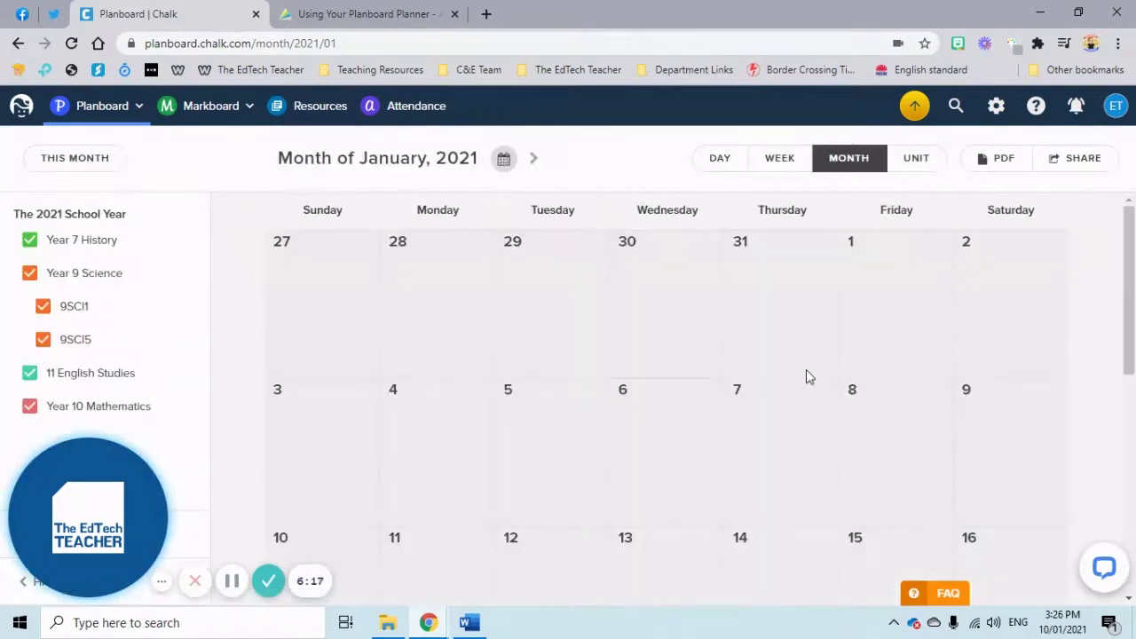
{"action": "scroll", "coordinate": [808, 373], "scroll_direction": "down", "scroll_amount": 5}
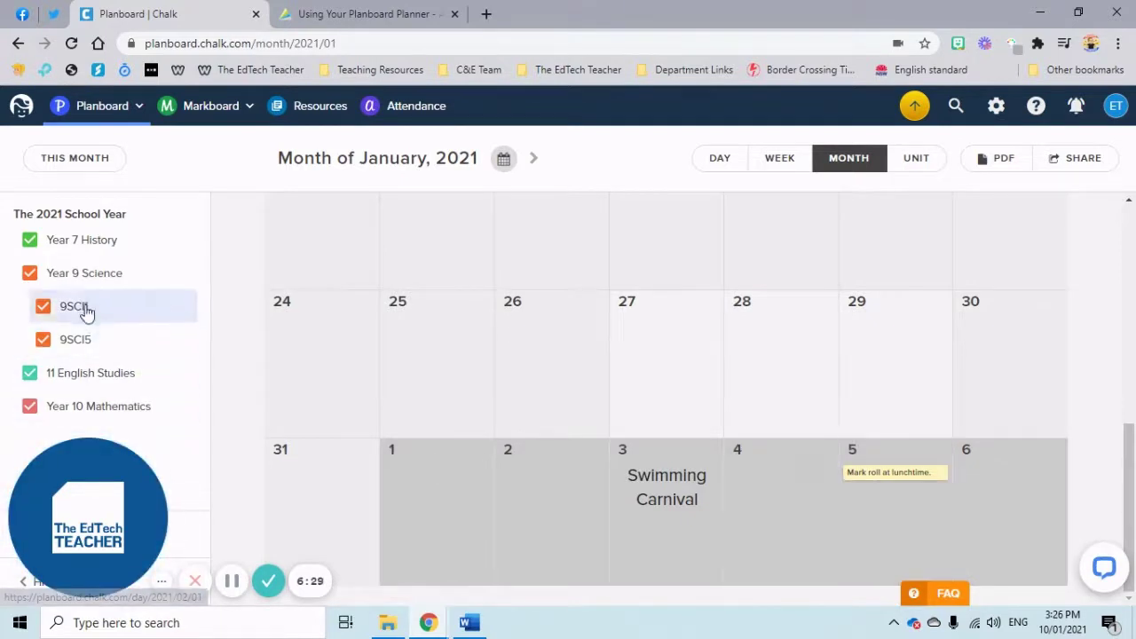
Hide Year 7 History in the month view, and toggle Year 9 Science with its 9SCI1 and 9SCI5 classes off and on again
{"action": "left_click", "coordinate": [79, 250]}
{"action": "left_click", "coordinate": [68, 273]}
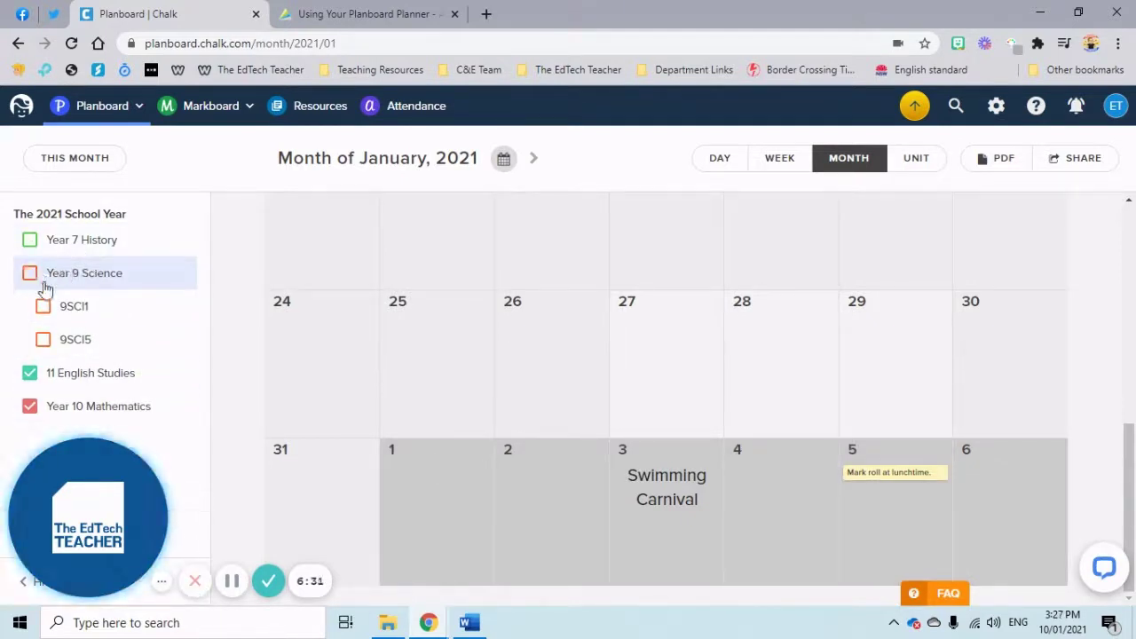
{"action": "left_click", "coordinate": [50, 308]}
{"action": "left_click", "coordinate": [46, 313]}
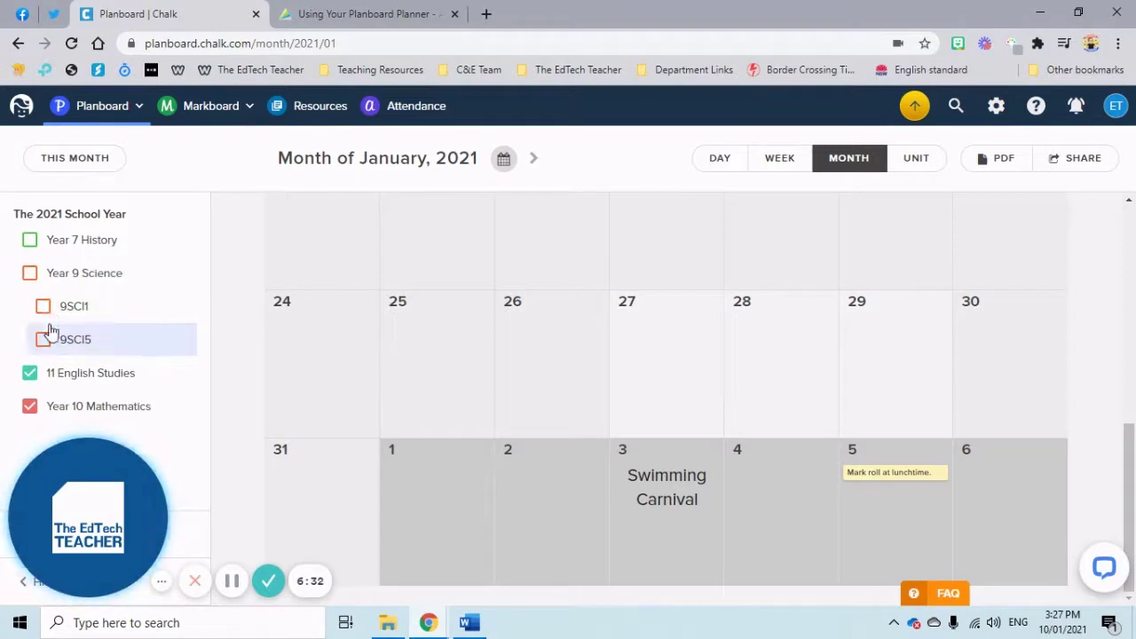
{"action": "left_click", "coordinate": [42, 277]}
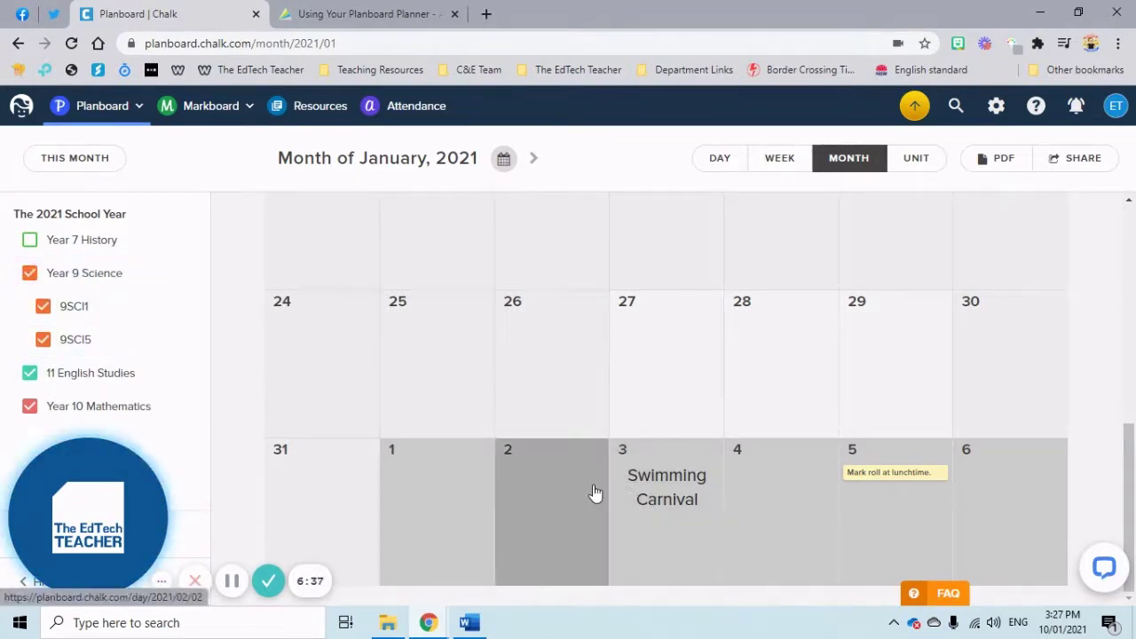
Compare the day and week views starting January 27, 2021, and return to the day view
{"action": "left_click", "coordinate": [734, 172]}
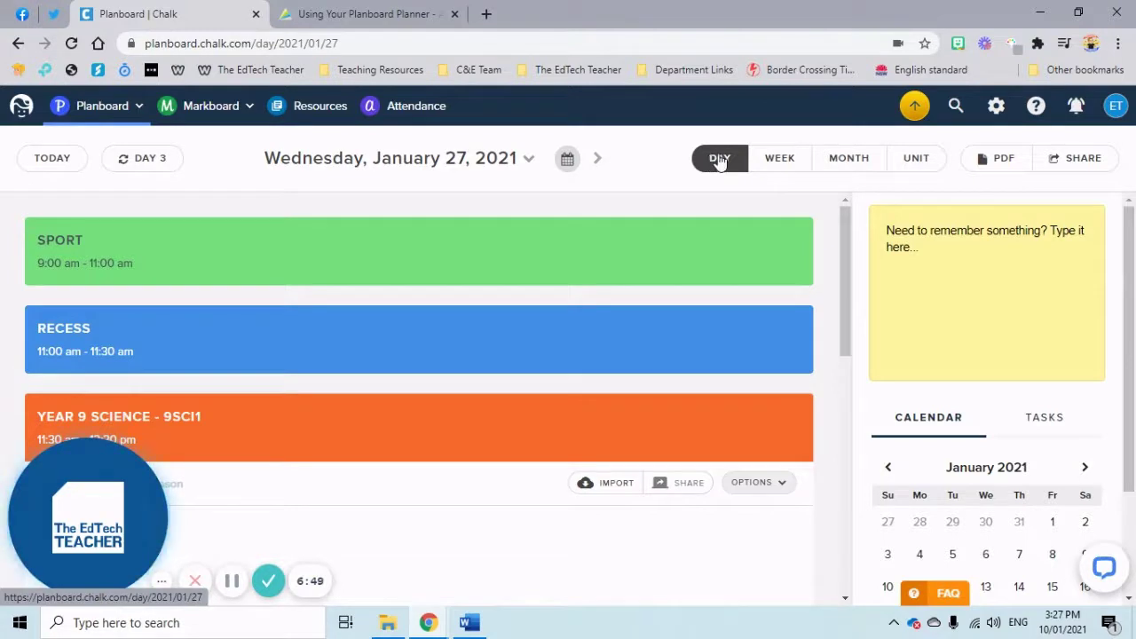
{"action": "left_click", "coordinate": [782, 163]}
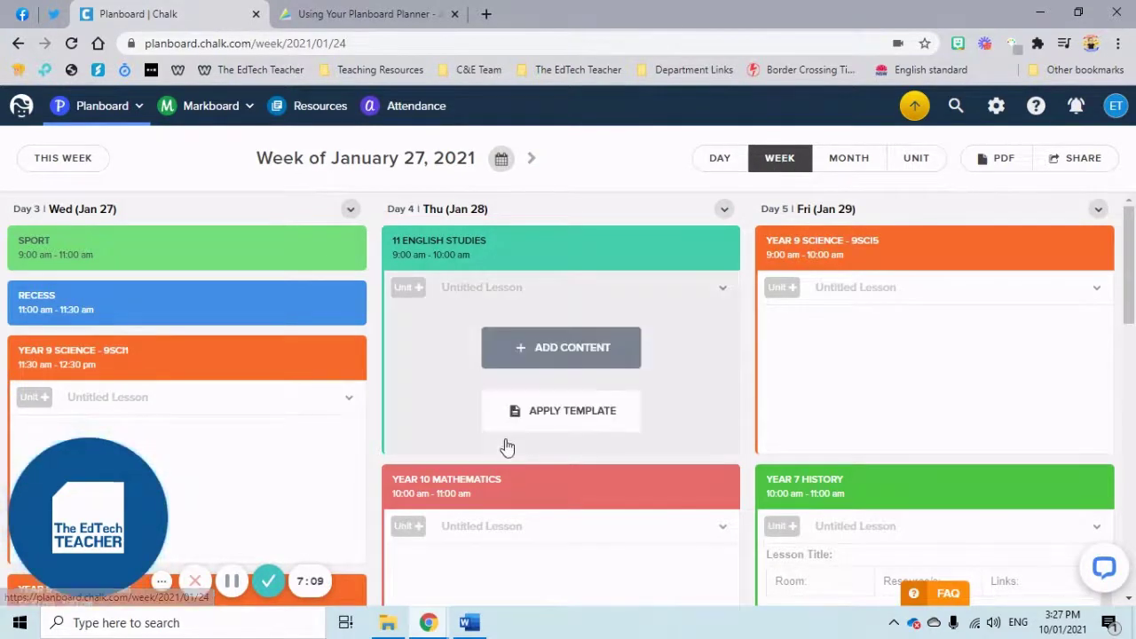
{"action": "mouse_move", "coordinate": [351, 503]}
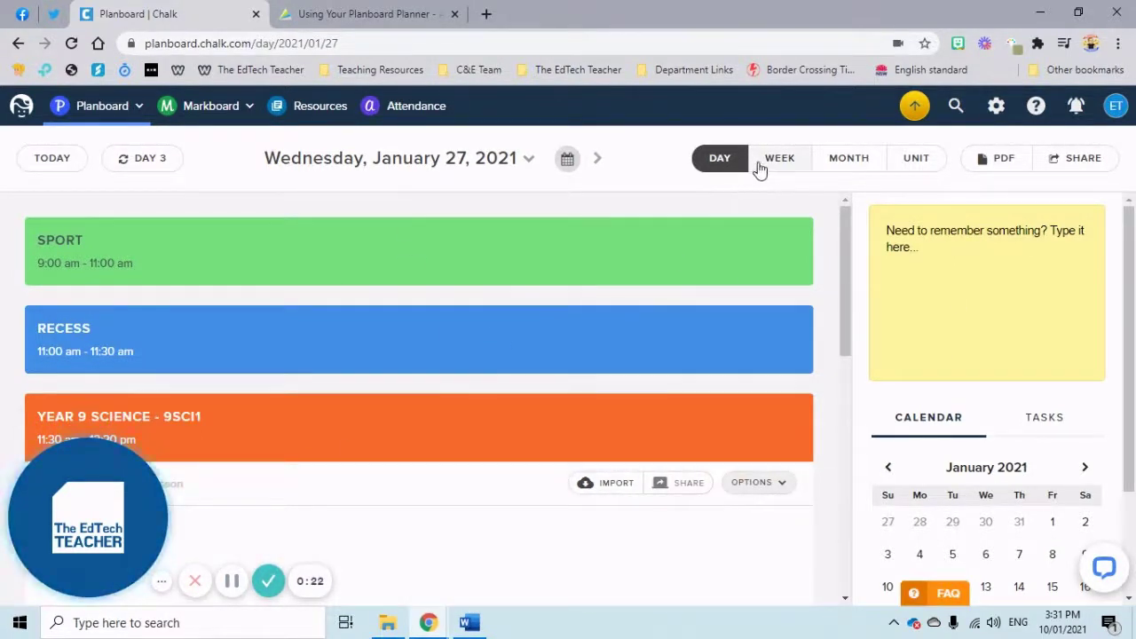
{"action": "left_click", "coordinate": [768, 166]}
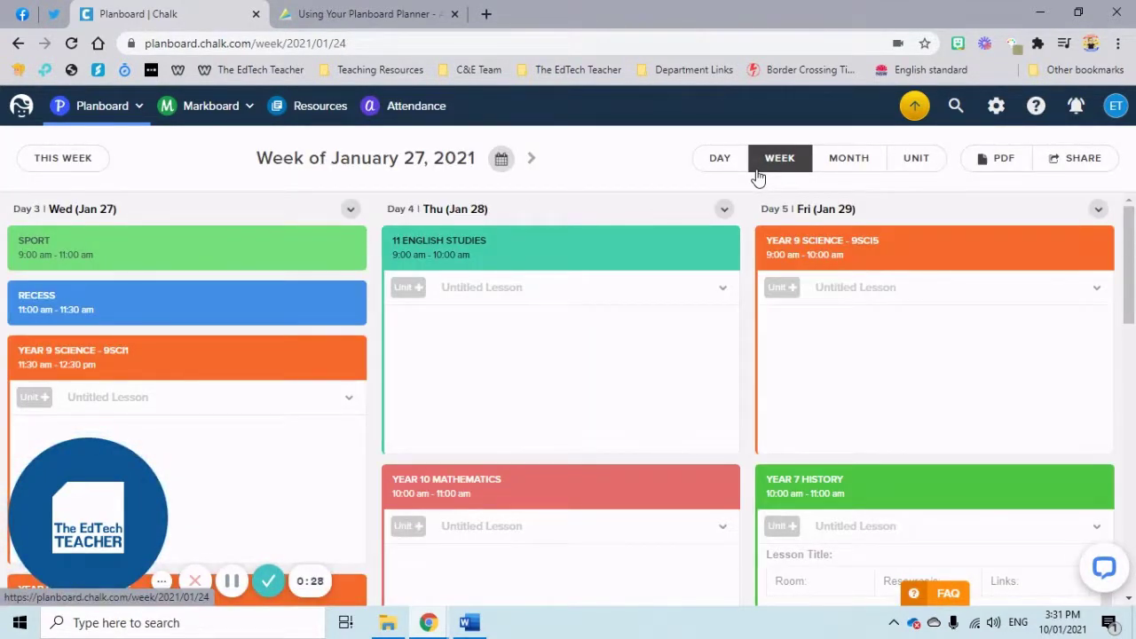
{"action": "left_click", "coordinate": [728, 172]}
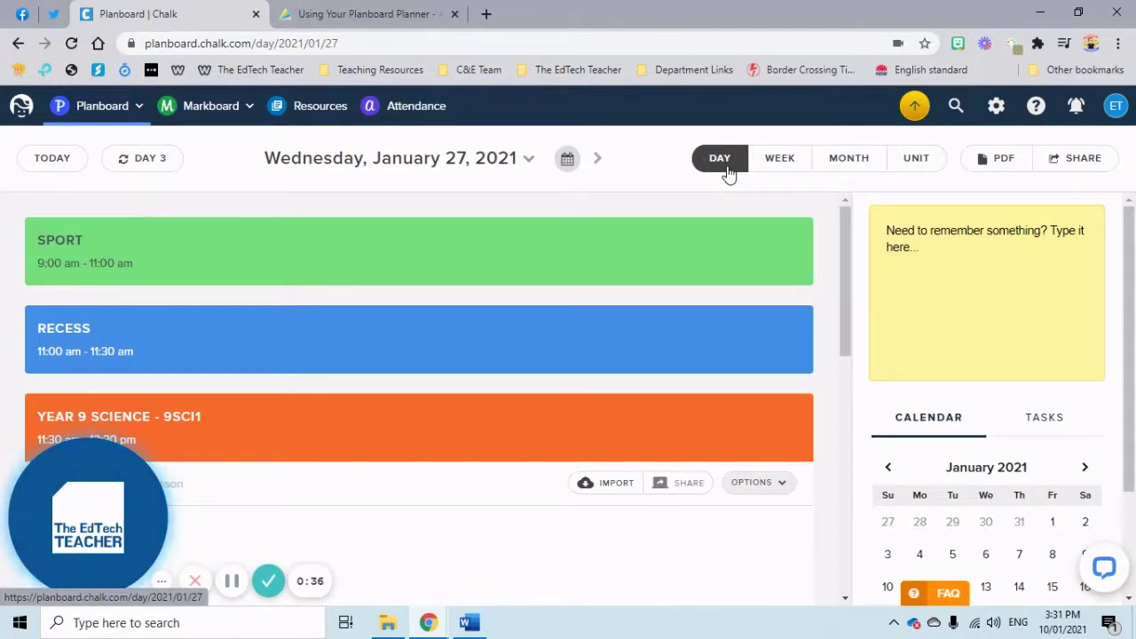
Create unit 1 titled "What About Me?" from the Year 9 Science 9SCI1 lesson and name the lesson "What About Me? L1"
{"action": "scroll", "coordinate": [651, 240], "scroll_direction": "down", "scroll_amount": 2}
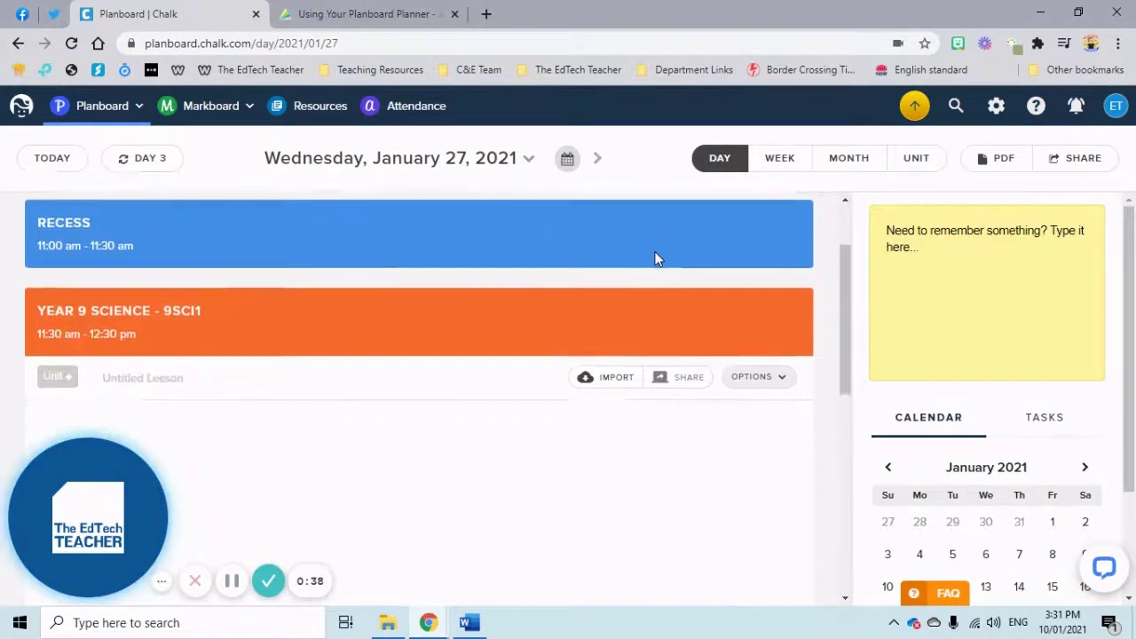
{"action": "scroll", "coordinate": [657, 256], "scroll_direction": "down", "scroll_amount": 1}
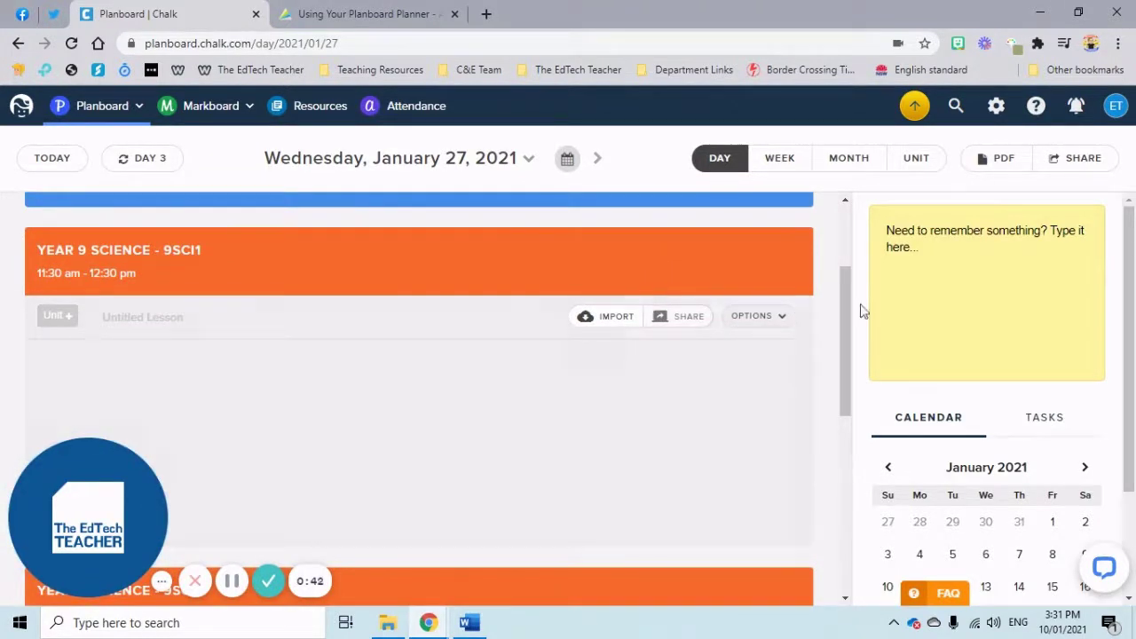
{"action": "left_click_drag", "start_coordinate": [850, 307], "coordinate": [841, 327]}
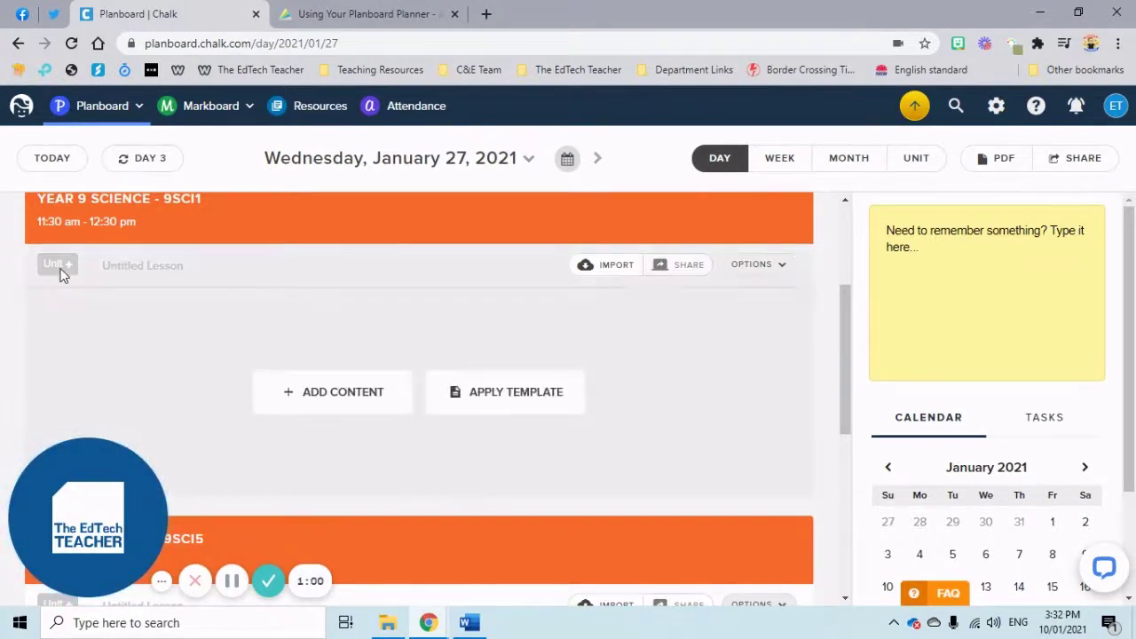
{"action": "left_click", "coordinate": [63, 274]}
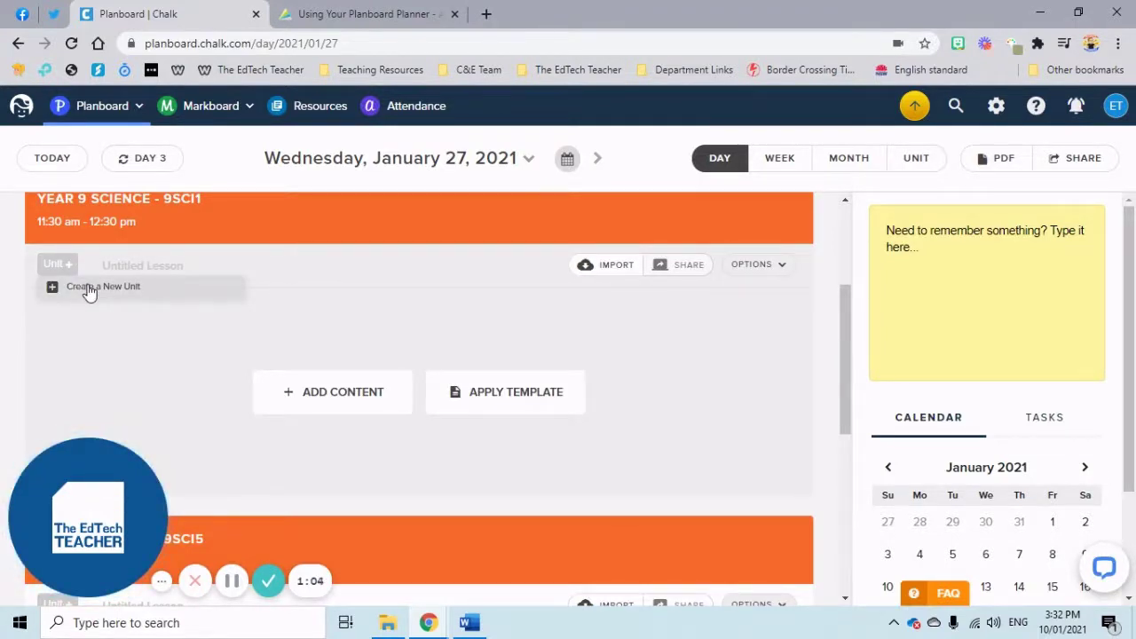
{"action": "left_click", "coordinate": [90, 288]}
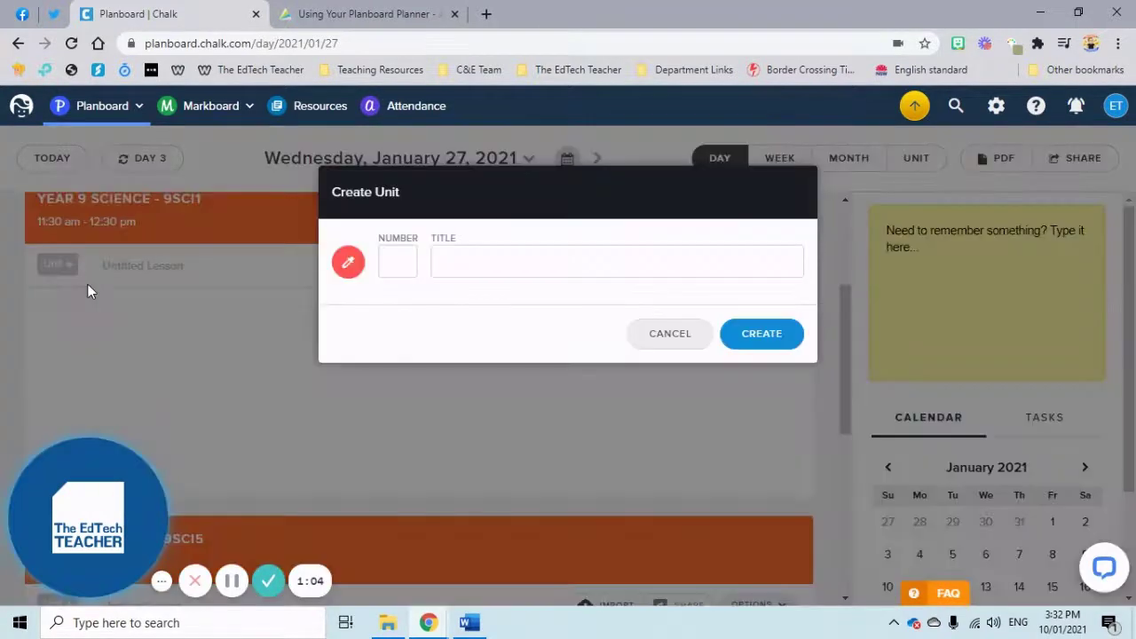
{"action": "left_click", "coordinate": [382, 258]}
{"action": "type", "text": "1"}
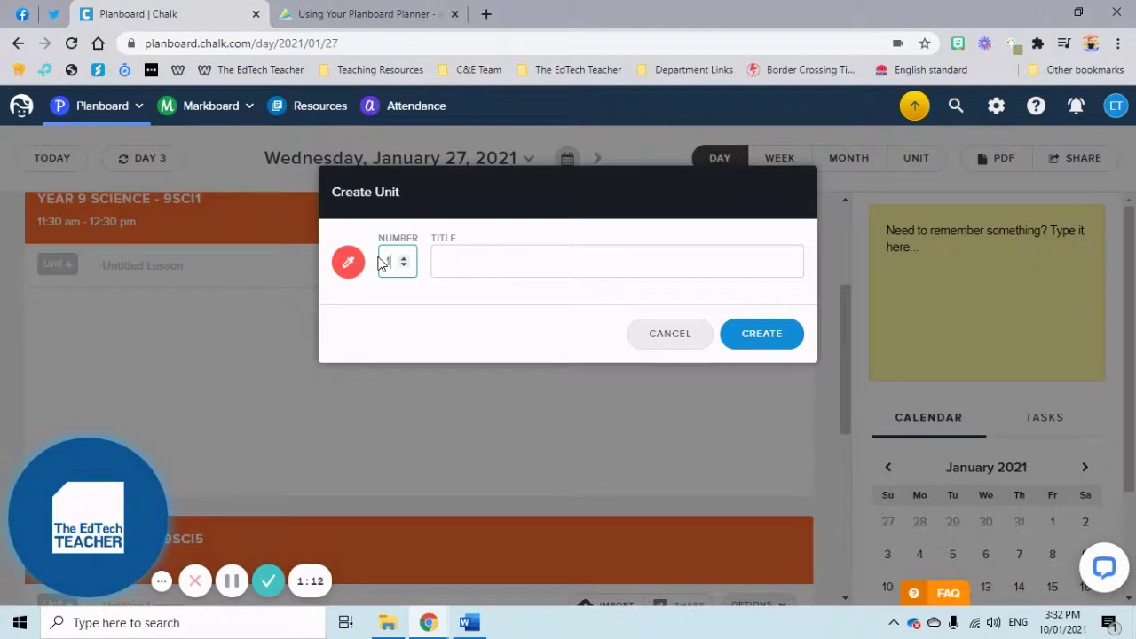
{"action": "key", "text": "Tab"}
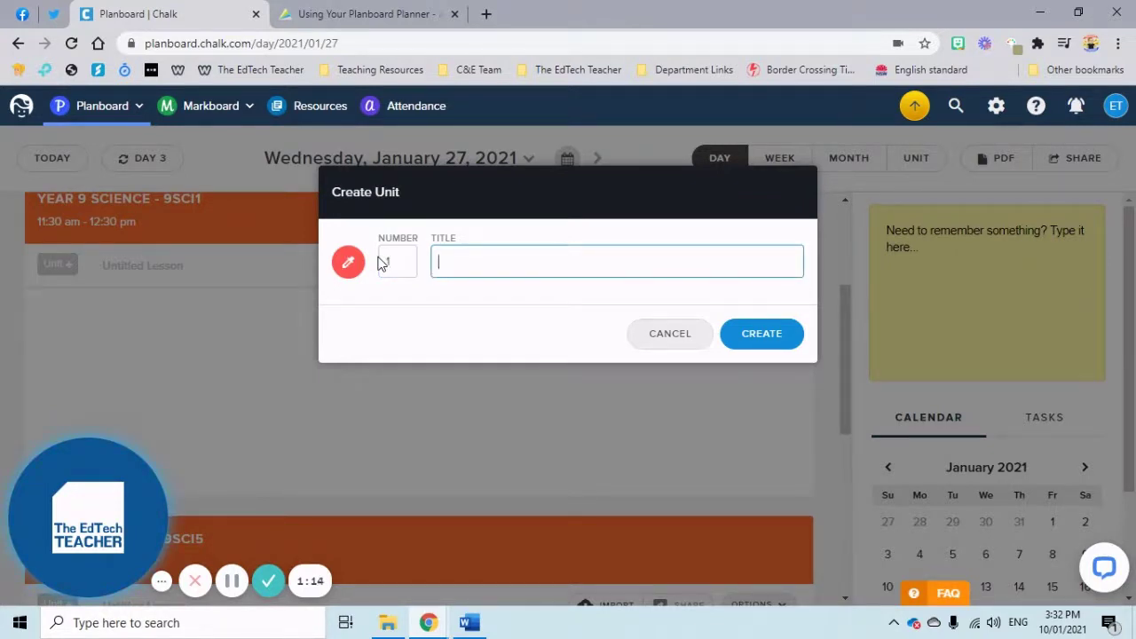
{"action": "type", "text": "What"}
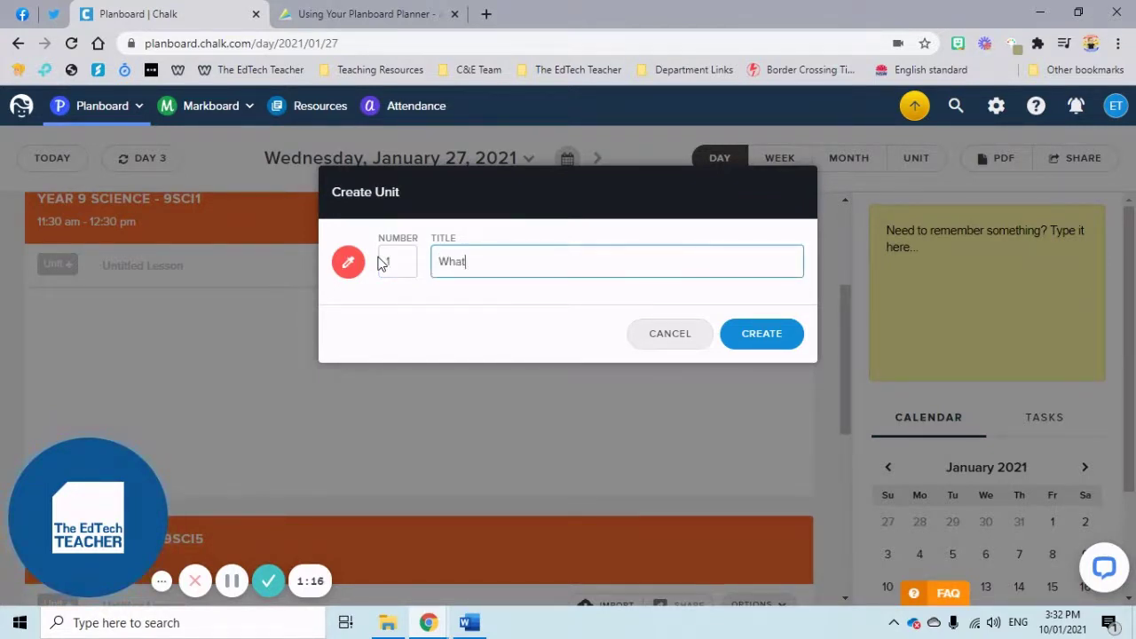
{"action": "type", "text": " About Me?"}
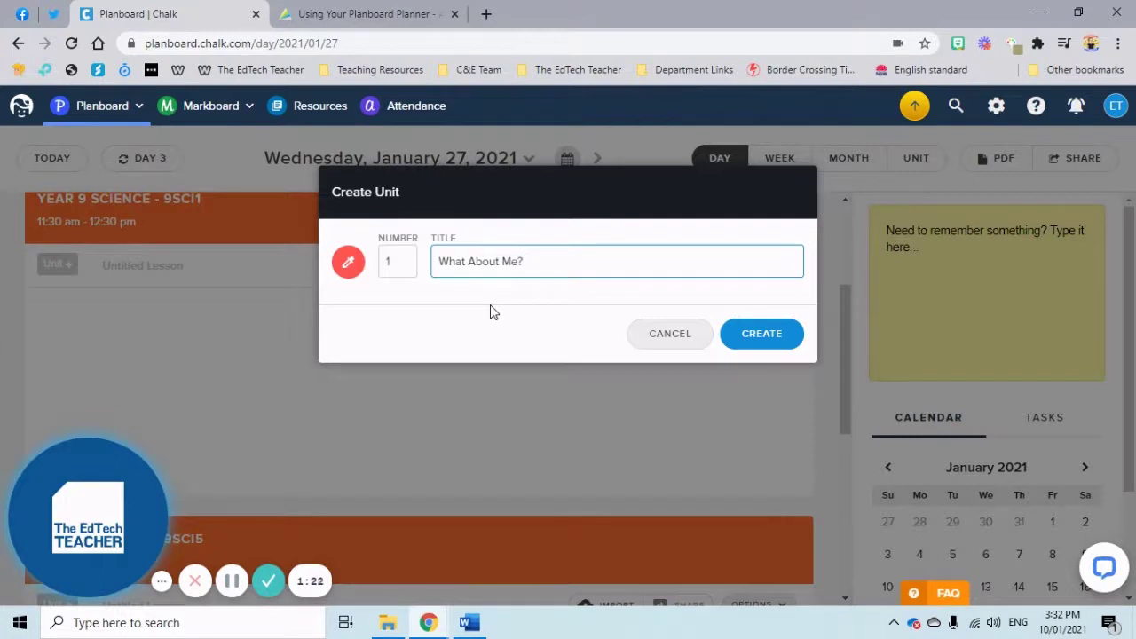
{"action": "left_click", "coordinate": [746, 335]}
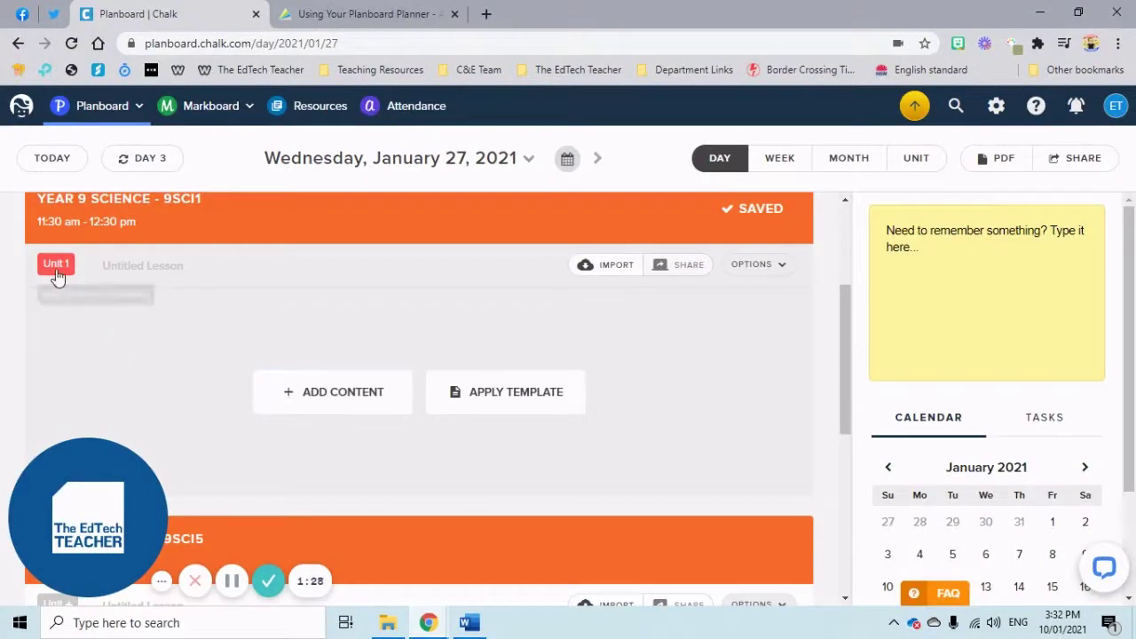
{"action": "left_click", "coordinate": [131, 264]}
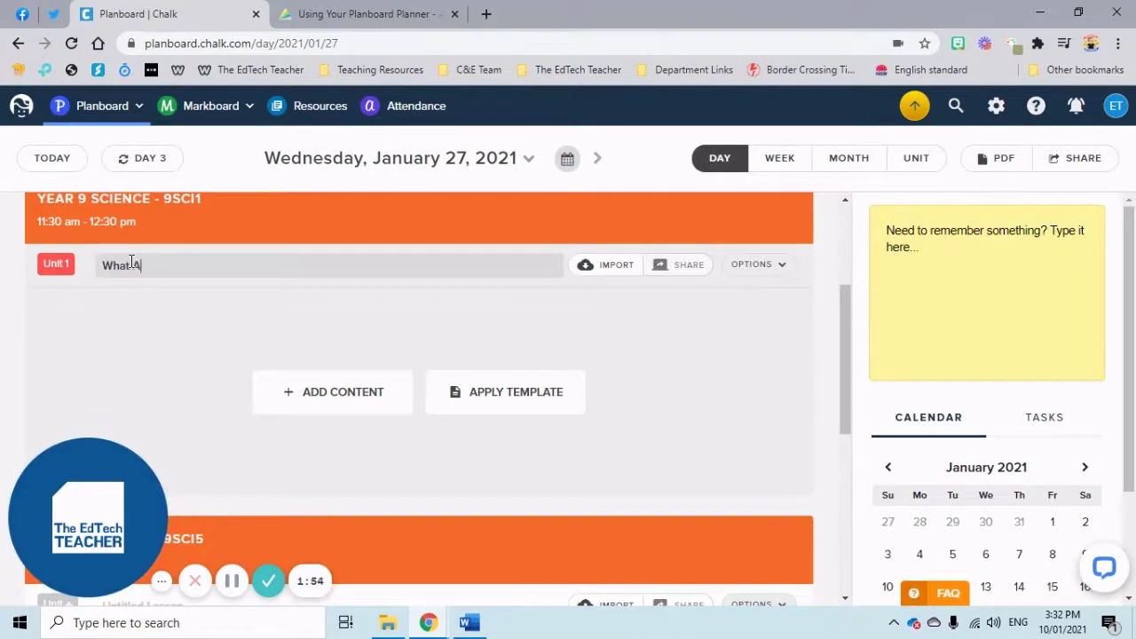
{"action": "type", "text": "bout Me? L1"}
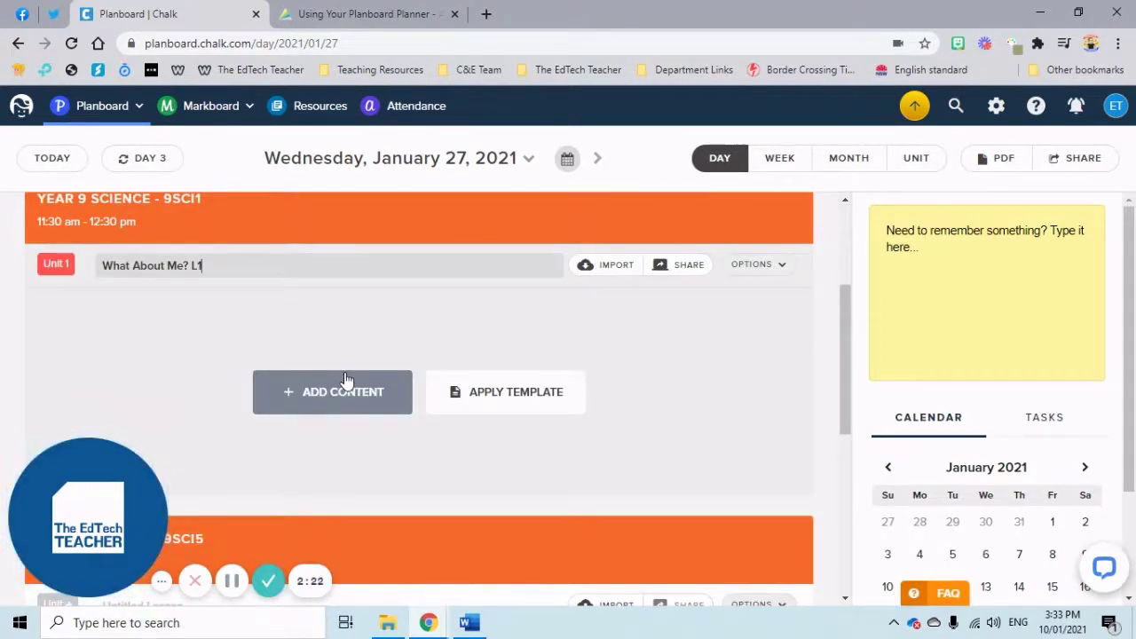
View the template management page from the 9SCI1 lesson's template chooser and return to the day plan
{"action": "left_click", "coordinate": [521, 393]}
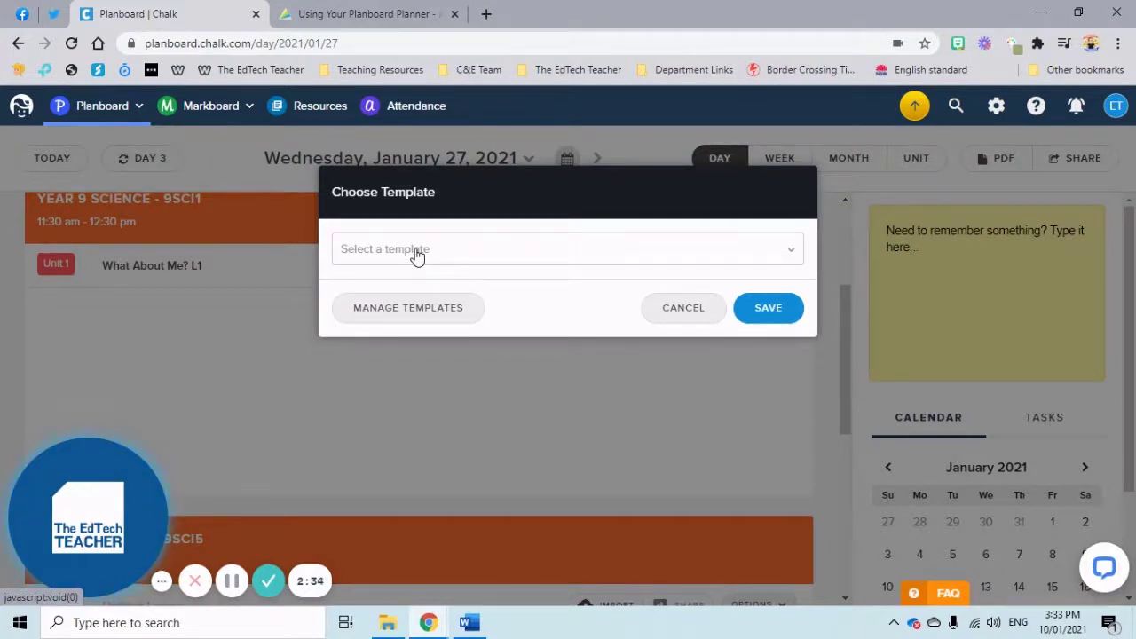
{"action": "left_click", "coordinate": [422, 309]}
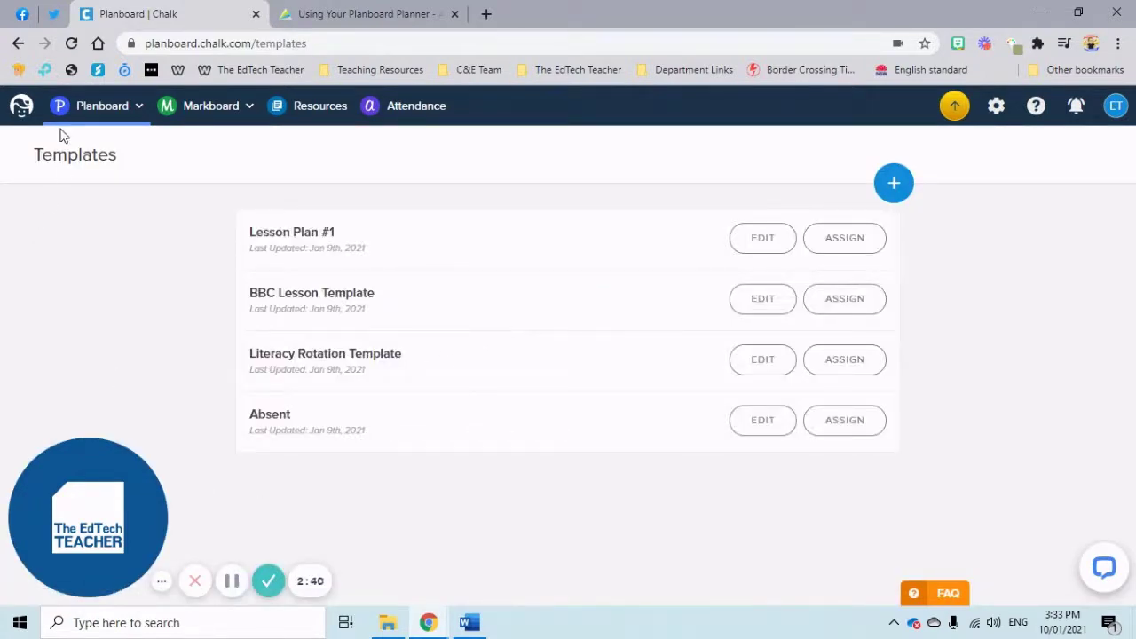
{"action": "left_click", "coordinate": [18, 44]}
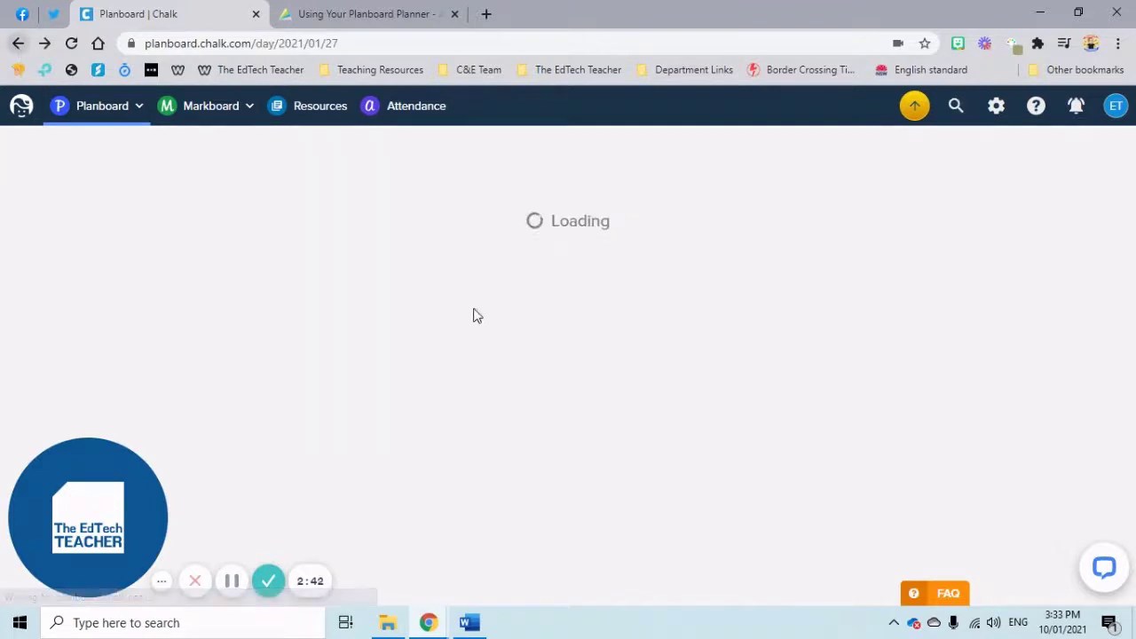
{"action": "scroll", "coordinate": [489, 456], "scroll_direction": "down", "scroll_amount": 3}
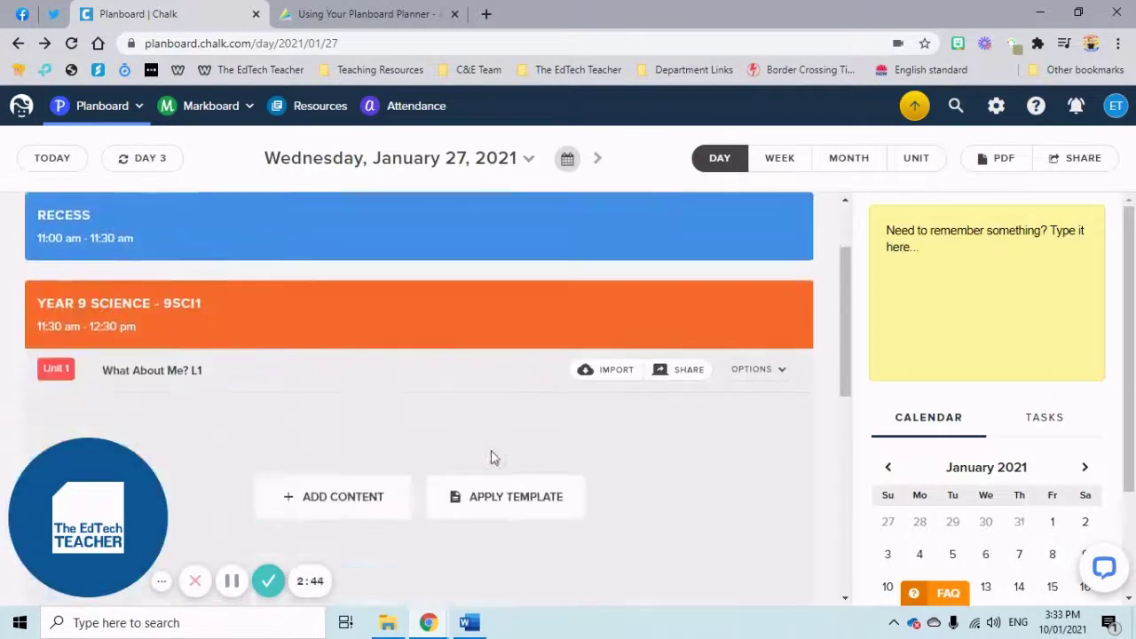
{"action": "left_click", "coordinate": [518, 346]}
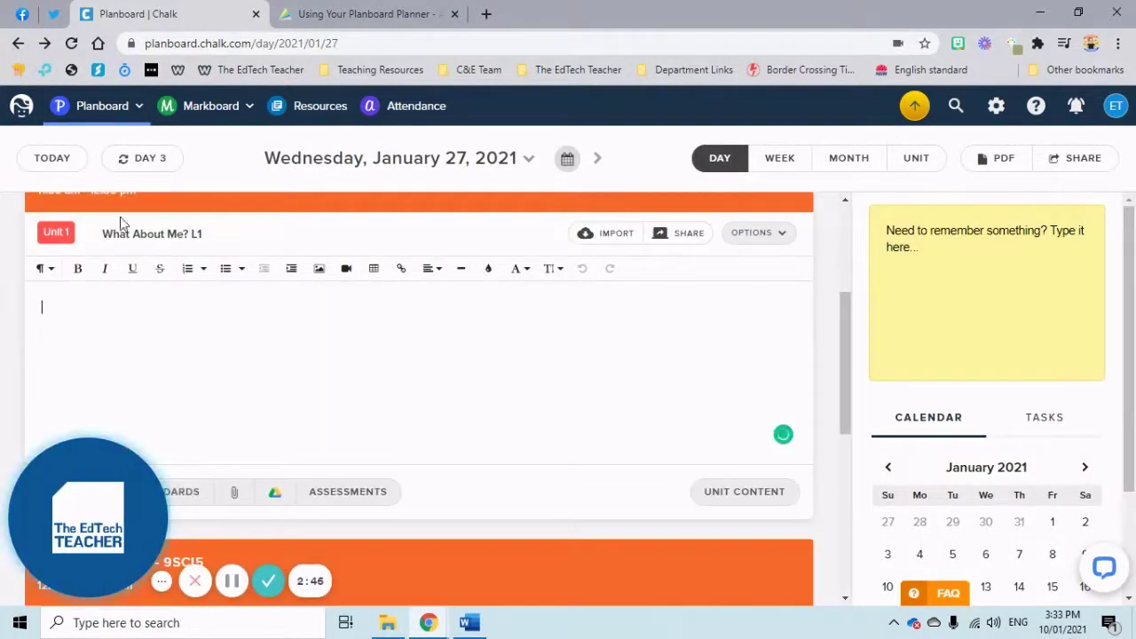
{"action": "left_click", "coordinate": [15, 43]}
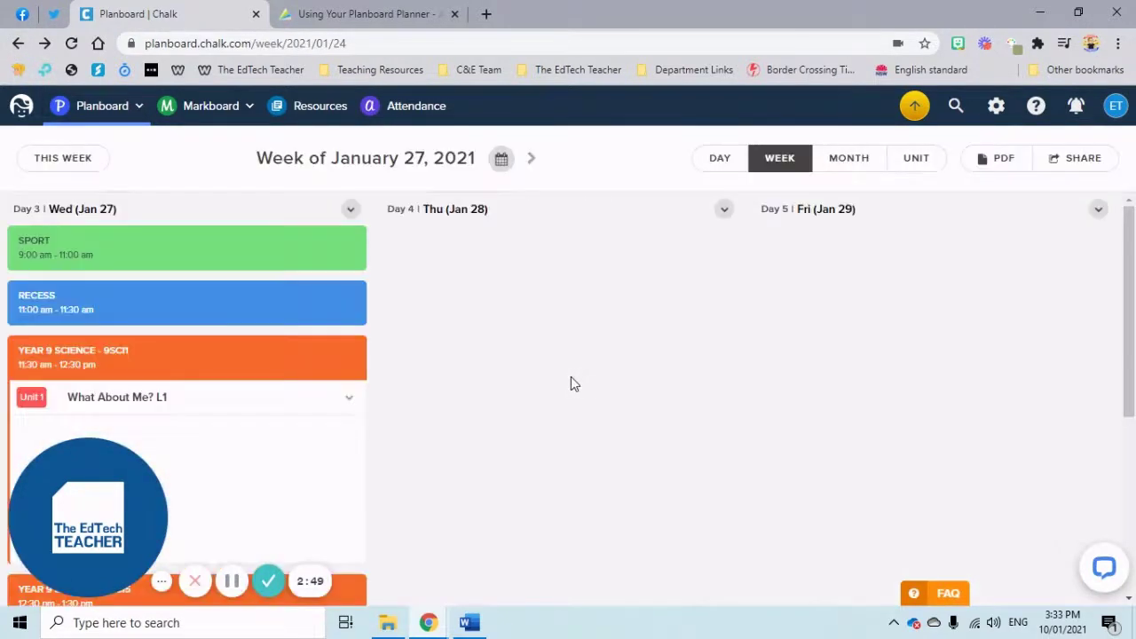
{"action": "left_click", "coordinate": [84, 161]}
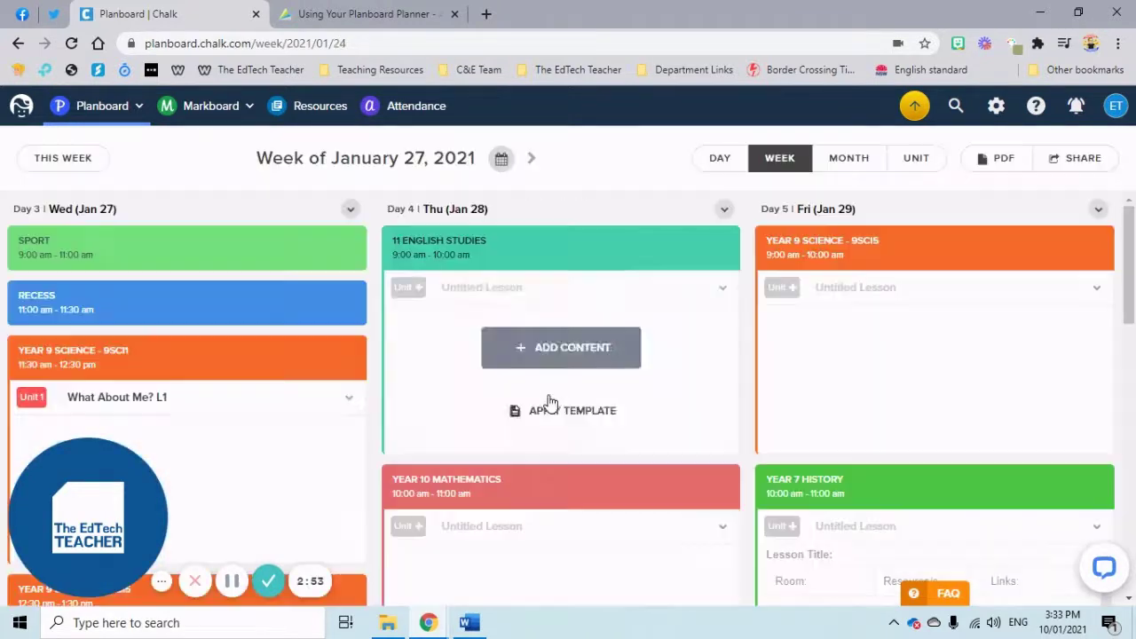
Apply the Lesson Plan #1 template to the Year 9 Science 9SCI1 lesson in the day view
{"action": "left_click", "coordinate": [720, 160]}
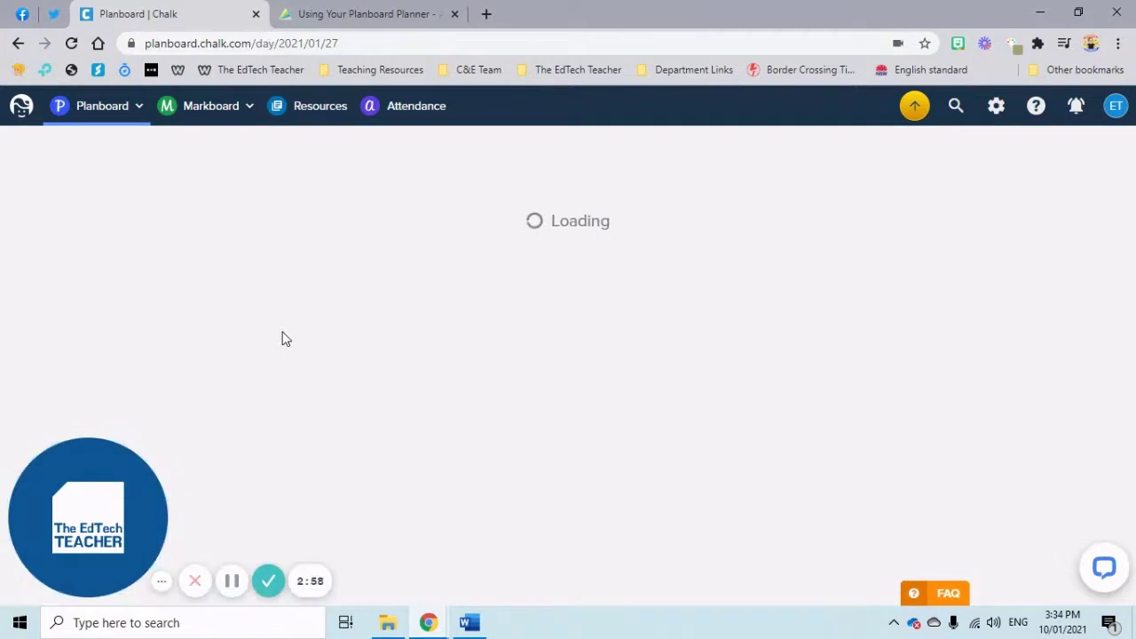
{"action": "scroll", "coordinate": [283, 331], "scroll_direction": "down", "scroll_amount": 2}
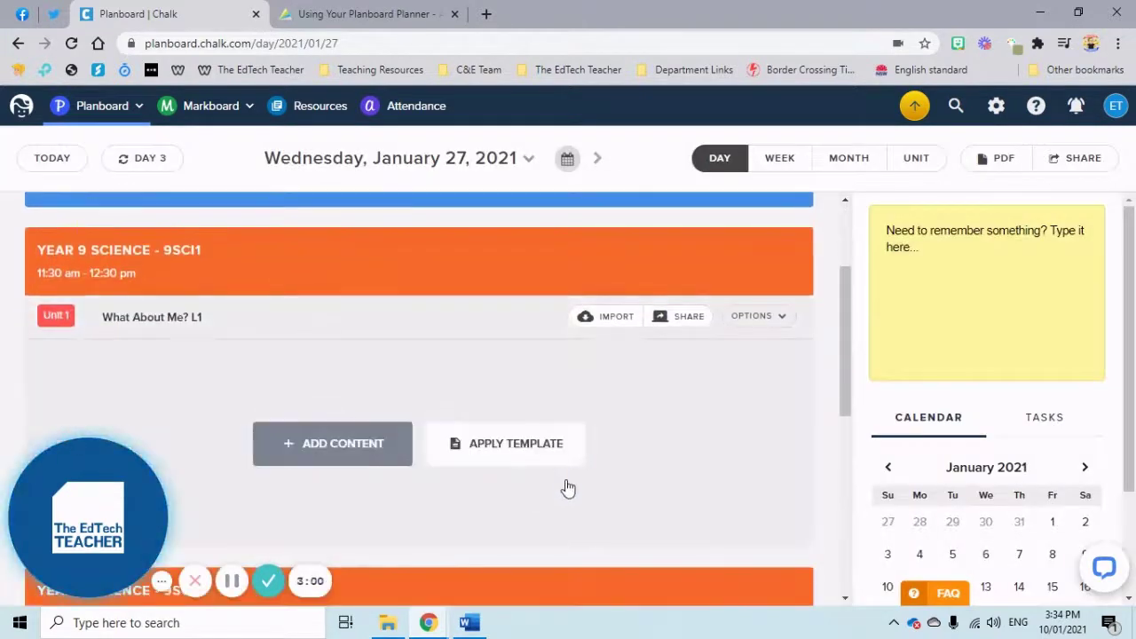
{"action": "left_click", "coordinate": [535, 455]}
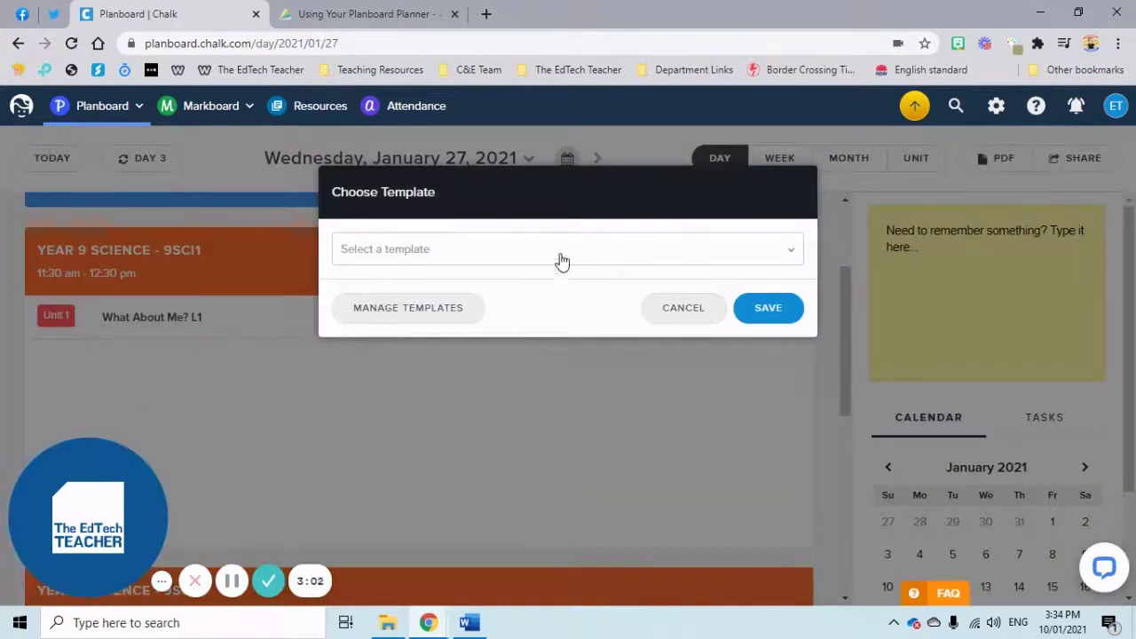
{"action": "left_click", "coordinate": [560, 259]}
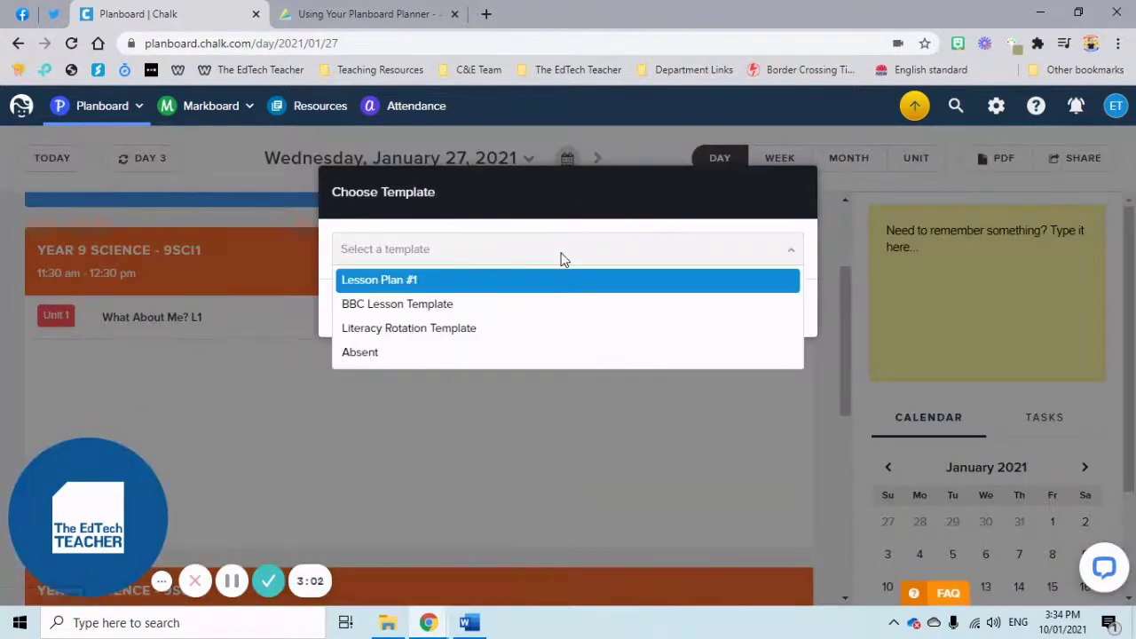
{"action": "left_click", "coordinate": [502, 283]}
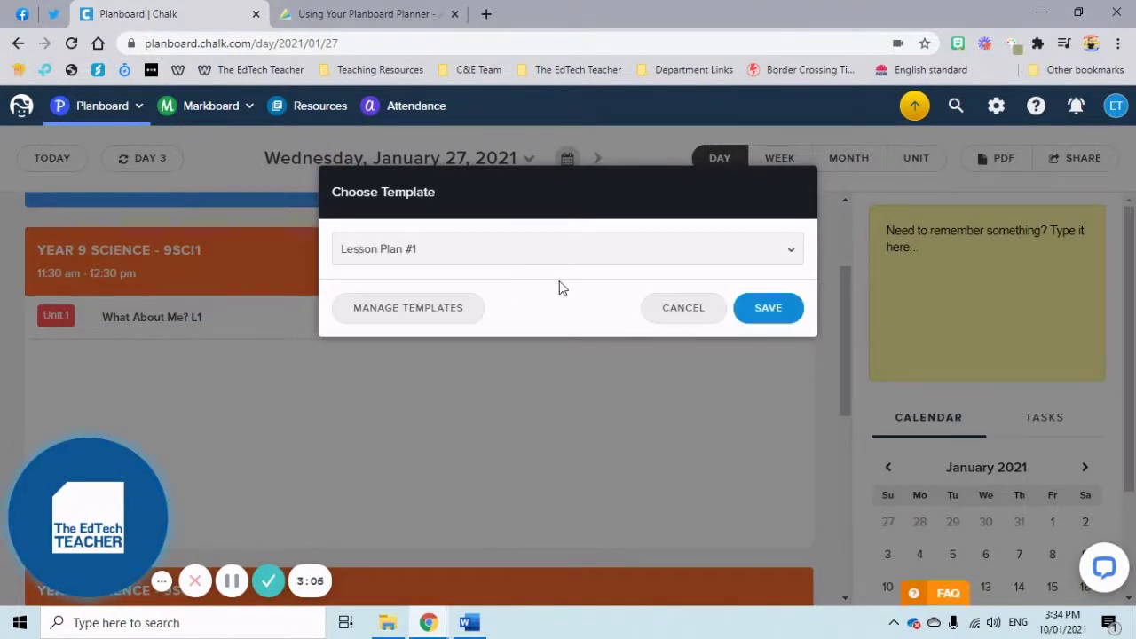
{"action": "left_click", "coordinate": [747, 309]}
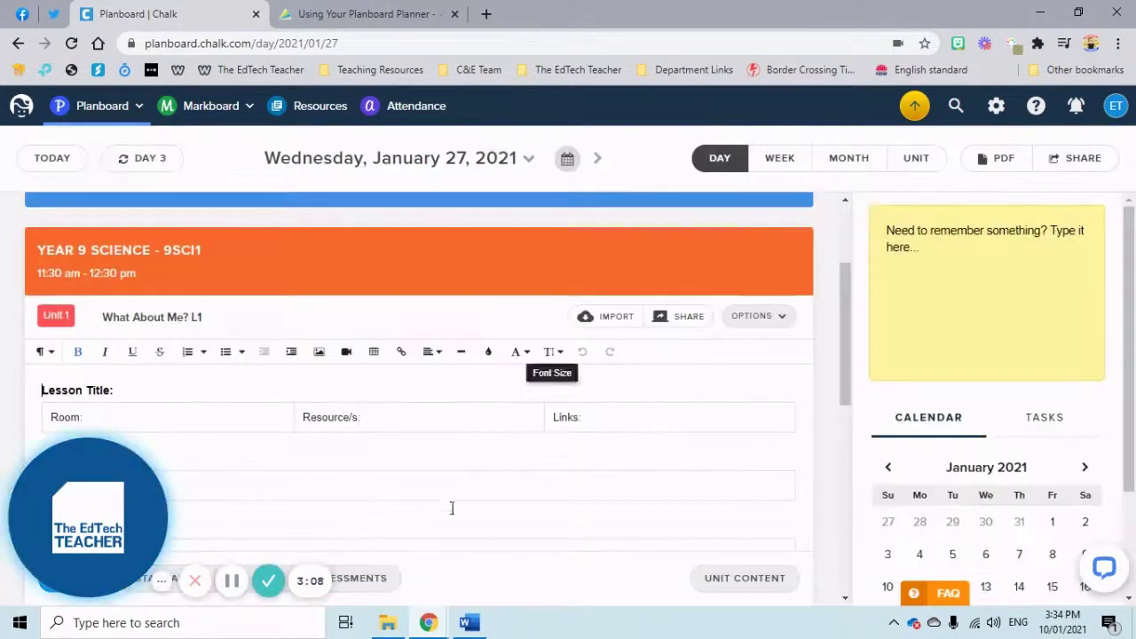
{"action": "scroll", "coordinate": [507, 498], "scroll_direction": "down", "scroll_amount": 1}
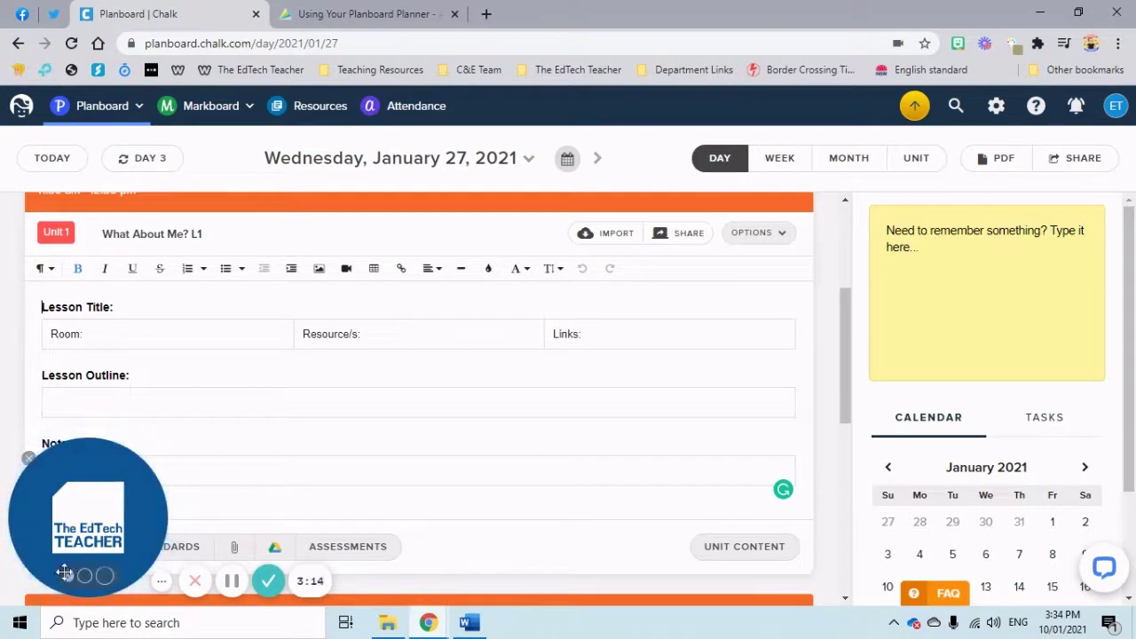
Examine the lesson editor's formatting options, including paragraph styles, list styles, alignment, font family and font size
{"action": "left_click_drag", "start_coordinate": [85, 533], "coordinate": [1108, 550]}
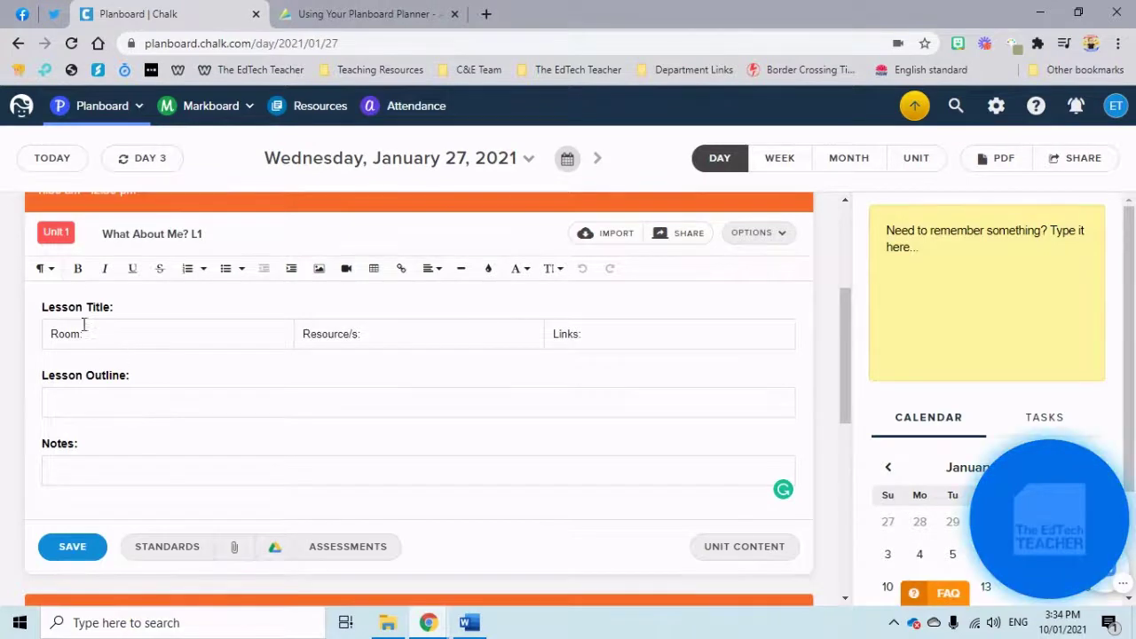
{"action": "left_click", "coordinate": [44, 268]}
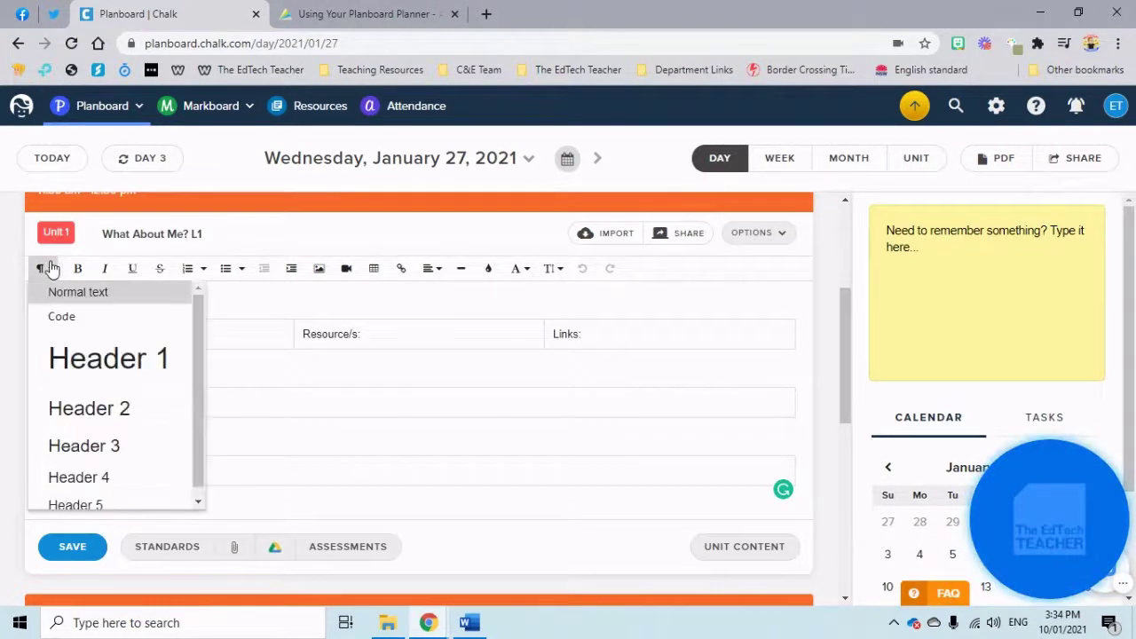
{"action": "scroll", "coordinate": [115, 376], "scroll_direction": "down", "scroll_amount": 1}
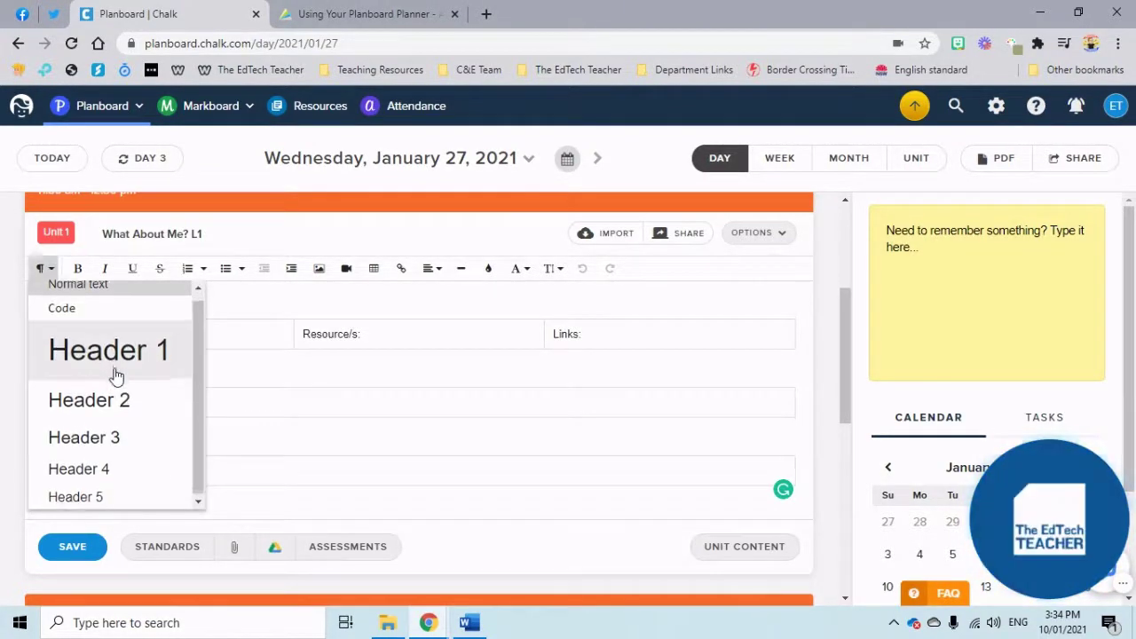
{"action": "scroll", "coordinate": [115, 376], "scroll_direction": "up", "scroll_amount": 1}
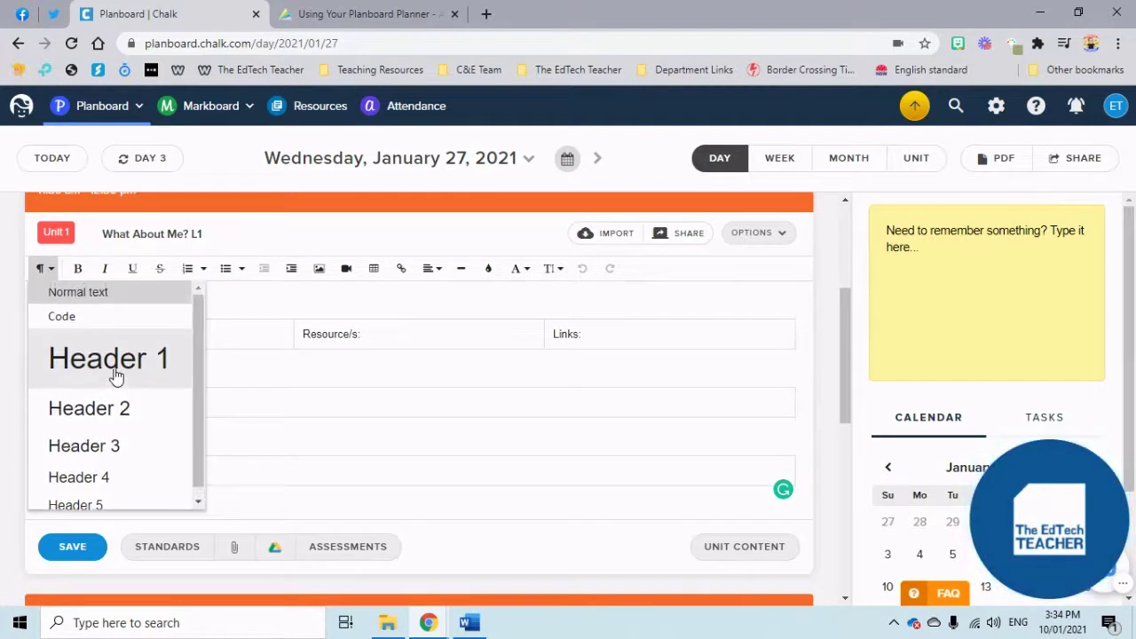
{"action": "left_click", "coordinate": [46, 272]}
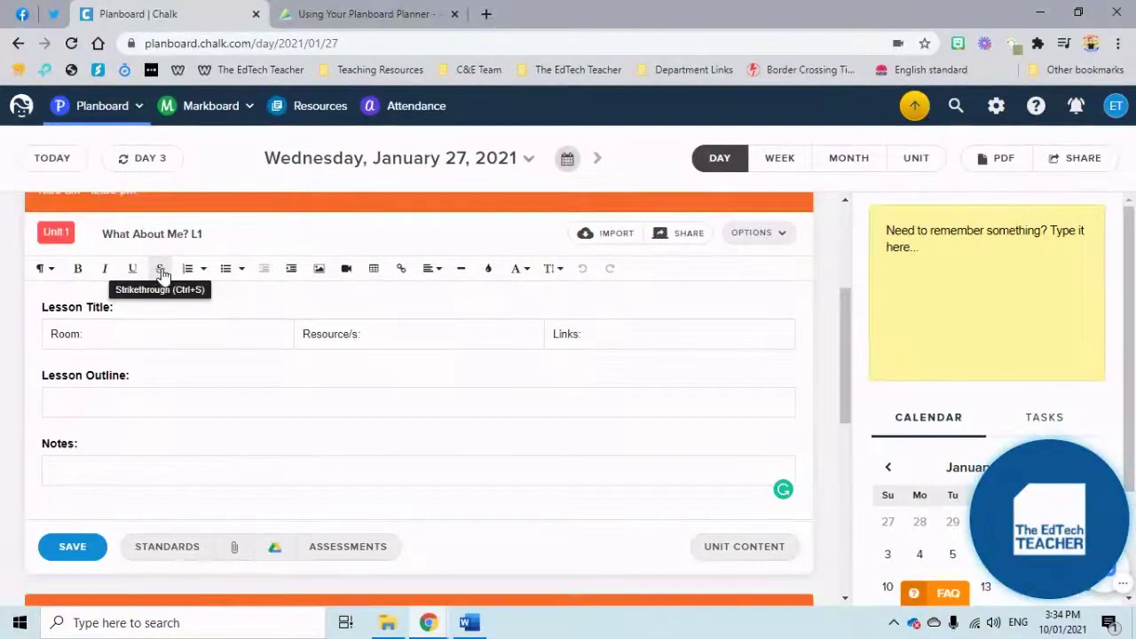
{"action": "left_click", "coordinate": [205, 269]}
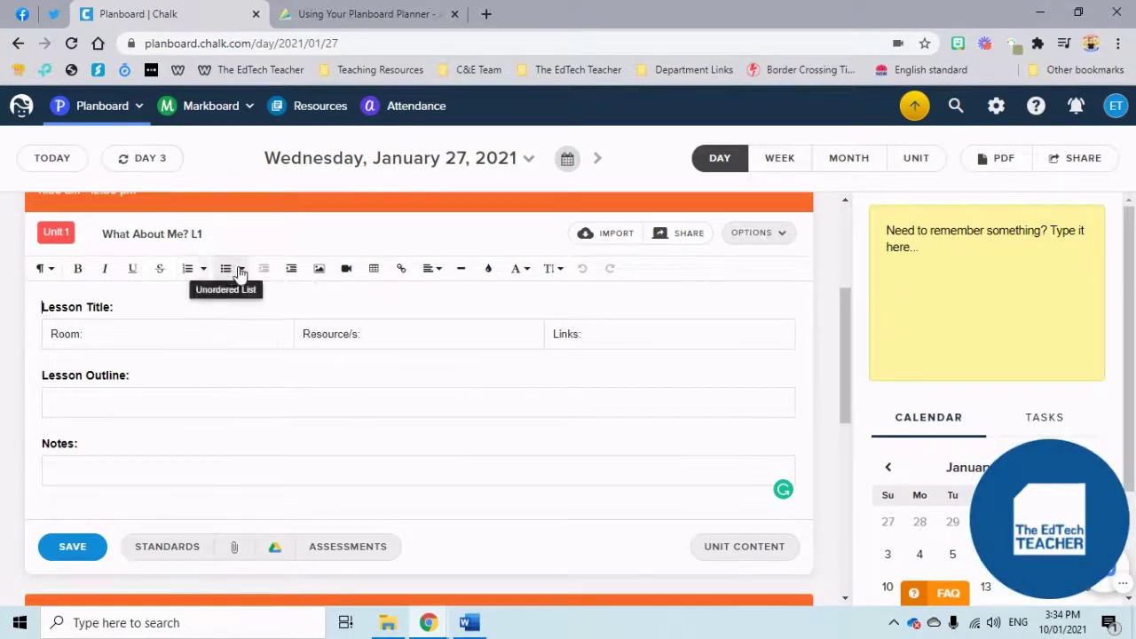
{"action": "left_click", "coordinate": [243, 270]}
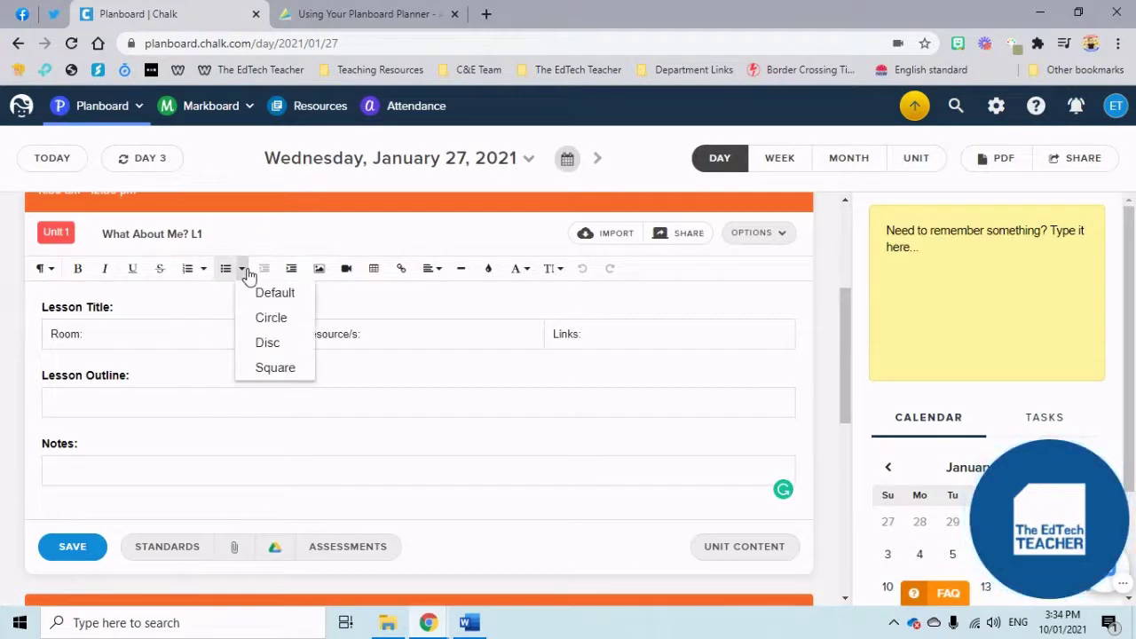
{"action": "left_click", "coordinate": [240, 272]}
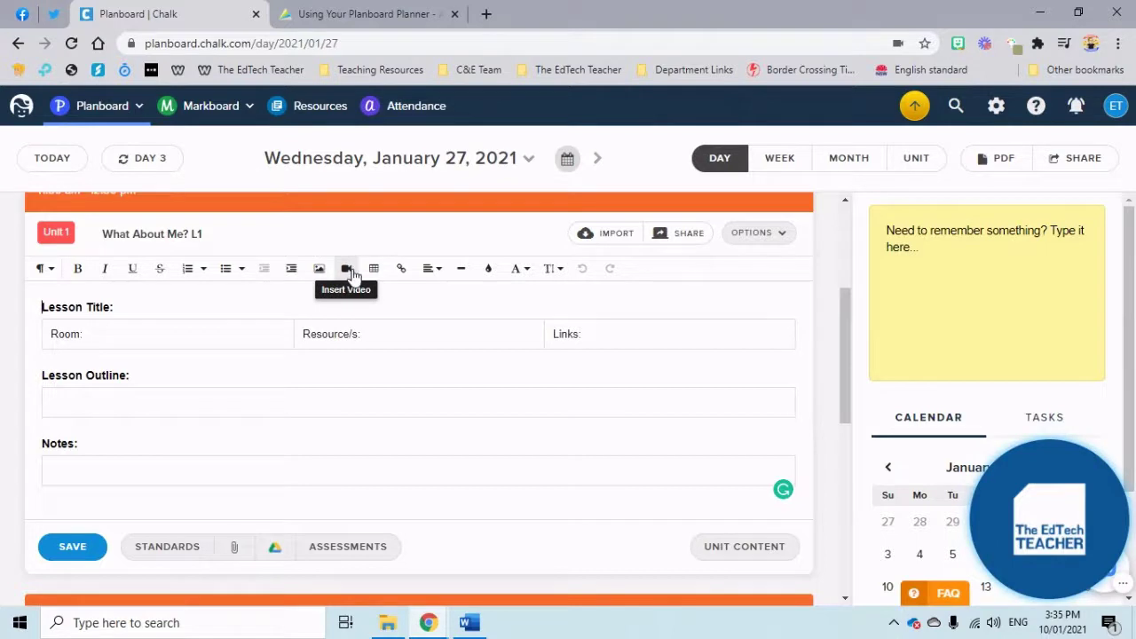
{"action": "left_click", "coordinate": [431, 272]}
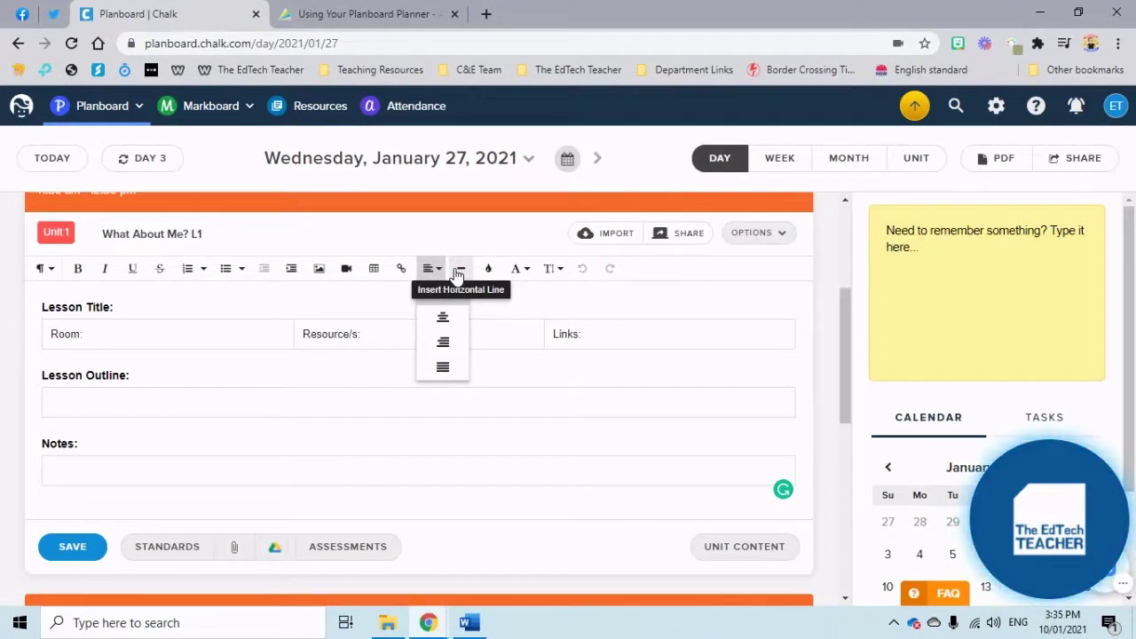
{"action": "left_click", "coordinate": [500, 295]}
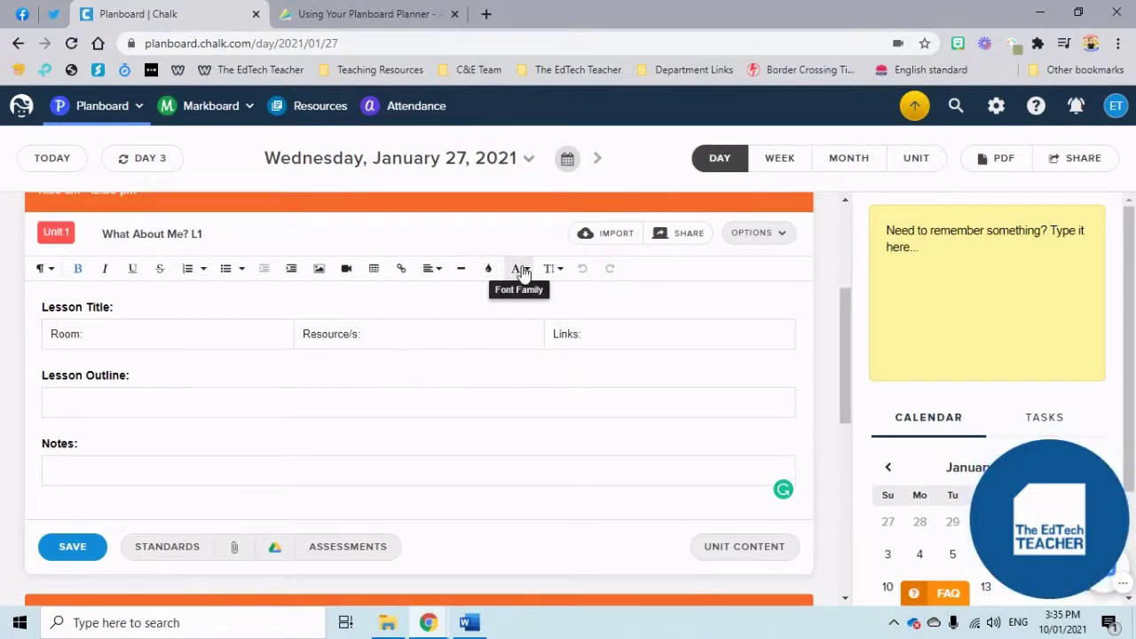
{"action": "left_click", "coordinate": [521, 271]}
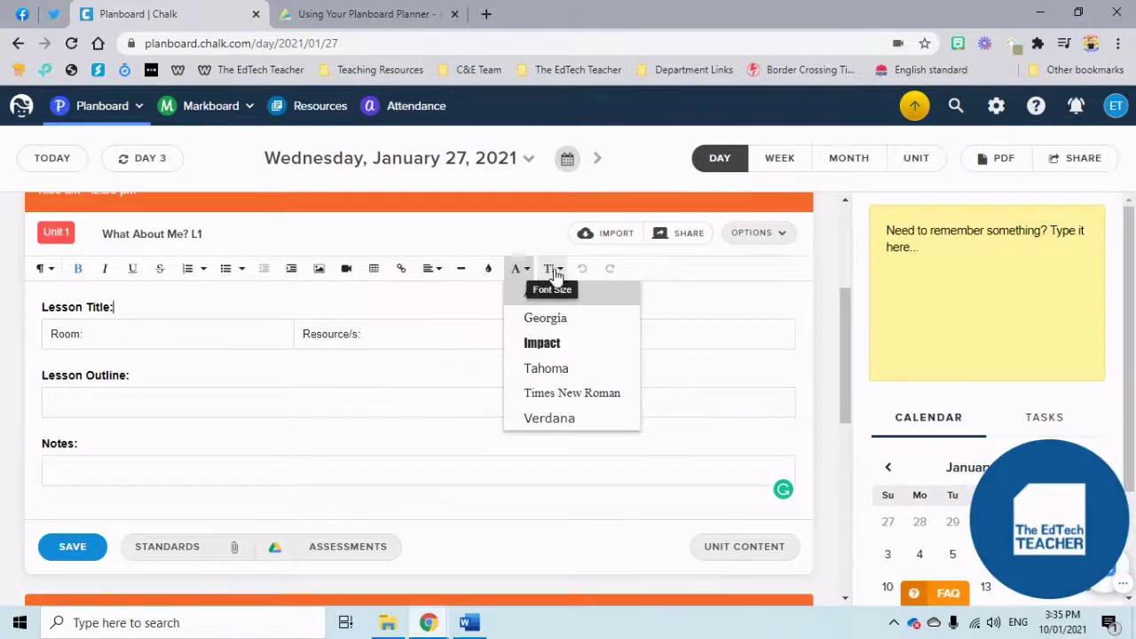
{"action": "left_click", "coordinate": [552, 269]}
{"action": "left_click", "coordinate": [556, 272]}
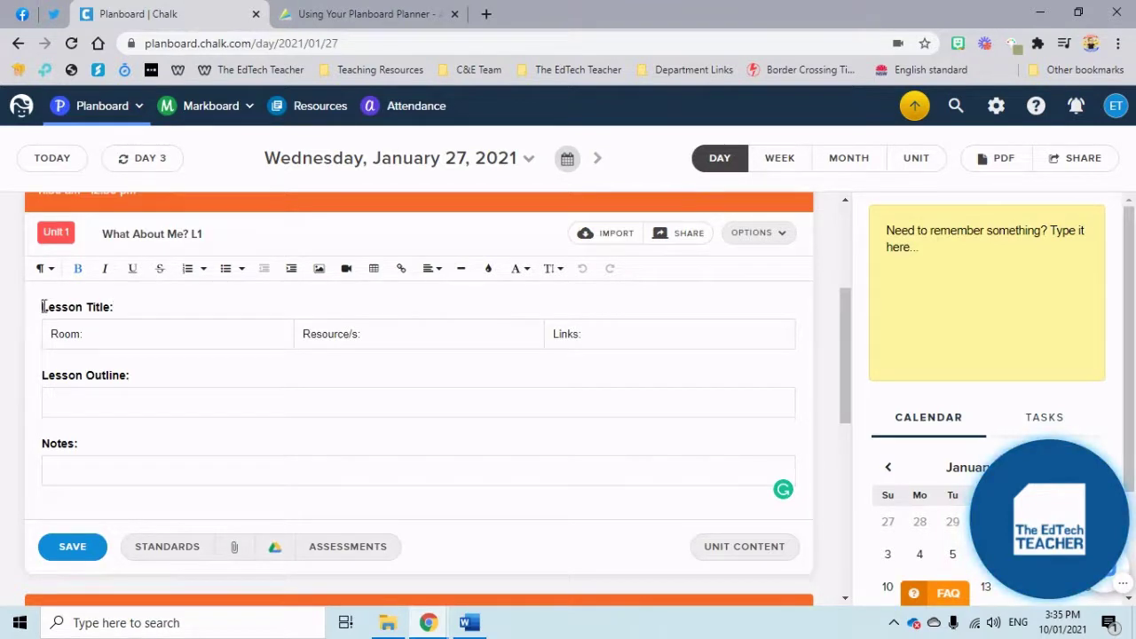
Delete the Lesson Title heading and the Room, Resource/s and Links table from the 9SCI1 lesson
{"action": "left_click_drag", "start_coordinate": [44, 306], "coordinate": [231, 317]}
{"action": "left_click_drag", "start_coordinate": [530, 317], "coordinate": [752, 332]}
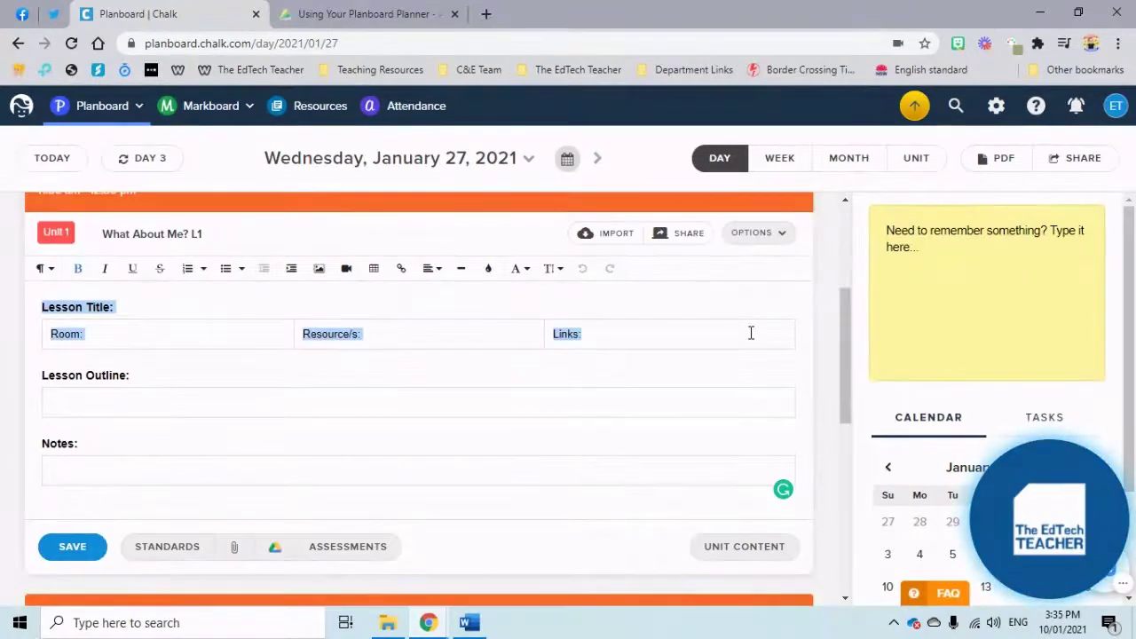
{"action": "key", "text": "BackSpace"}
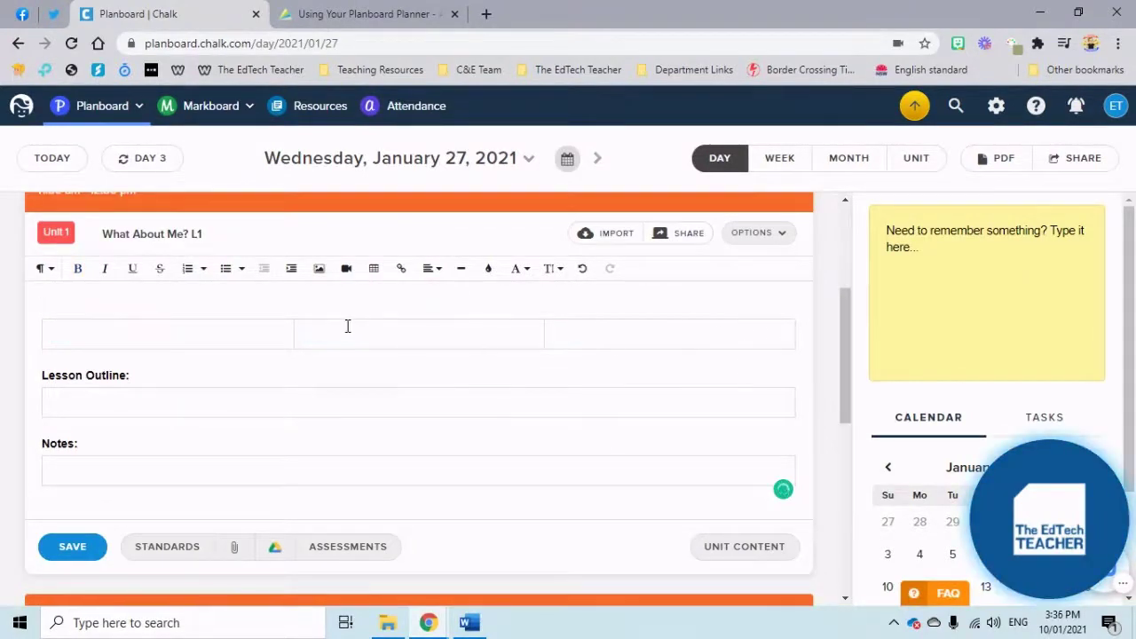
{"action": "left_click", "coordinate": [175, 335]}
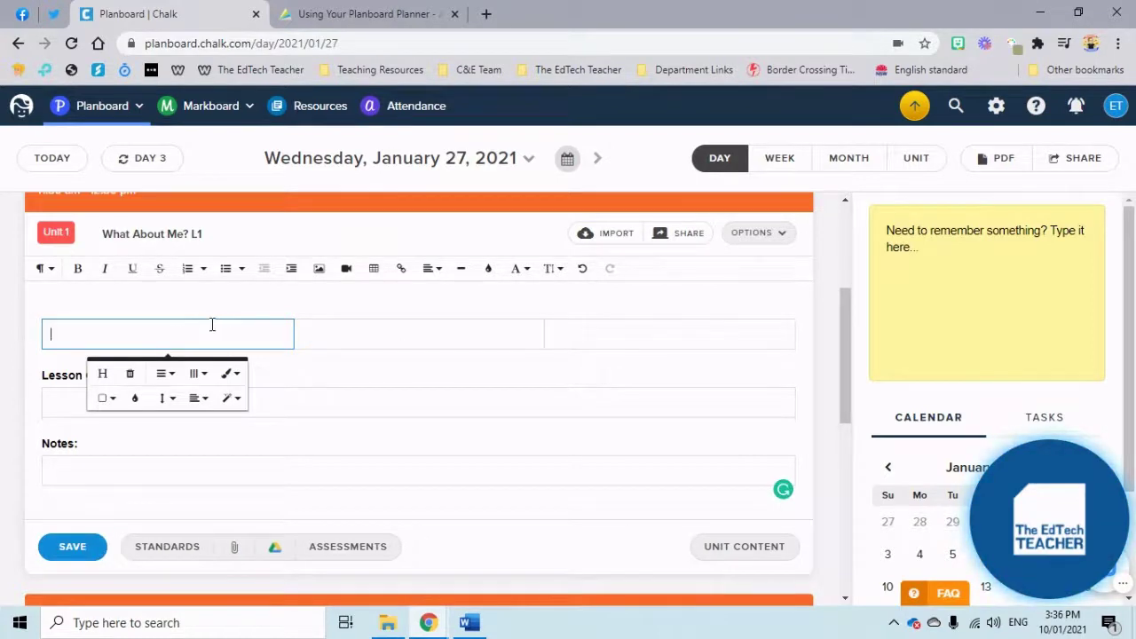
{"action": "left_click", "coordinate": [131, 377]}
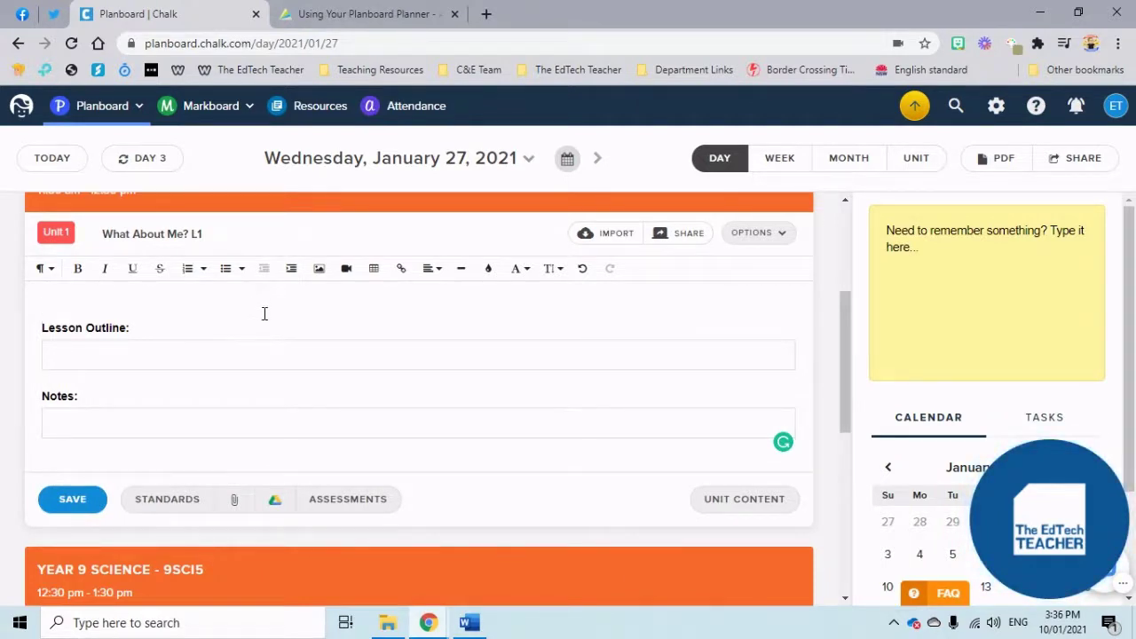
Insert the image "Copy of The (2)" from the Downloads folder above the Lesson Outline heading
{"action": "left_click", "coordinate": [319, 270]}
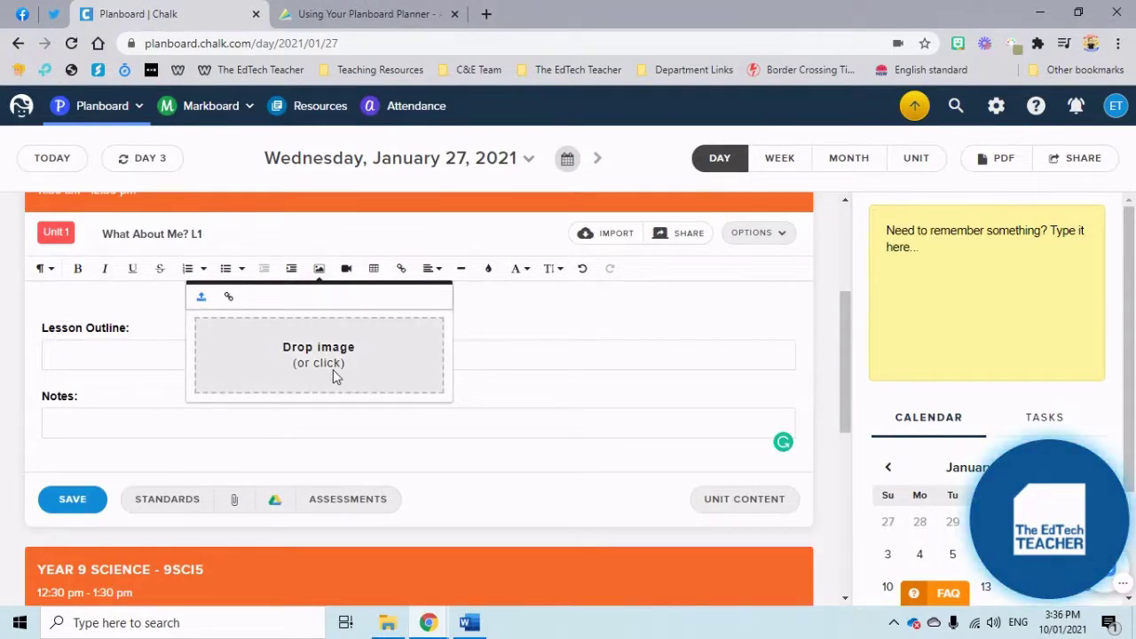
{"action": "left_click", "coordinate": [295, 356]}
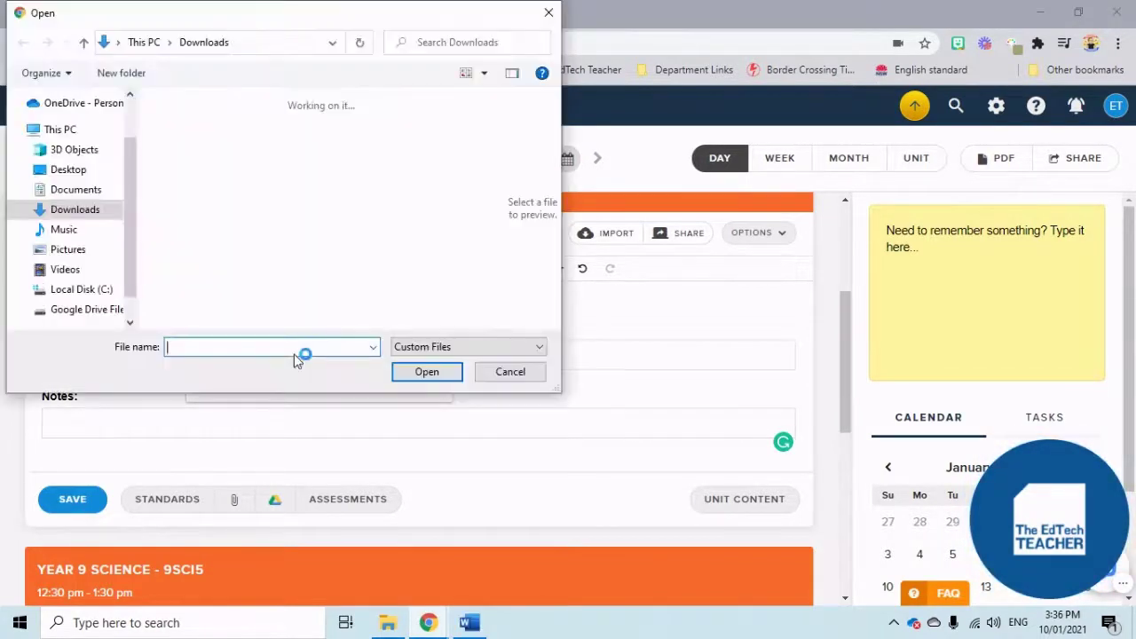
{"action": "left_click", "coordinate": [182, 149]}
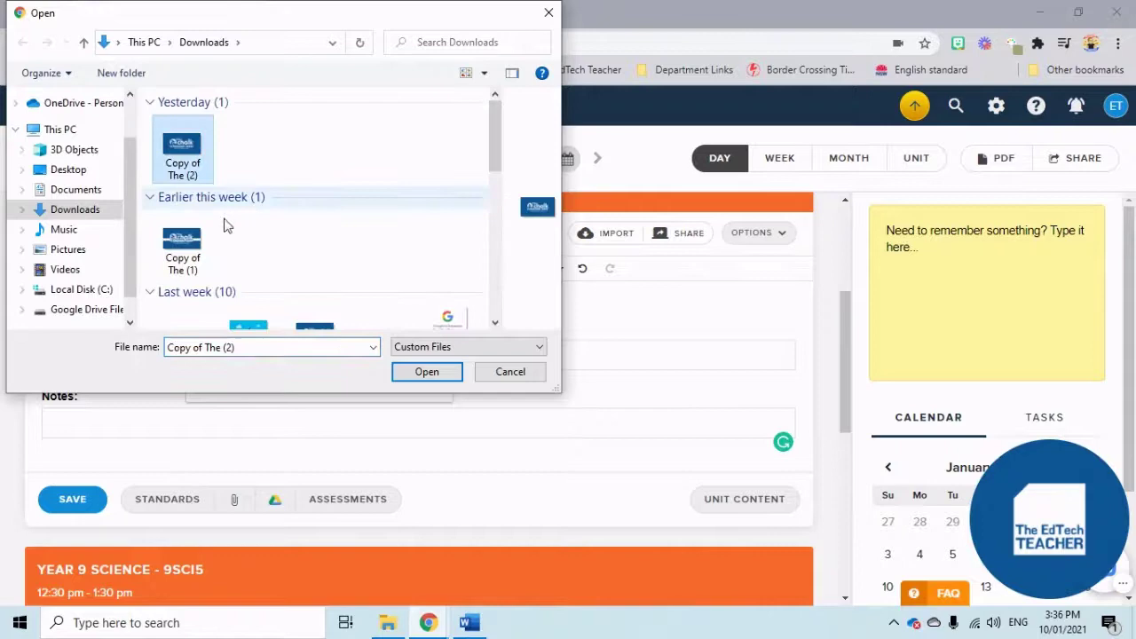
{"action": "left_click", "coordinate": [436, 370]}
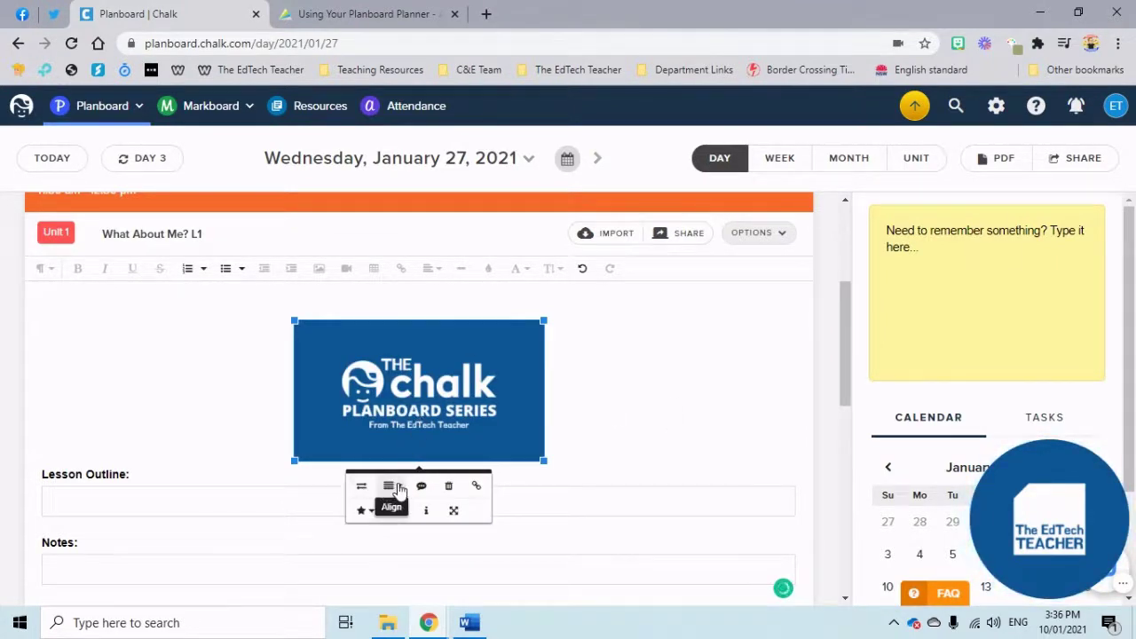
{"action": "left_click", "coordinate": [478, 487]}
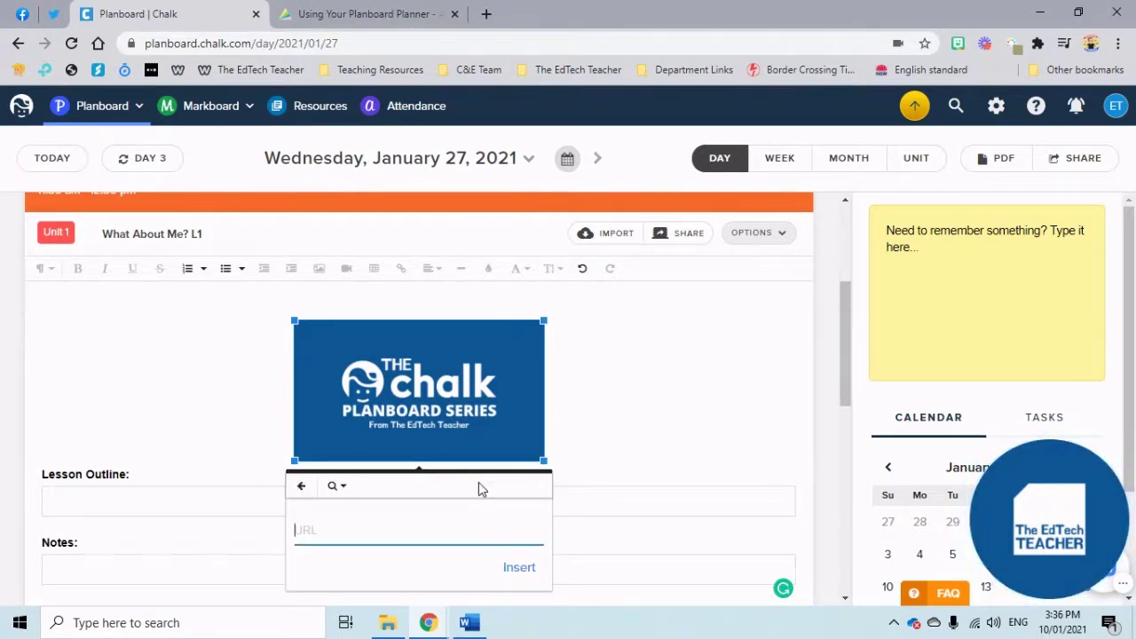
{"action": "type", "text": "www."}
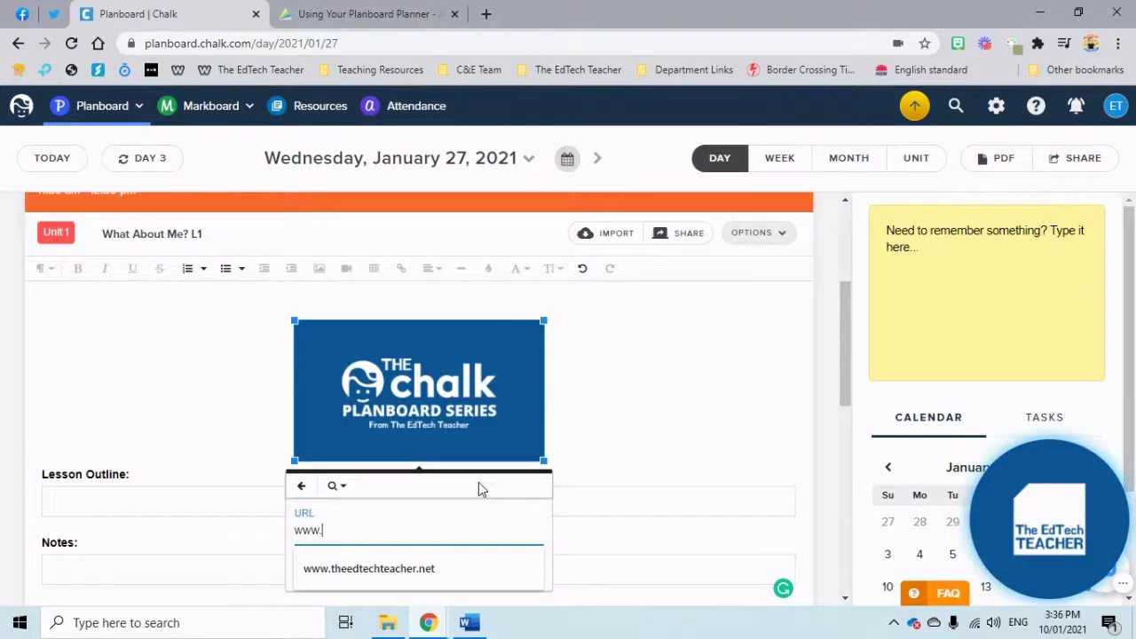
{"action": "left_click", "coordinate": [432, 557]}
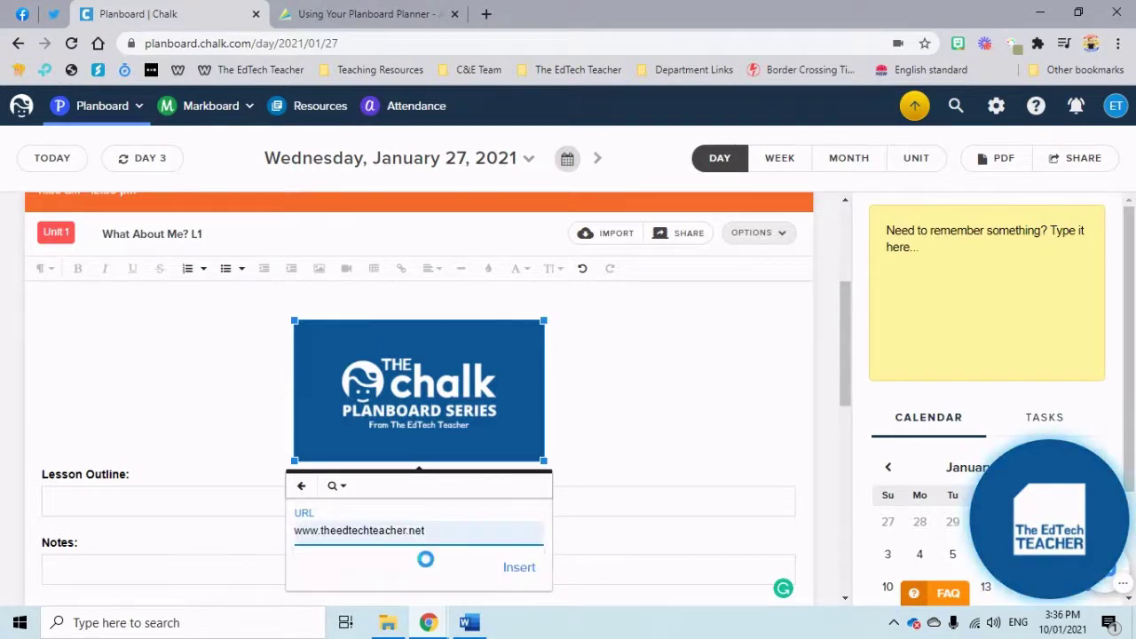
{"action": "left_click", "coordinate": [521, 570]}
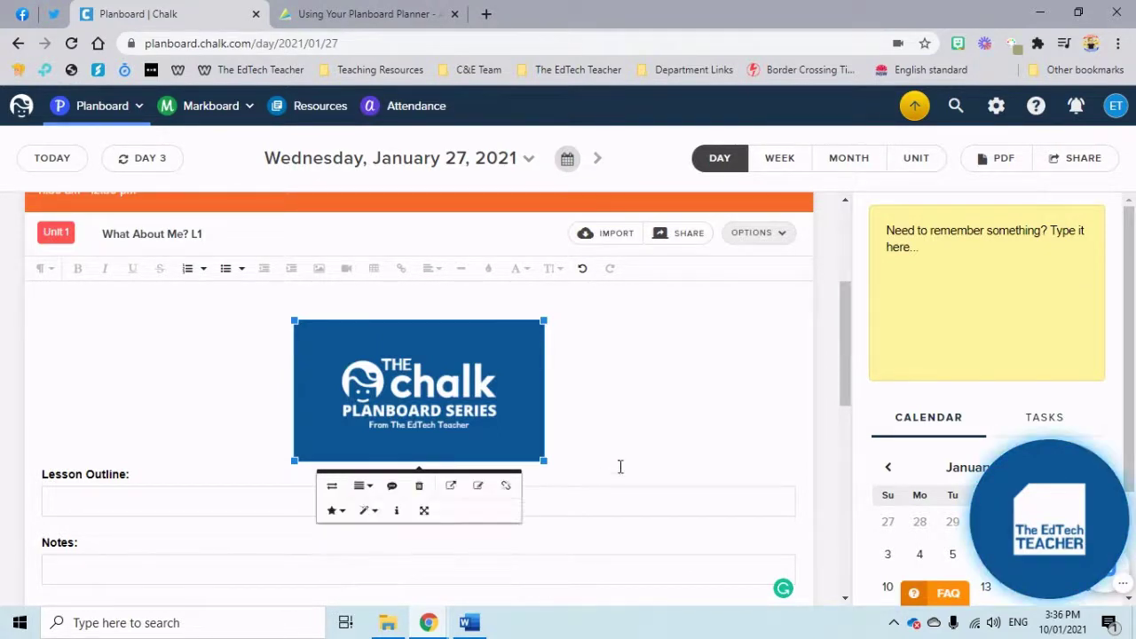
{"action": "left_click", "coordinate": [632, 456]}
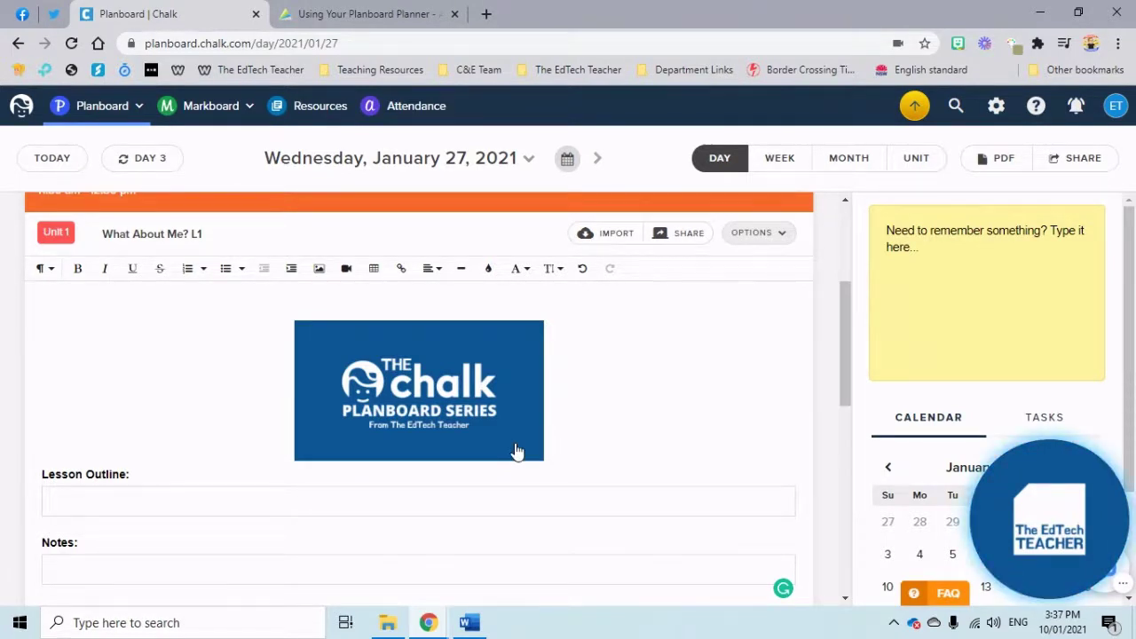
Start inserting a video by URL in the lesson, and open The EdTech Teacher channel on YouTube in a new browser tab
{"action": "left_click", "coordinate": [346, 269]}
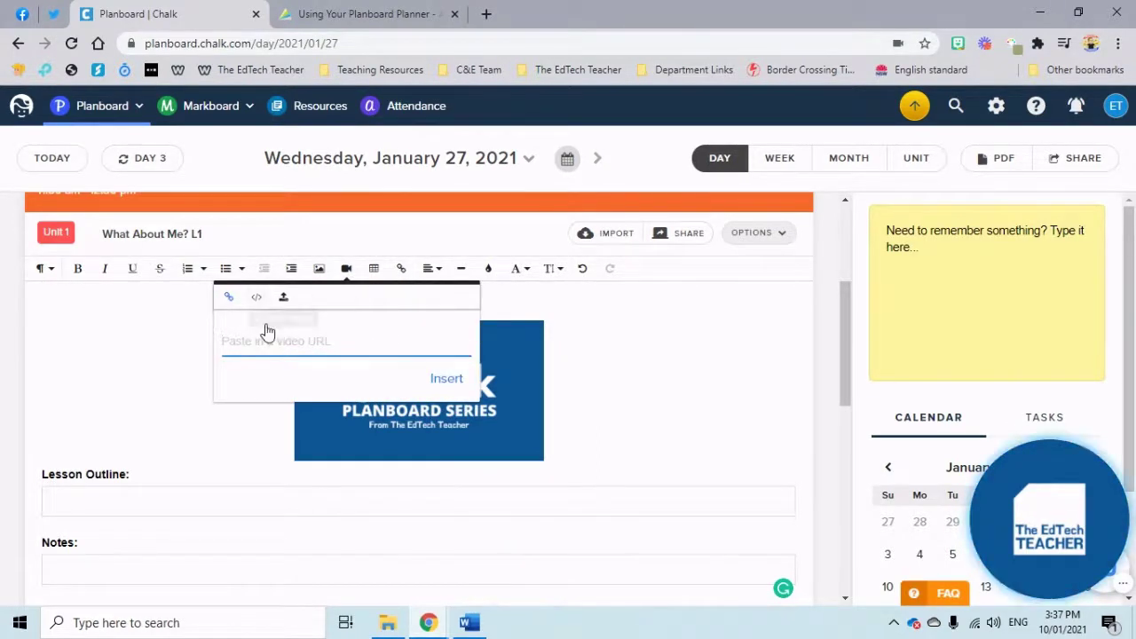
{"action": "left_click", "coordinate": [487, 14]}
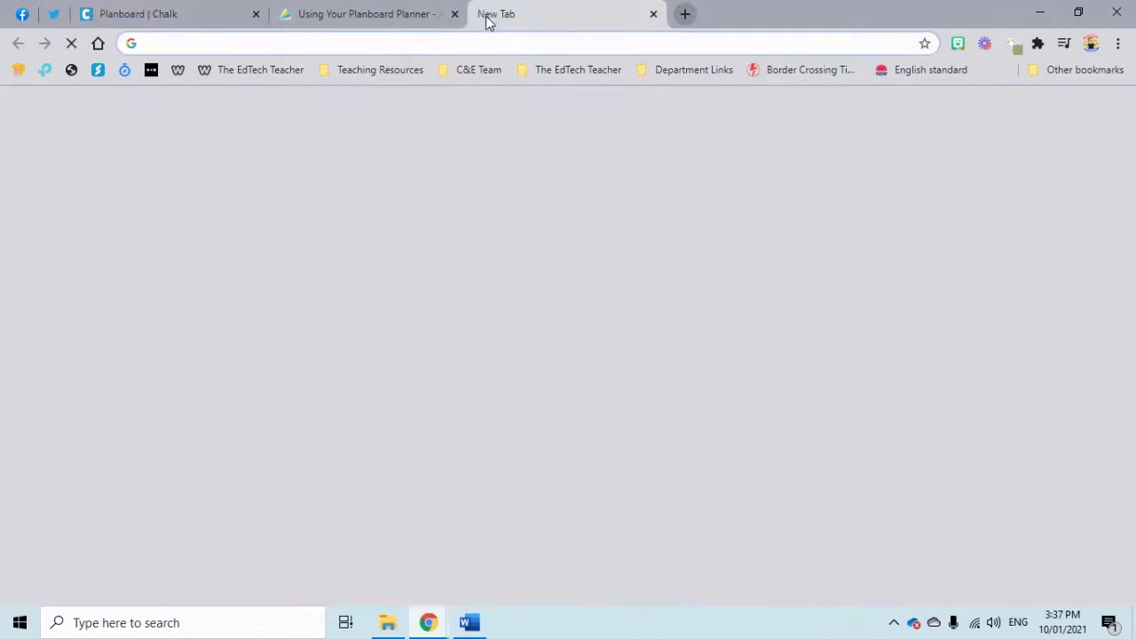
{"action": "type", "text": "you"}
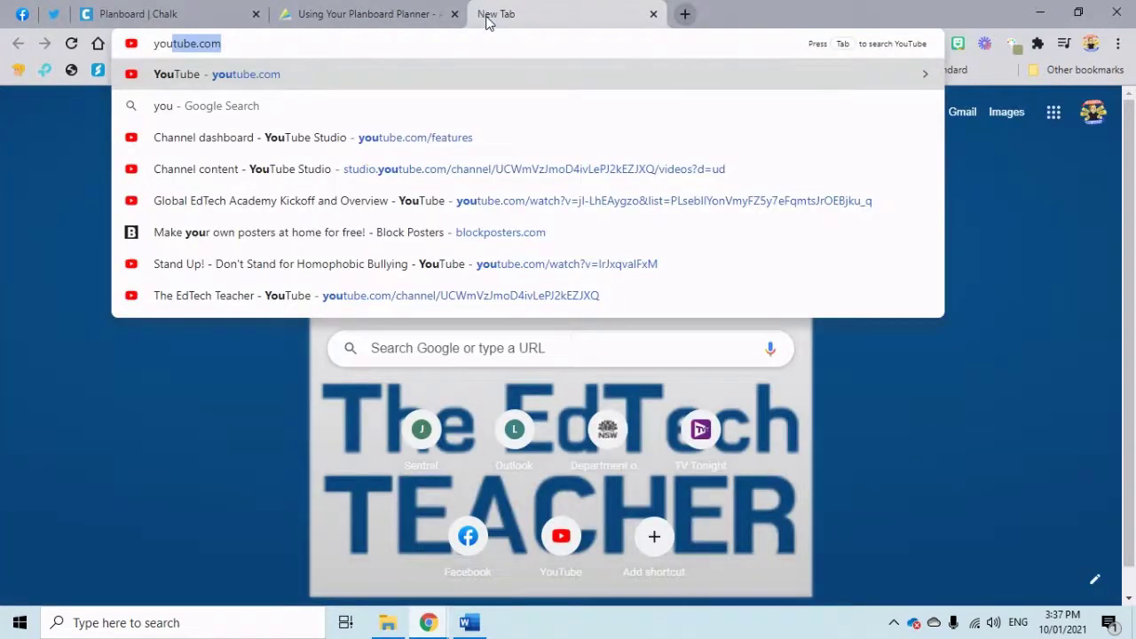
{"action": "key", "text": "Return"}
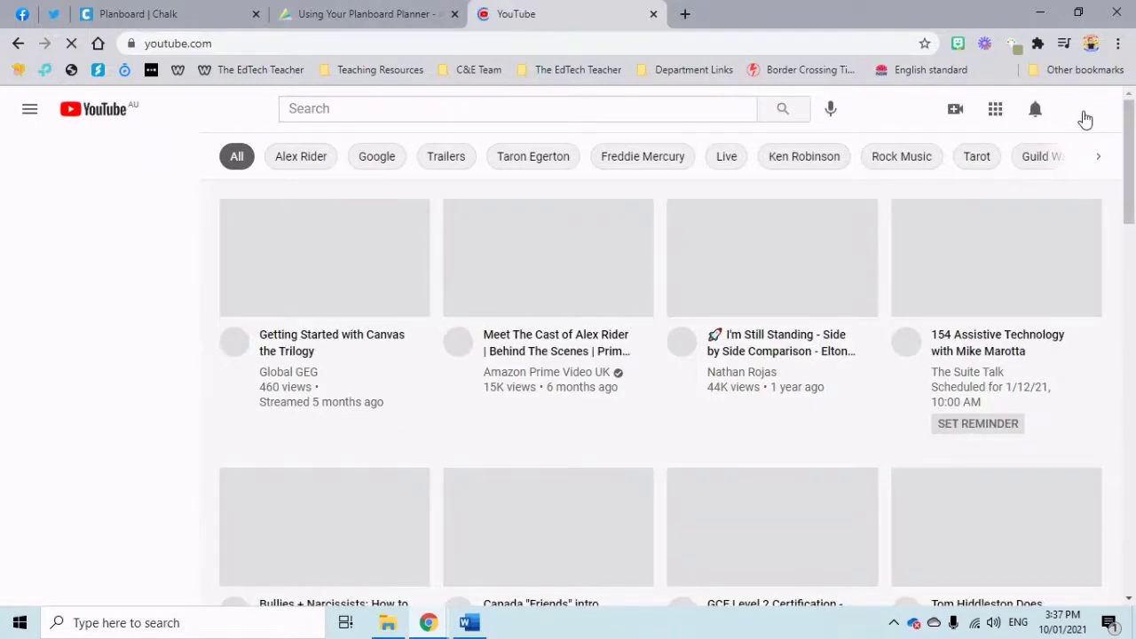
{"action": "left_click", "coordinate": [1085, 119]}
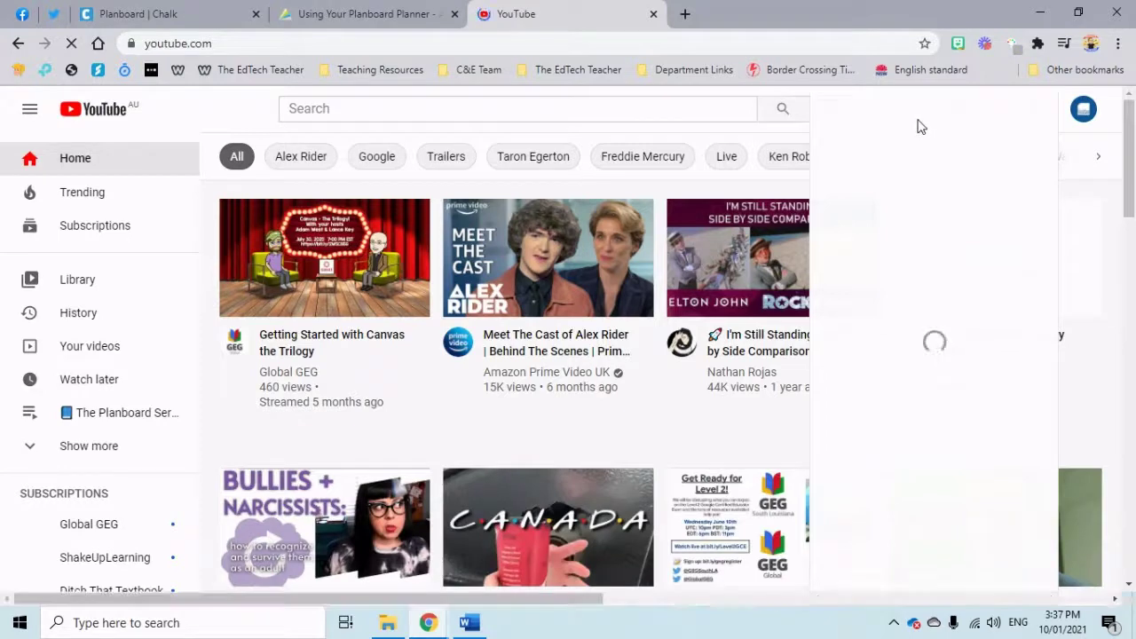
{"action": "left_click", "coordinate": [902, 183]}
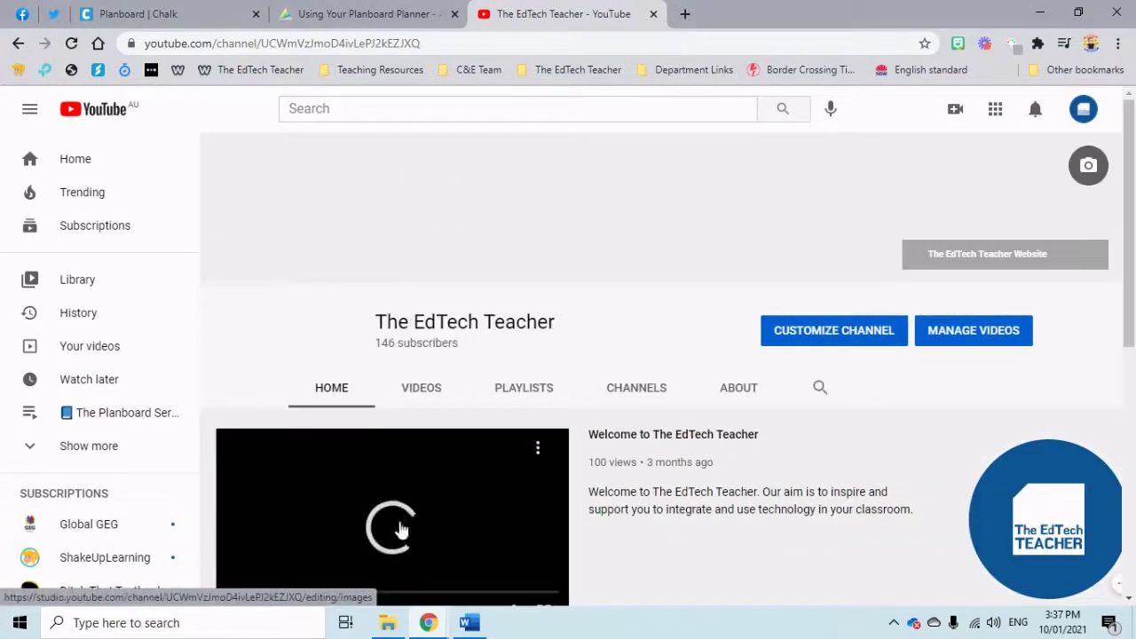
Copy the share link of the "Welcome to The EdTech Teacher" channel video
{"action": "left_click", "coordinate": [240, 445]}
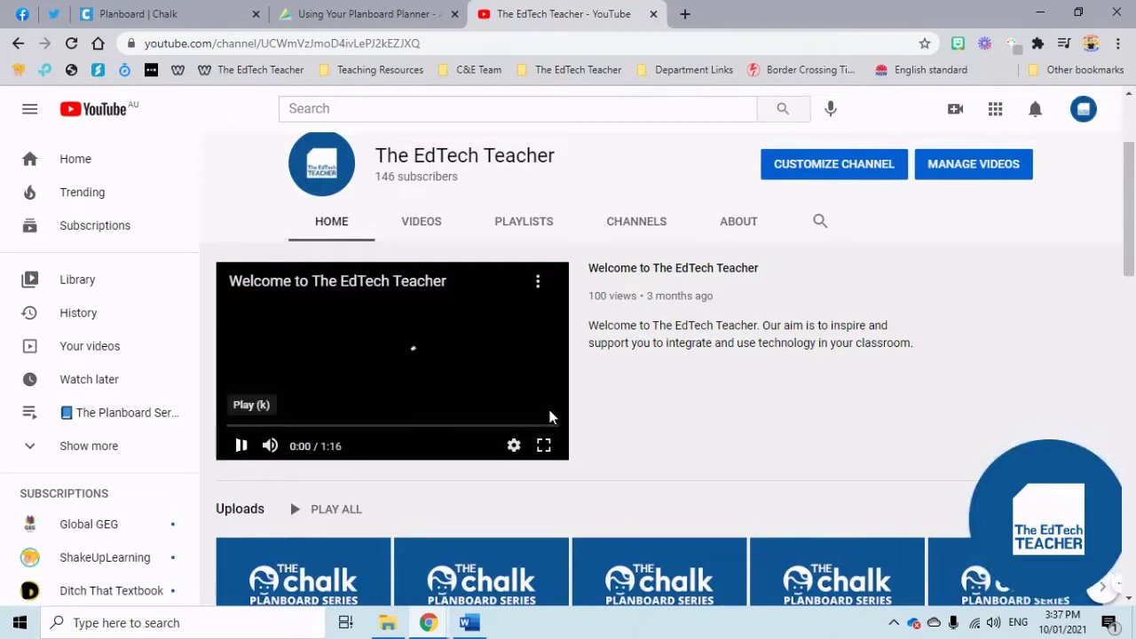
{"action": "left_click", "coordinate": [539, 284]}
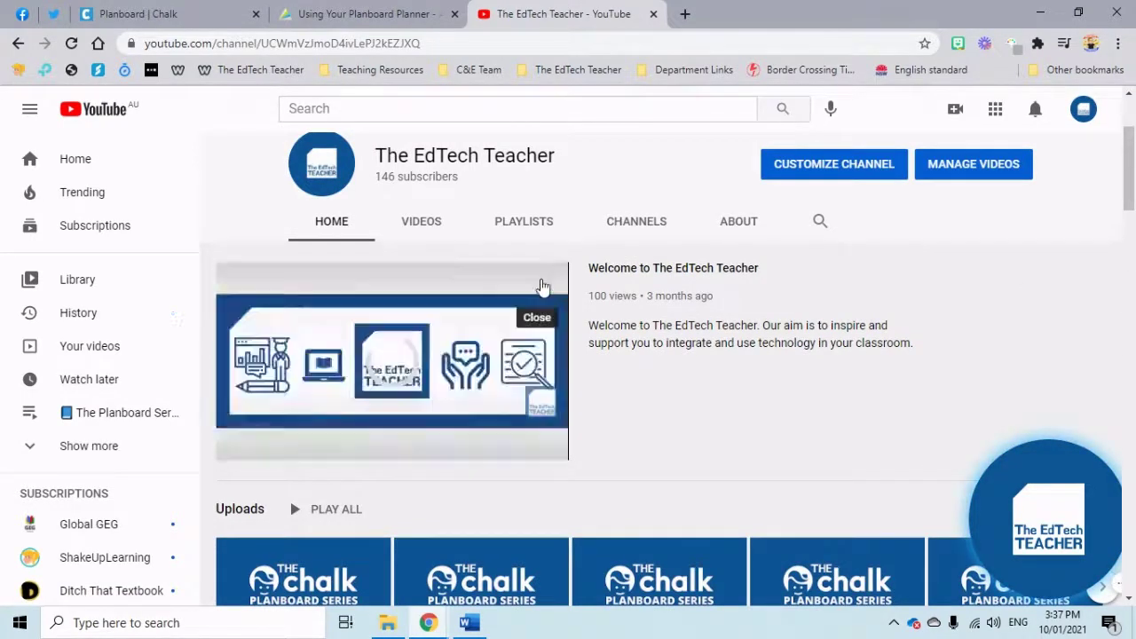
{"action": "left_click", "coordinate": [417, 347]}
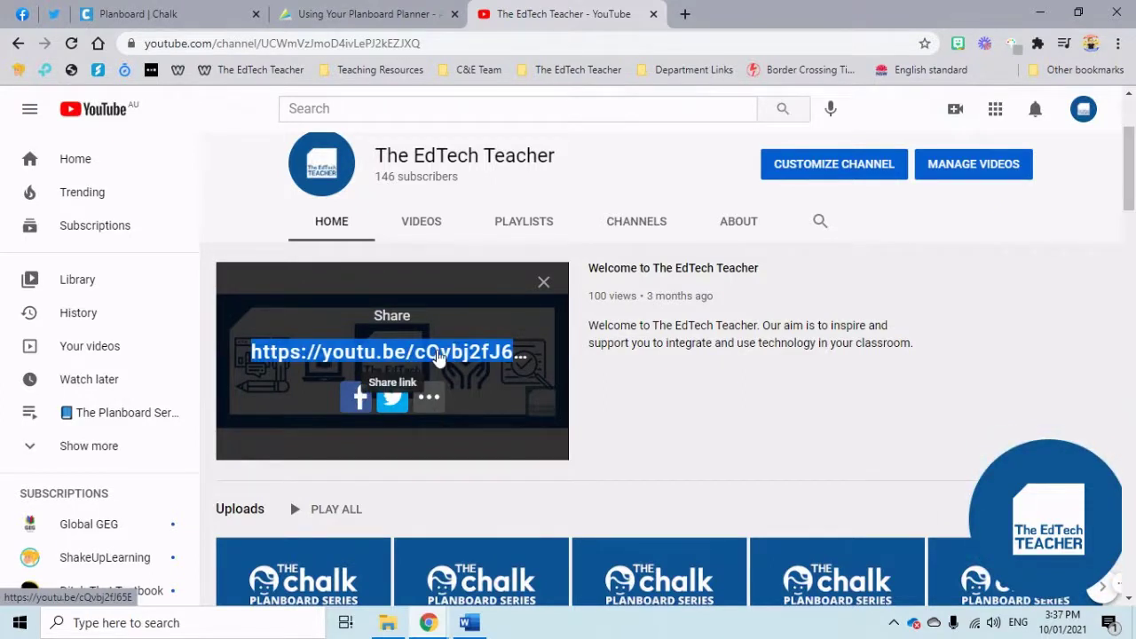
{"action": "left_click", "coordinate": [182, 12]}
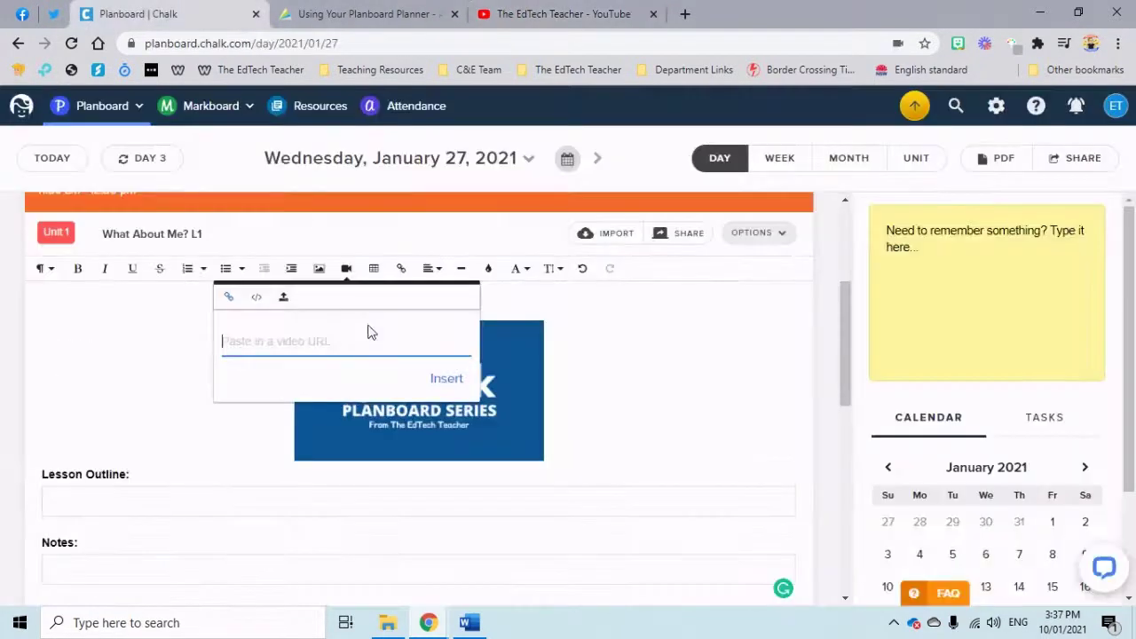
{"action": "key", "text": "ctrl+v"}
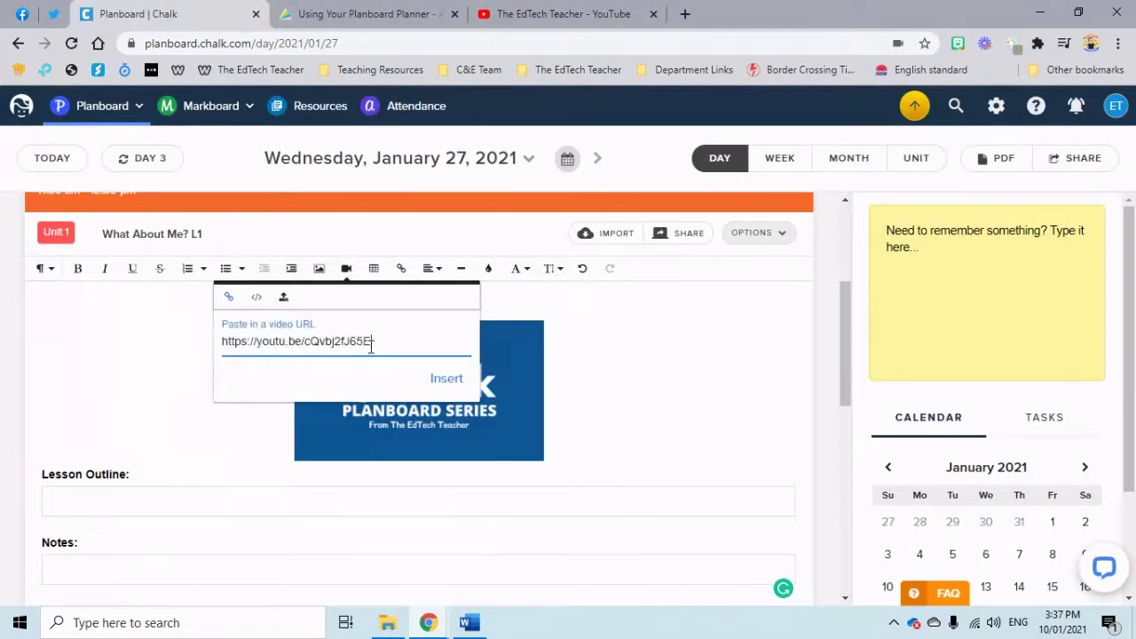
{"action": "left_click", "coordinate": [444, 380]}
{"action": "scroll", "coordinate": [491, 412], "scroll_direction": "down", "scroll_amount": 2}
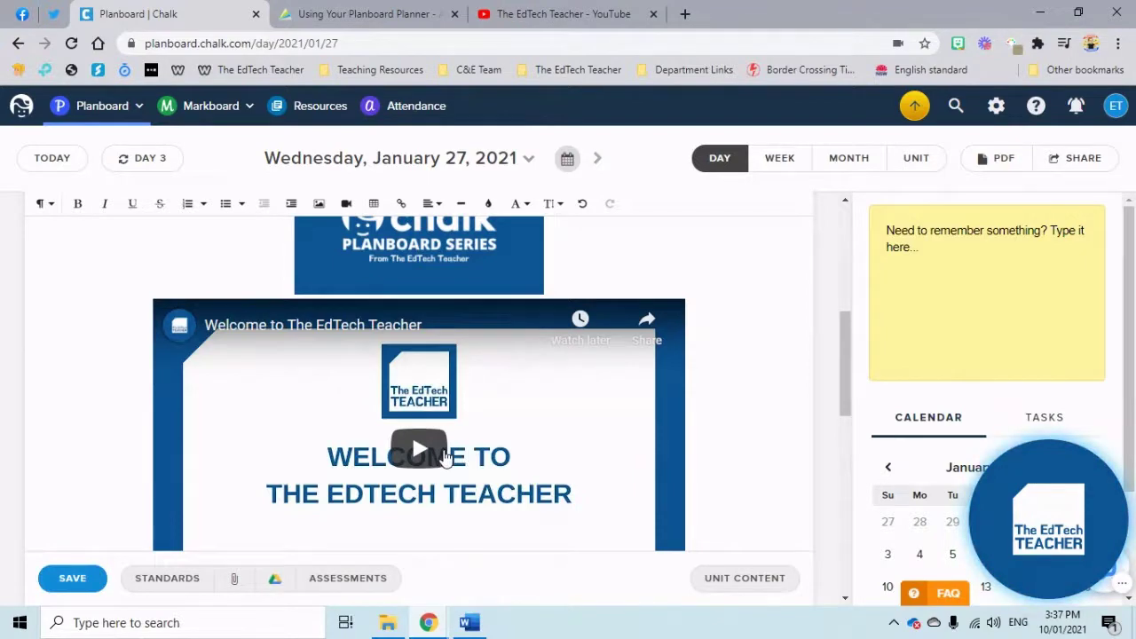
{"action": "scroll", "coordinate": [469, 431], "scroll_direction": "down", "scroll_amount": 3}
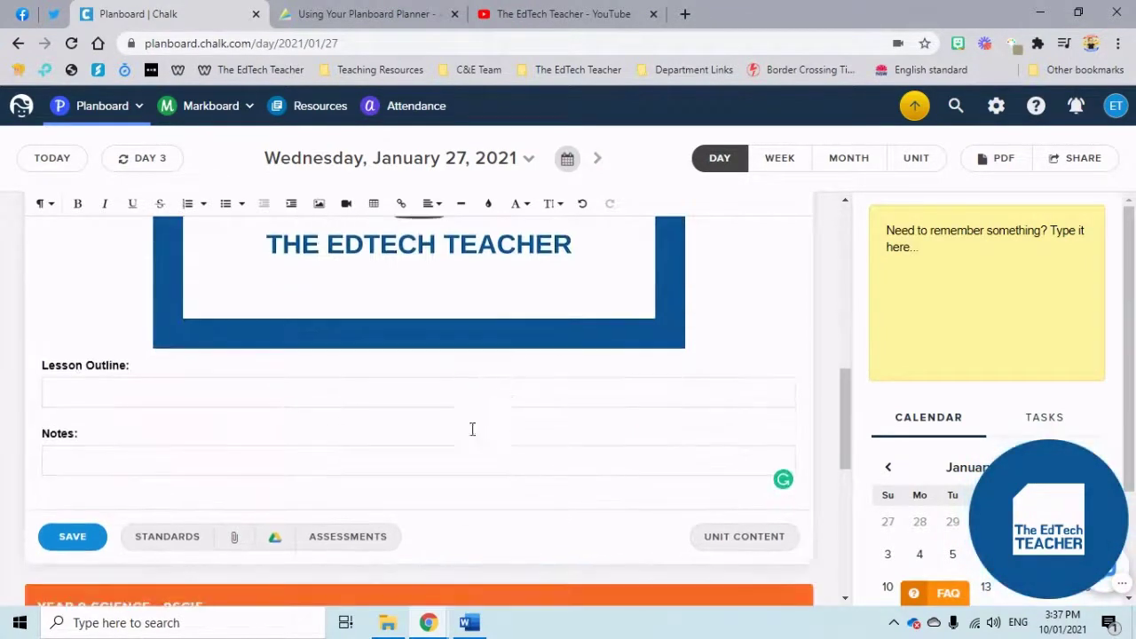
{"action": "scroll", "coordinate": [515, 401], "scroll_direction": "up", "scroll_amount": 2}
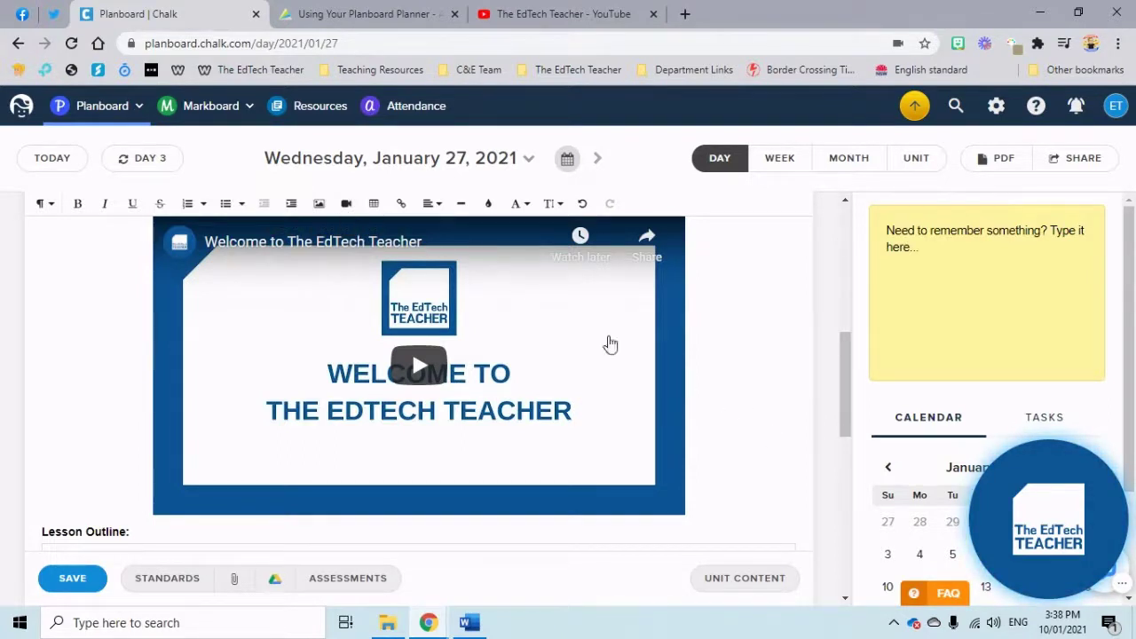
{"action": "left_click", "coordinate": [400, 203]}
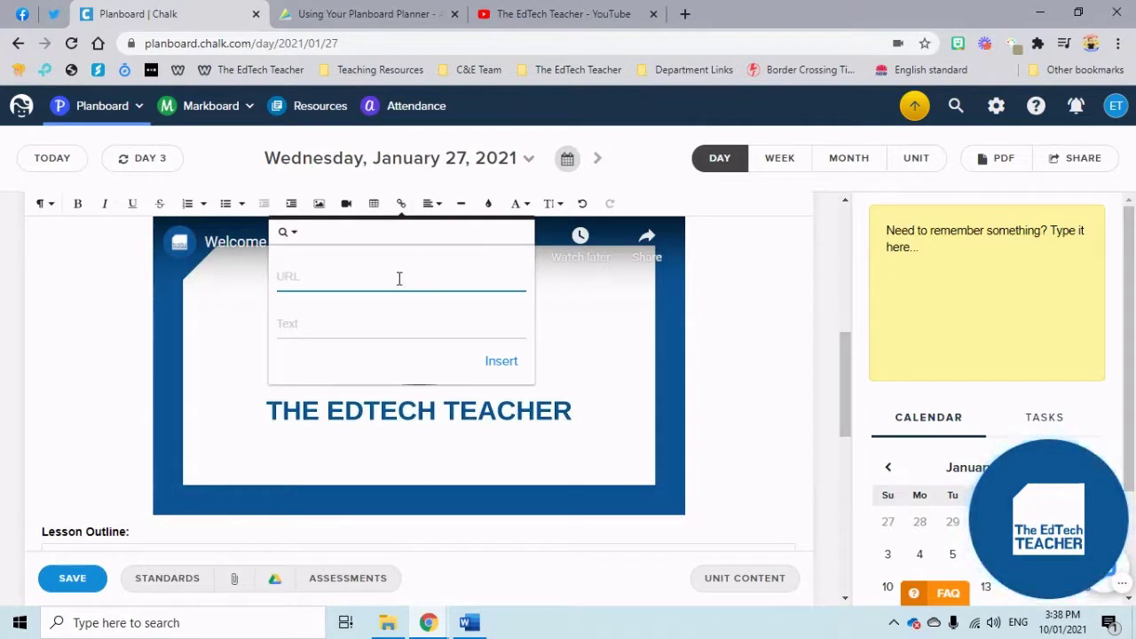
{"action": "type", "text": "ww"}
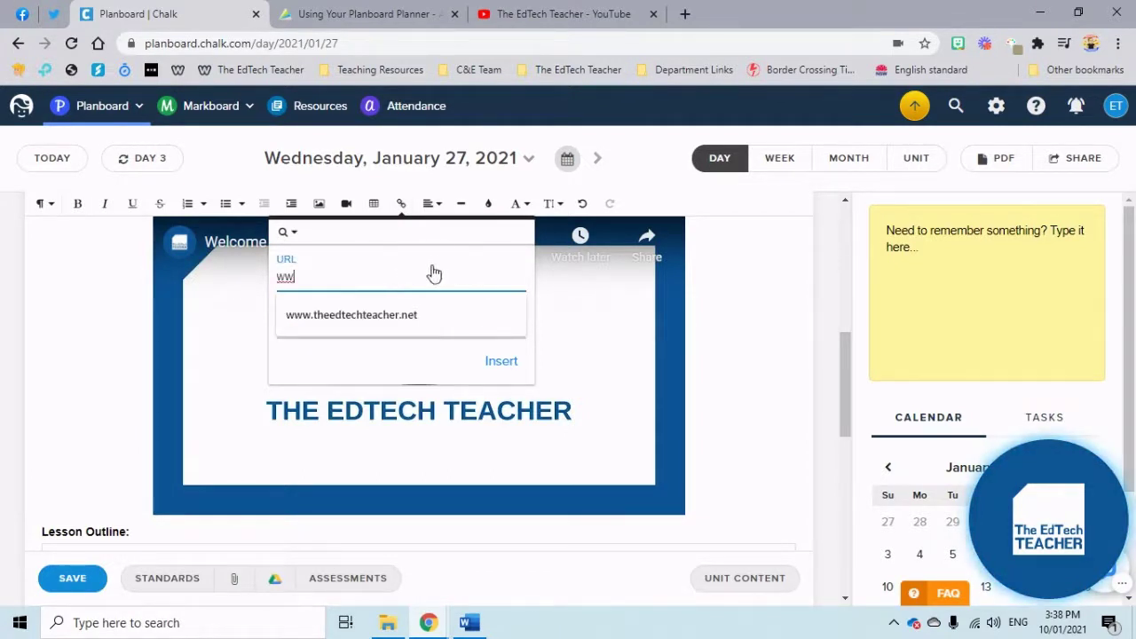
{"action": "left_click", "coordinate": [406, 315]}
{"action": "left_click", "coordinate": [390, 332]}
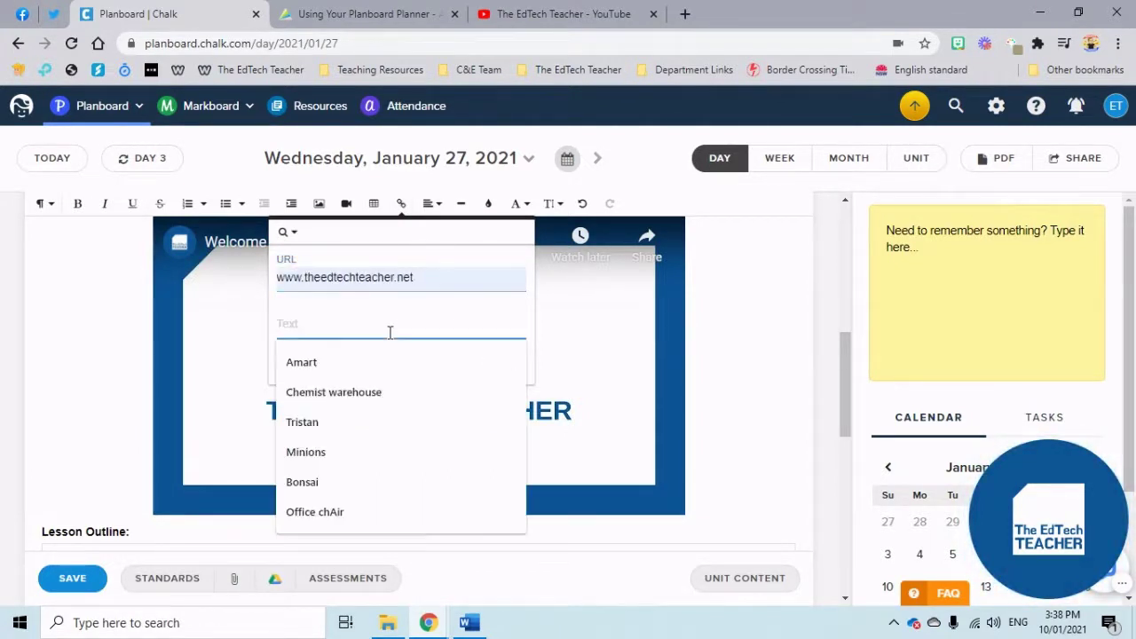
{"action": "type", "text": "The Ed"}
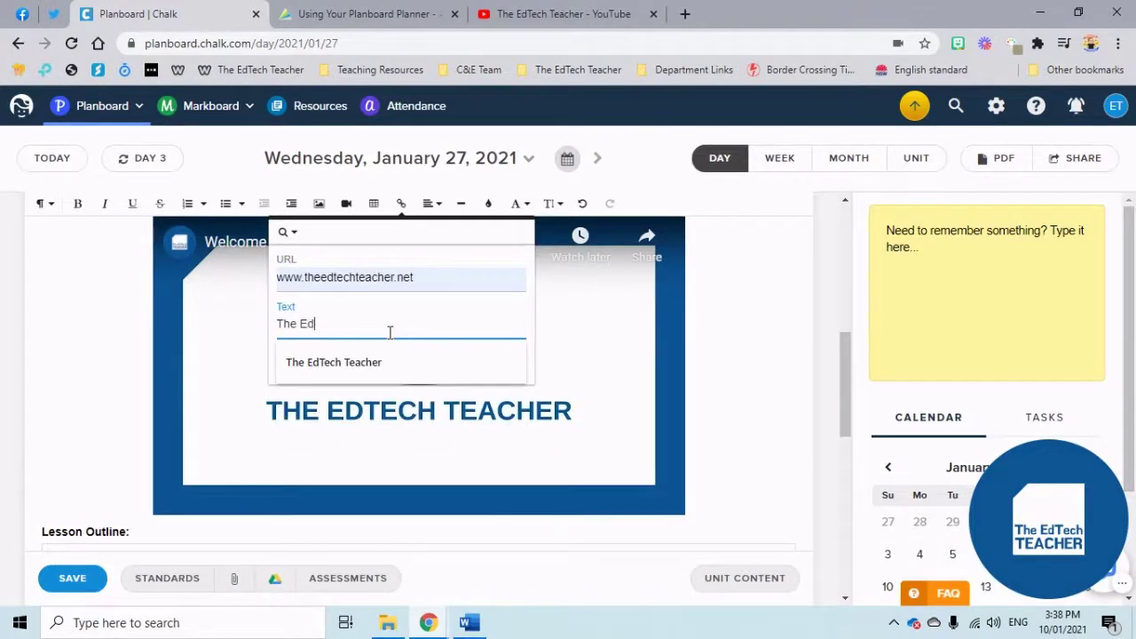
{"action": "left_click", "coordinate": [376, 361]}
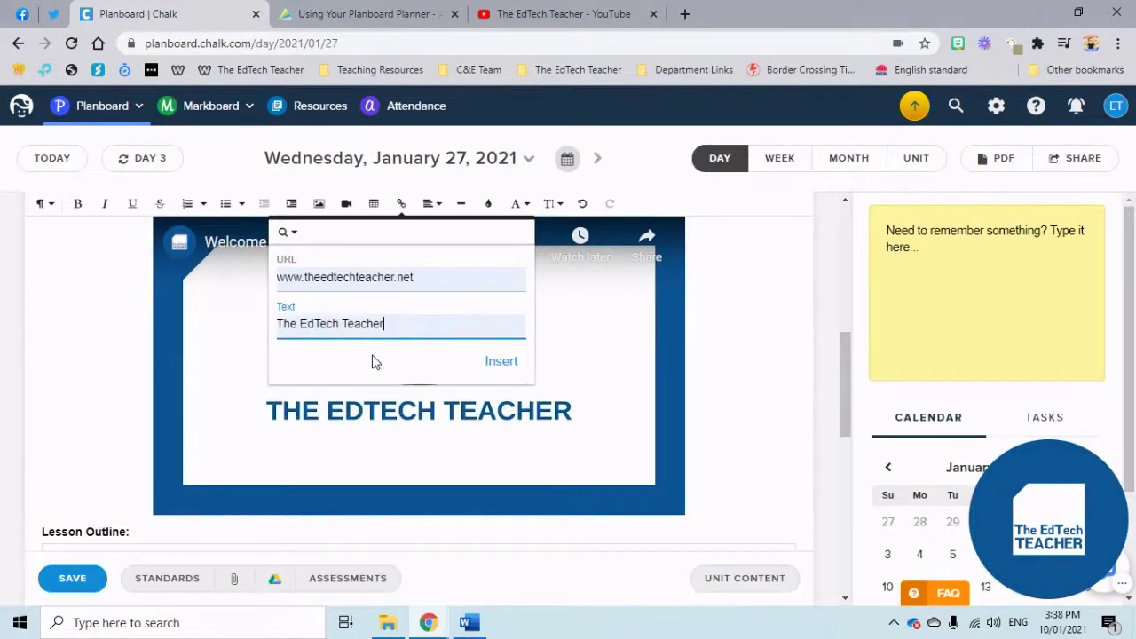
{"action": "left_click", "coordinate": [500, 364]}
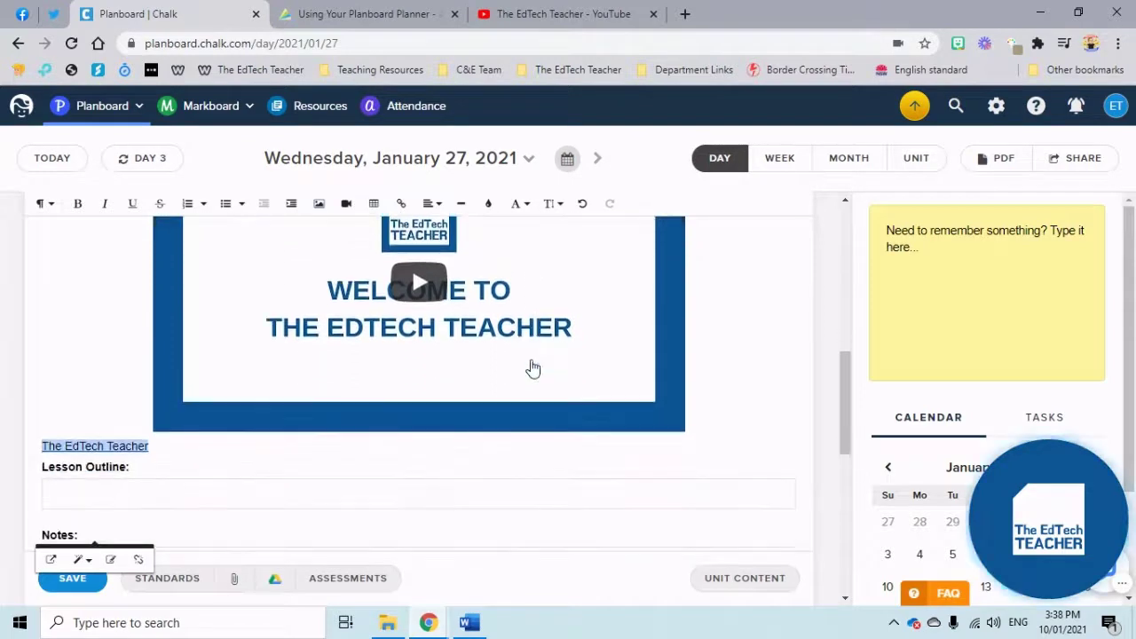
{"action": "left_click", "coordinate": [189, 450]}
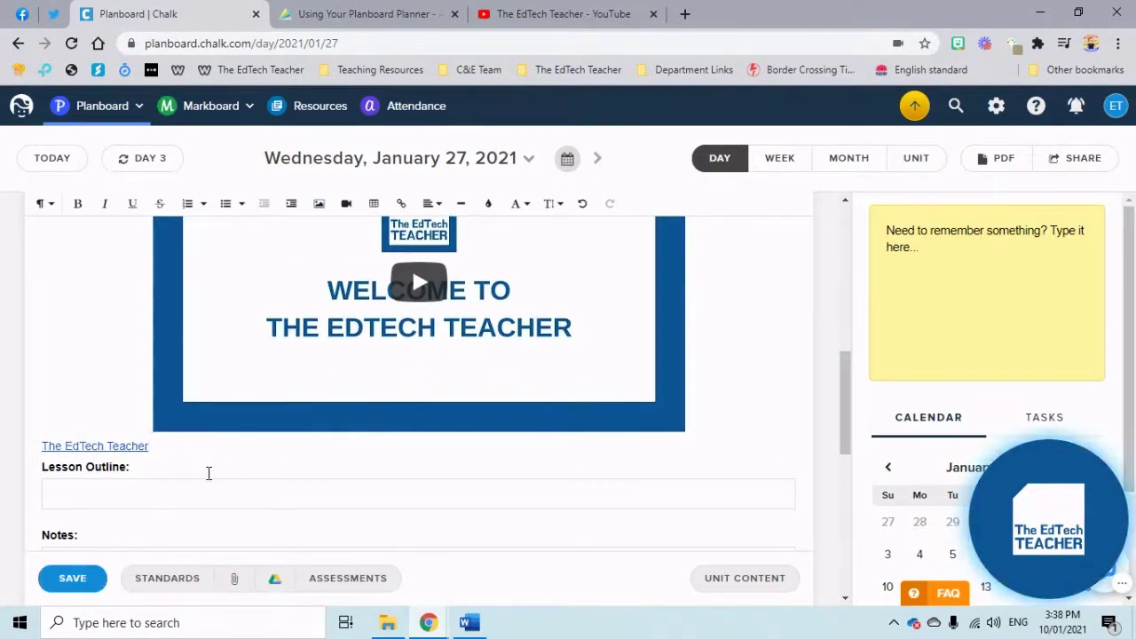
Add the text "This is red" in a red text colour after the The EdTech Teacher link
{"action": "scroll", "coordinate": [252, 453], "scroll_direction": "up", "scroll_amount": 1}
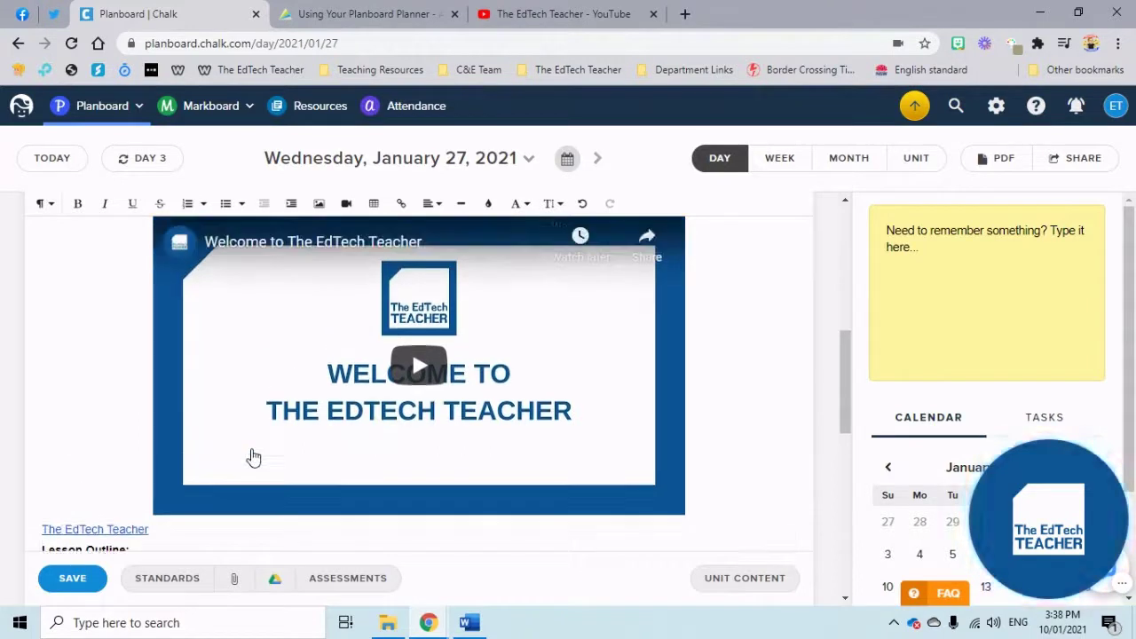
{"action": "left_click", "coordinate": [489, 204]}
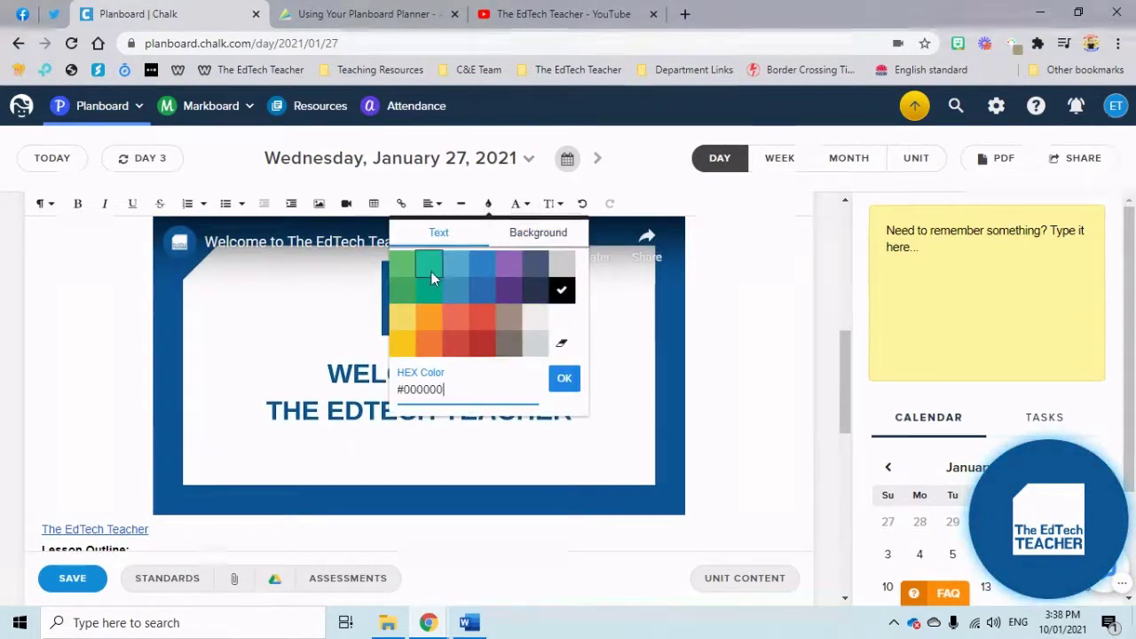
{"action": "left_click", "coordinate": [482, 342]}
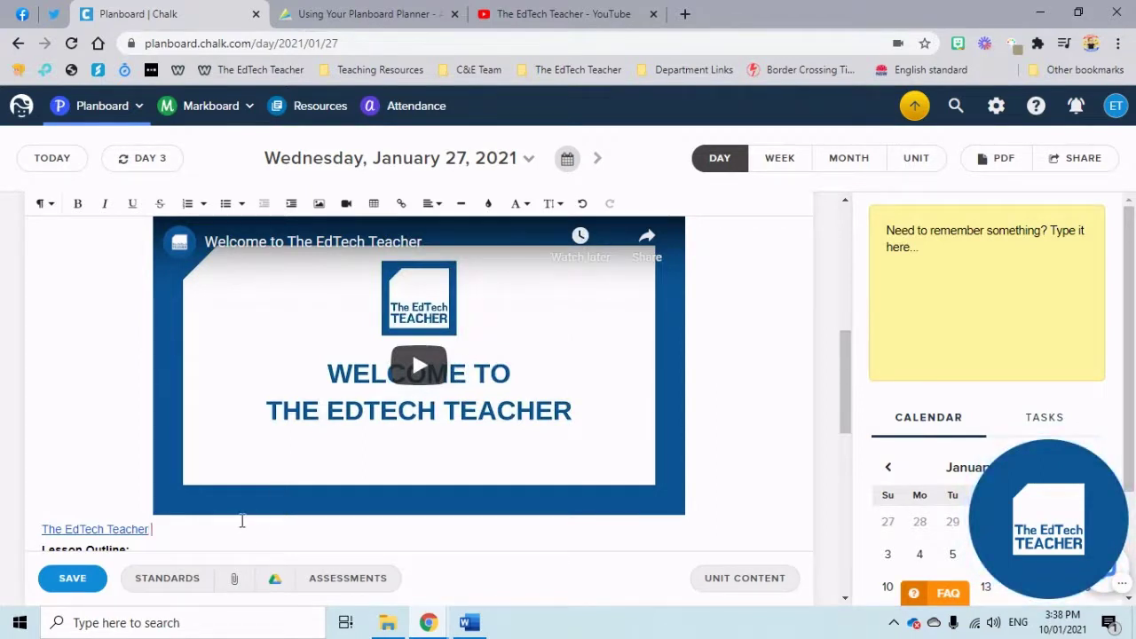
{"action": "type", "text": "red"}
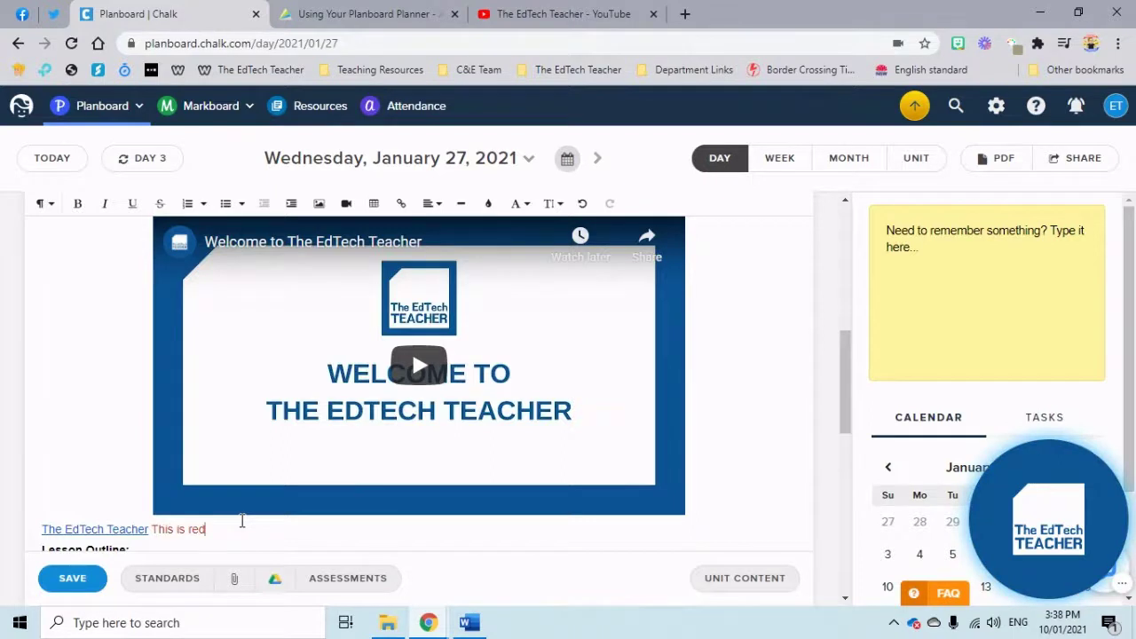
Try to apply a purple background colour in the lesson body, after the red text and above the image
{"action": "left_click", "coordinate": [488, 203]}
{"action": "left_click", "coordinate": [544, 235]}
{"action": "left_click", "coordinate": [502, 264]}
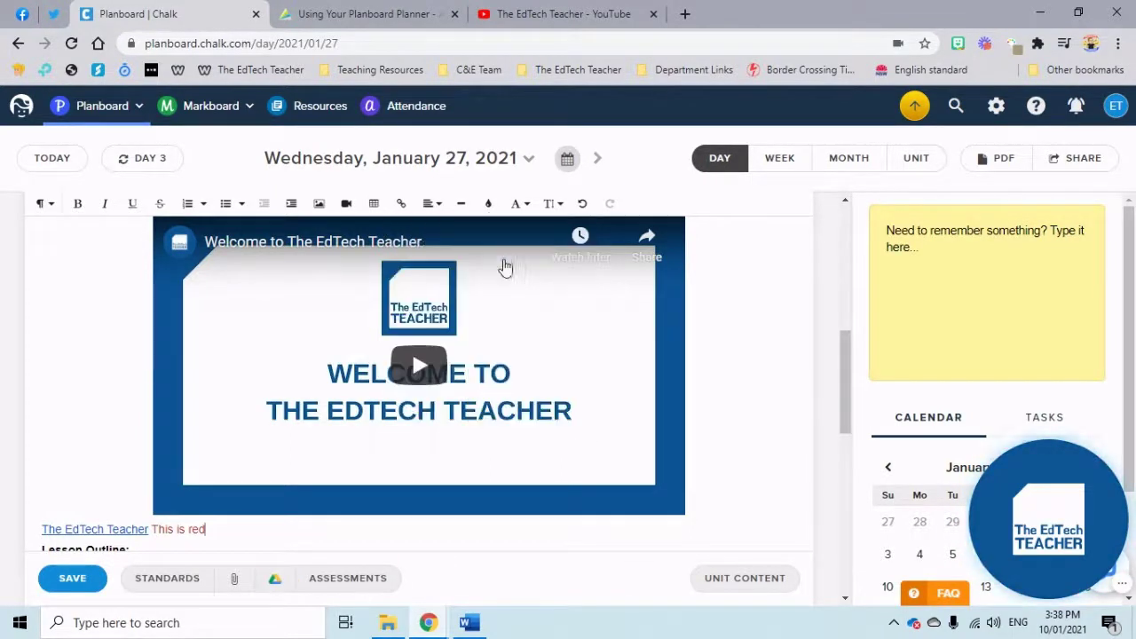
{"action": "scroll", "coordinate": [491, 448], "scroll_direction": "down", "scroll_amount": 3}
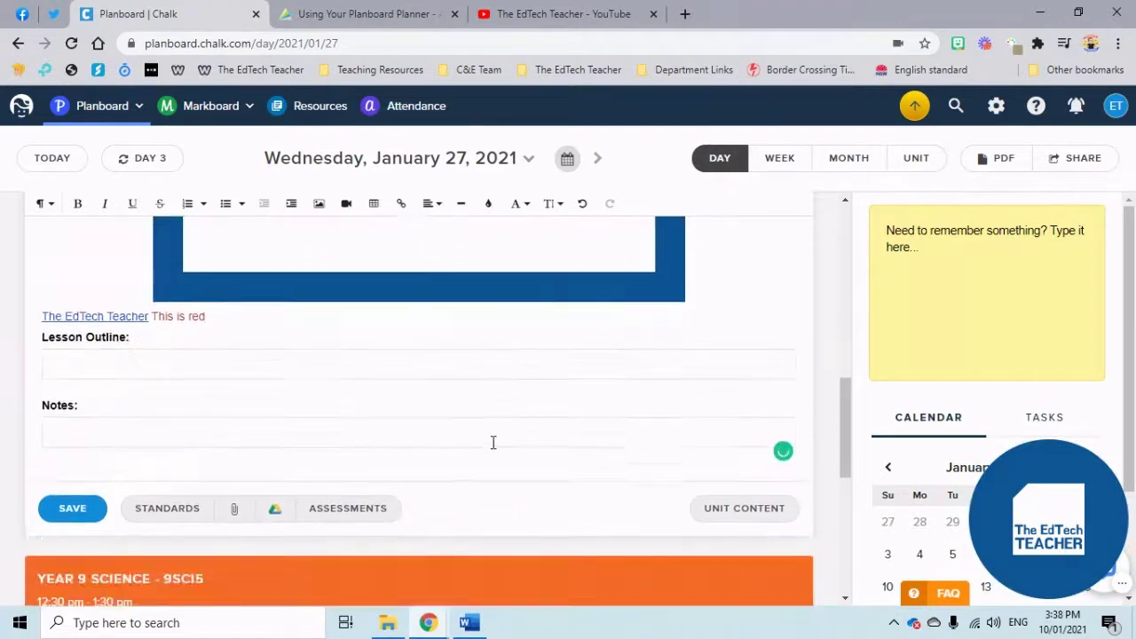
{"action": "scroll", "coordinate": [490, 447], "scroll_direction": "up", "scroll_amount": 6}
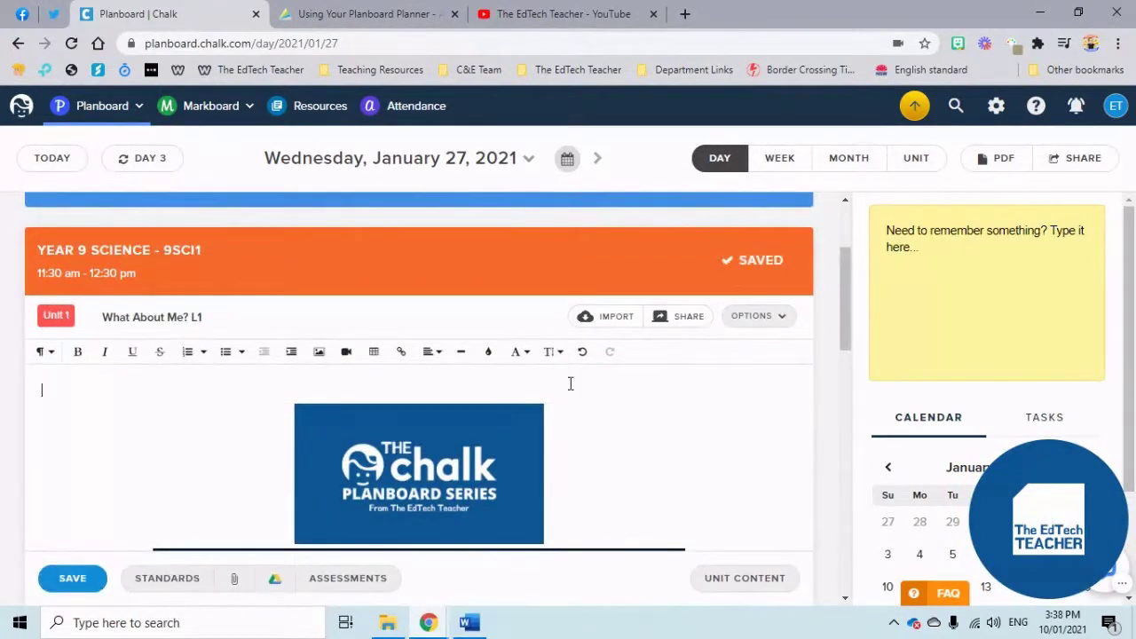
{"action": "left_click", "coordinate": [488, 351]}
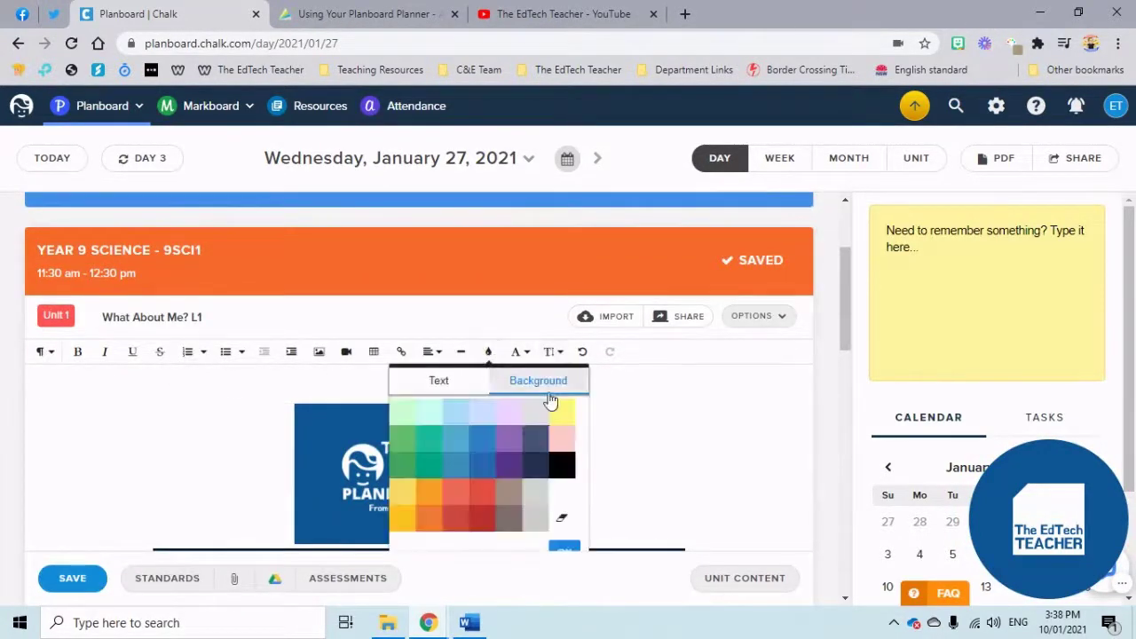
{"action": "scroll", "coordinate": [522, 512], "scroll_direction": "down", "scroll_amount": 1}
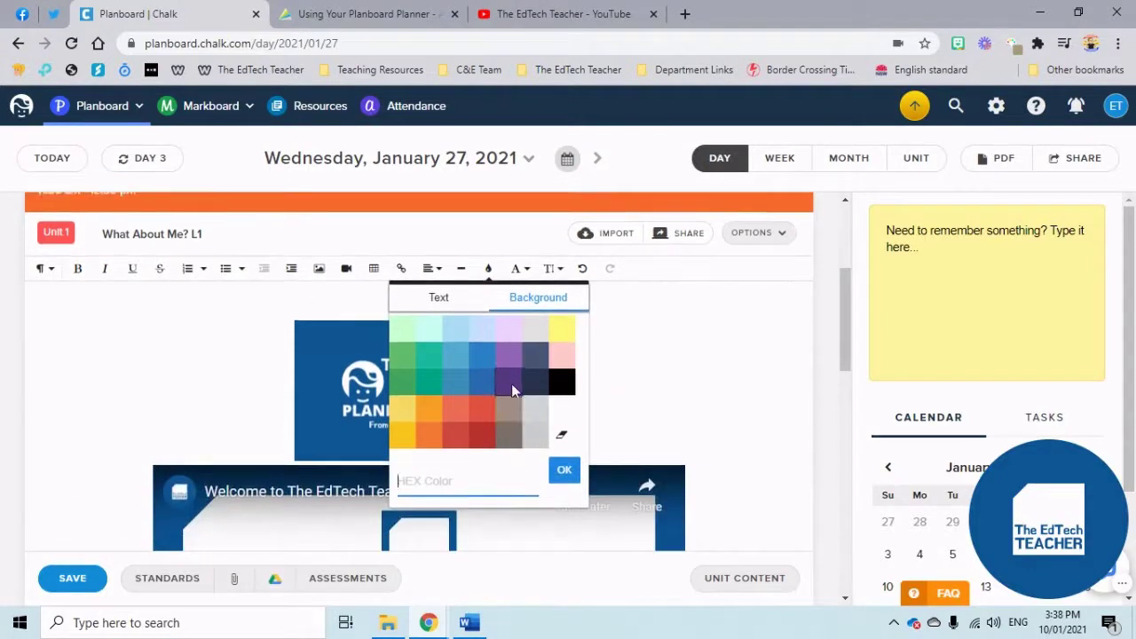
{"action": "left_click", "coordinate": [511, 386]}
{"action": "left_click", "coordinate": [223, 373]}
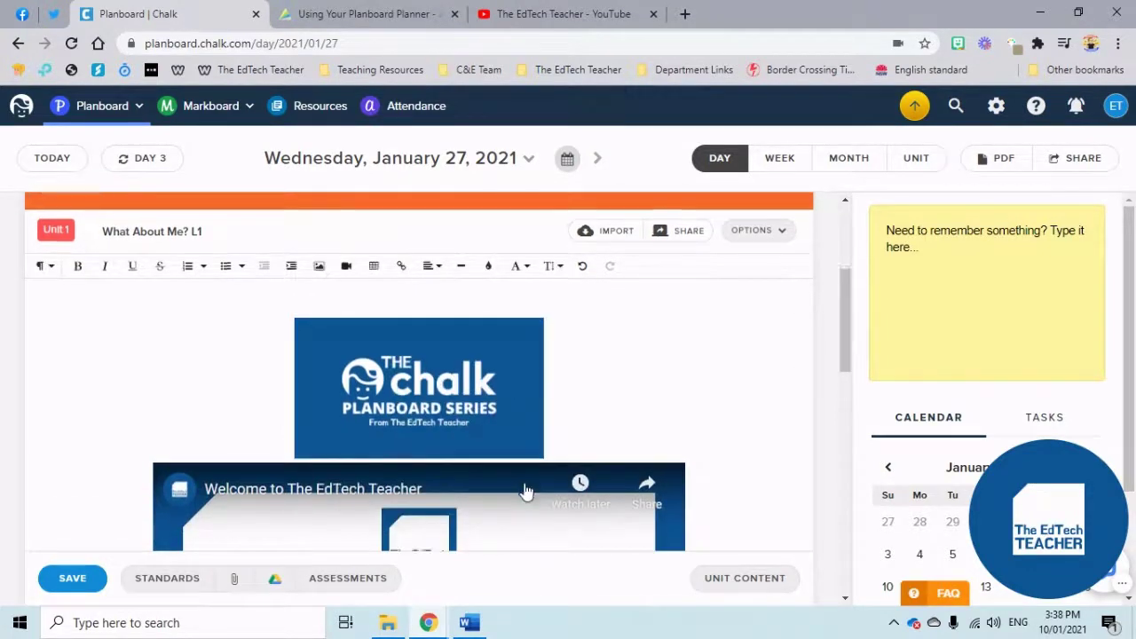
Fill the Lesson Outline table cell with a dark purple background
{"action": "scroll", "coordinate": [528, 489], "scroll_direction": "down", "scroll_amount": 5}
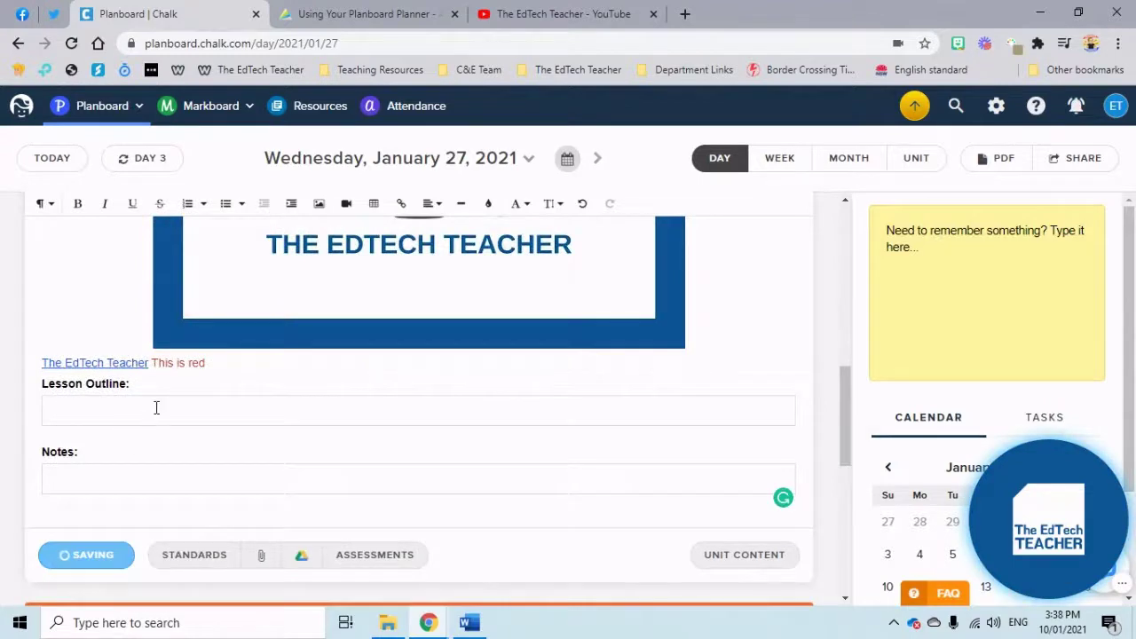
{"action": "left_click", "coordinate": [154, 410]}
{"action": "left_click", "coordinate": [385, 474]}
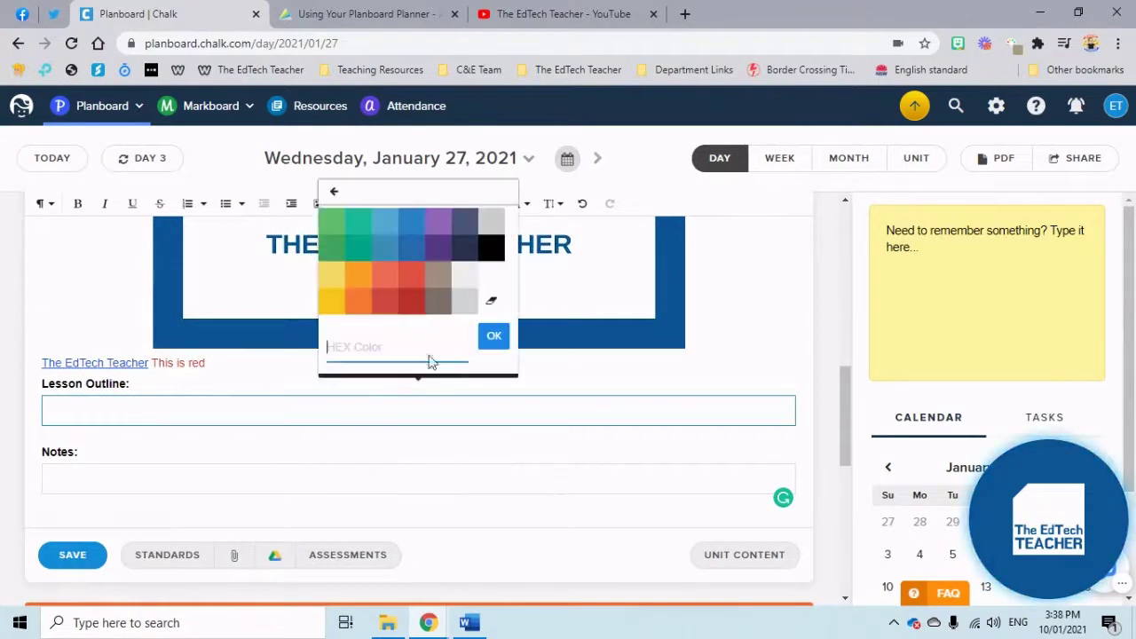
{"action": "left_click", "coordinate": [433, 247]}
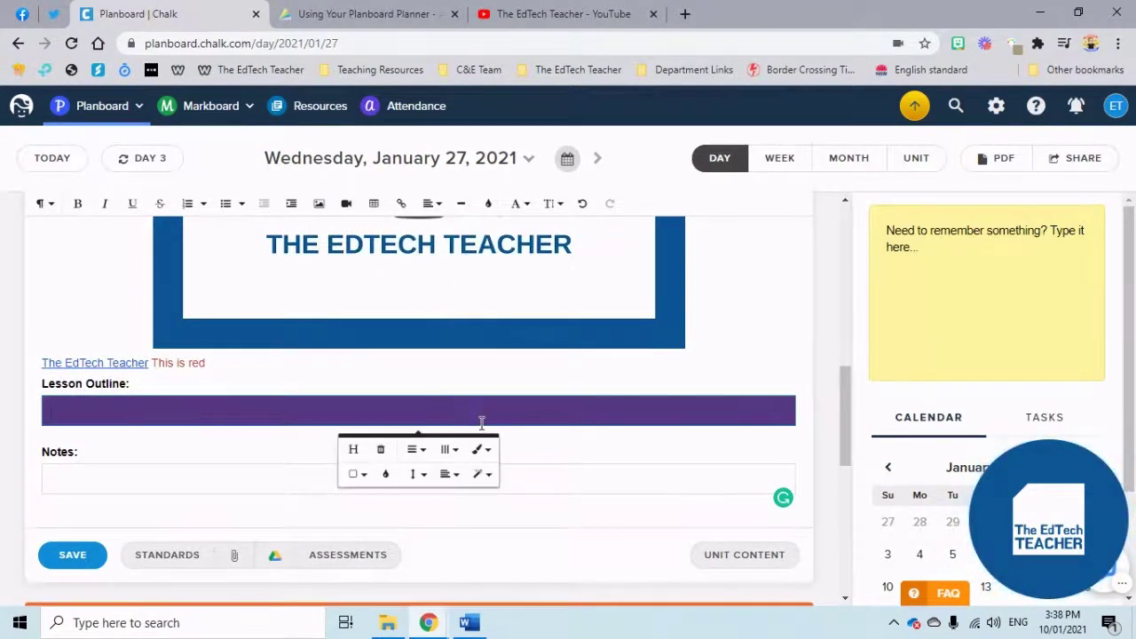
{"action": "scroll", "coordinate": [482, 423], "scroll_direction": "up", "scroll_amount": 5}
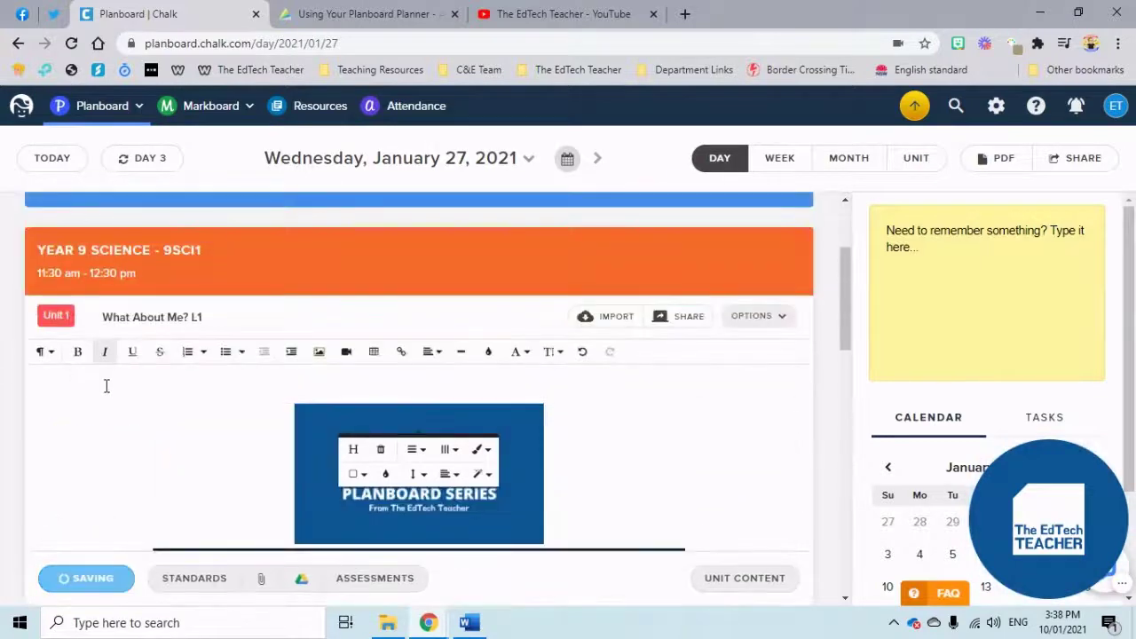
Attach the file "Copy of The (2)" from Downloads to the Year 9 Science - 9SCI1 lesson
{"action": "left_click", "coordinate": [106, 387]}
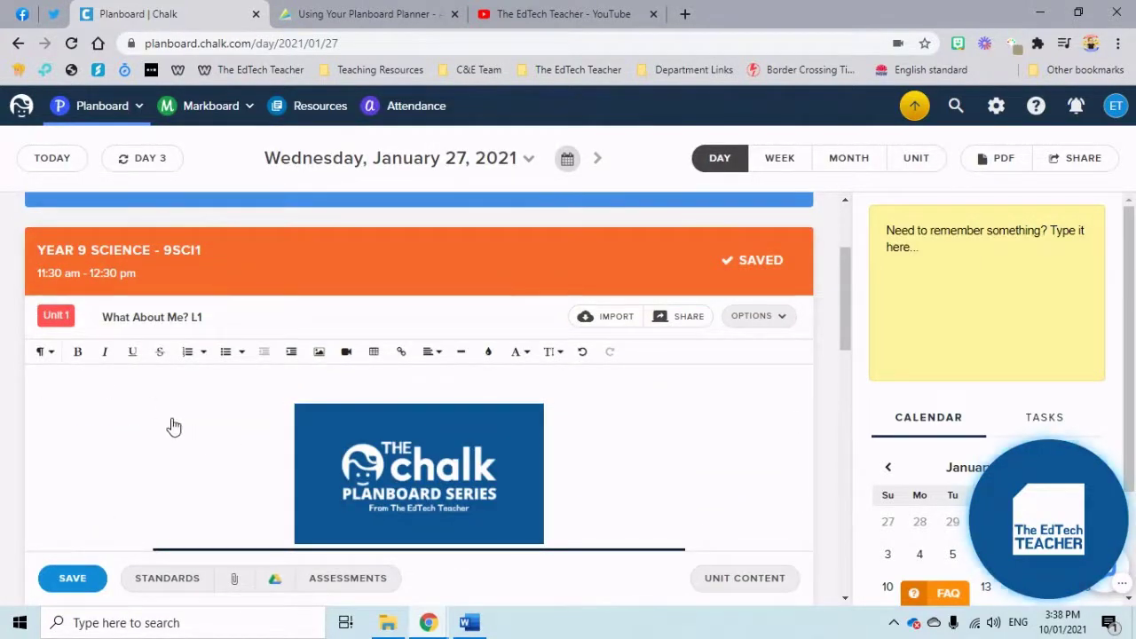
{"action": "scroll", "coordinate": [174, 427], "scroll_direction": "down", "scroll_amount": 4}
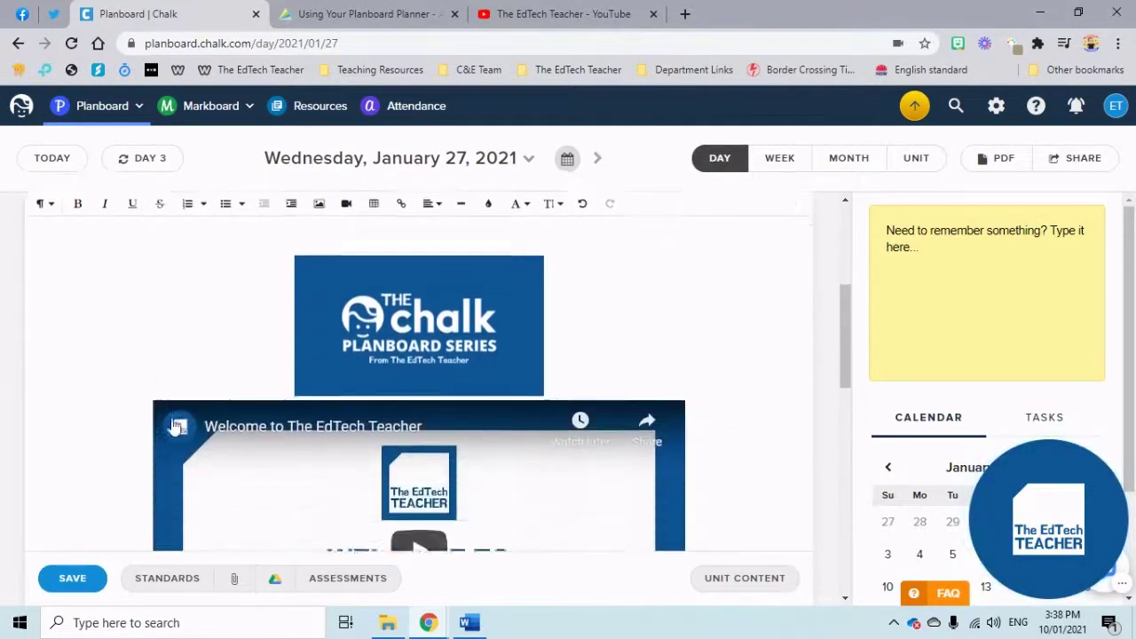
{"action": "scroll", "coordinate": [174, 427], "scroll_direction": "down", "scroll_amount": 2}
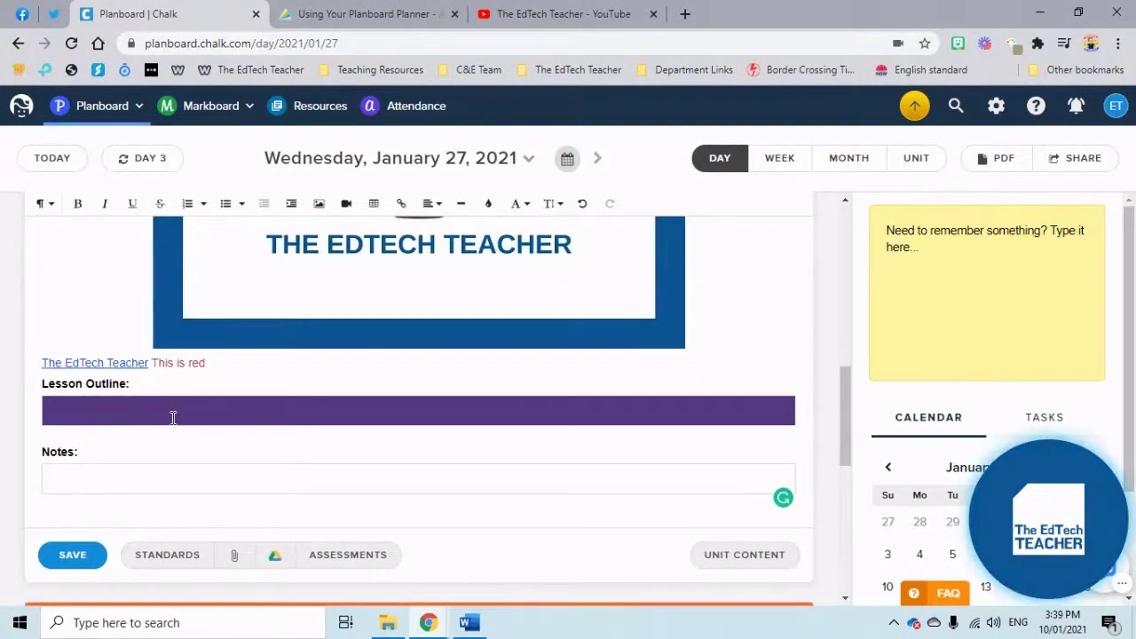
{"action": "scroll", "coordinate": [166, 444], "scroll_direction": "down", "scroll_amount": 1}
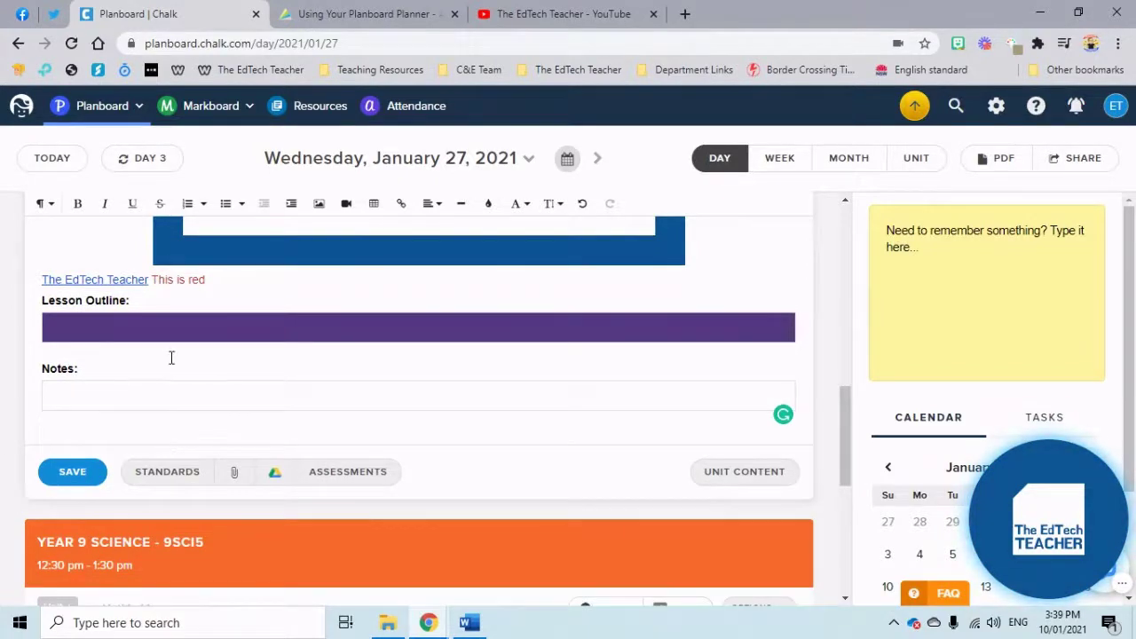
{"action": "scroll", "coordinate": [171, 357], "scroll_direction": "up", "scroll_amount": 6}
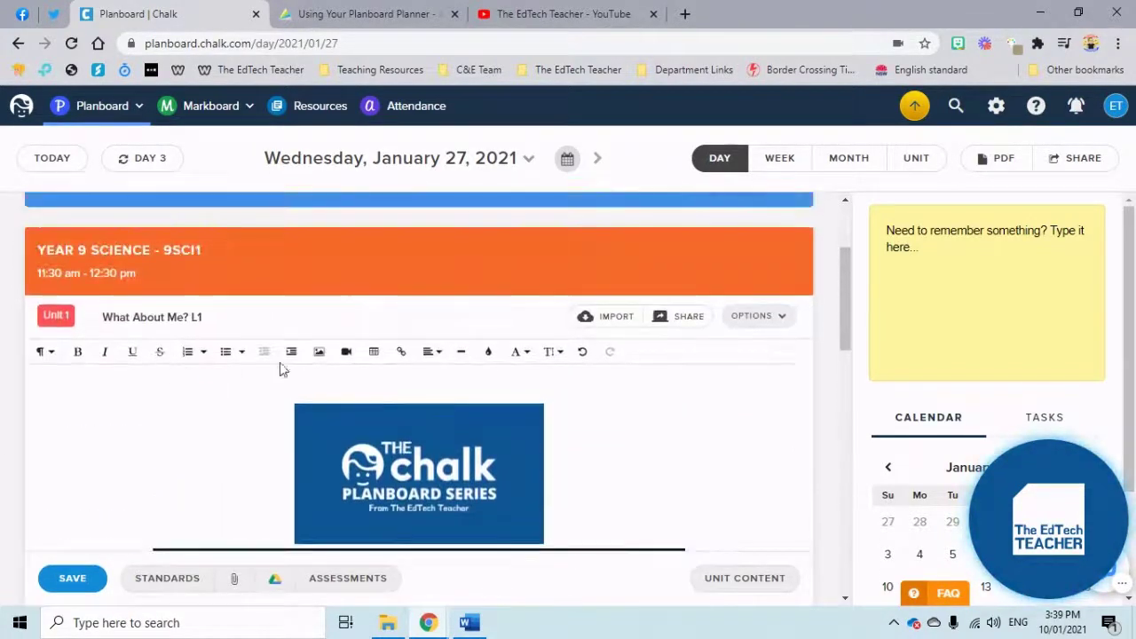
{"action": "scroll", "coordinate": [299, 369], "scroll_direction": "down", "scroll_amount": 1}
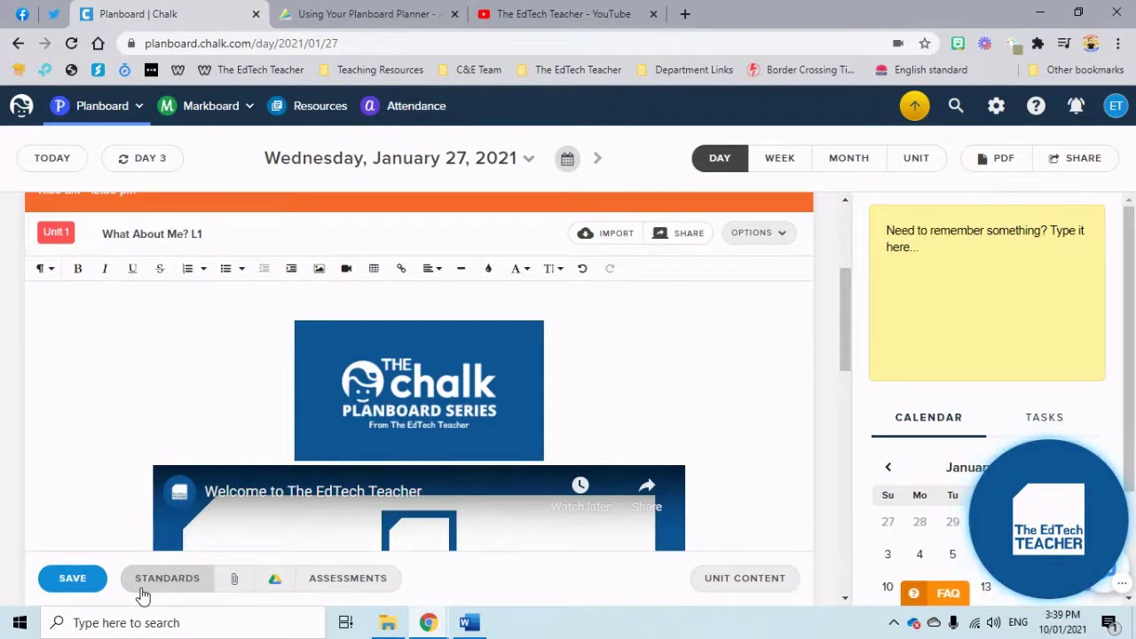
{"action": "left_click", "coordinate": [233, 579]}
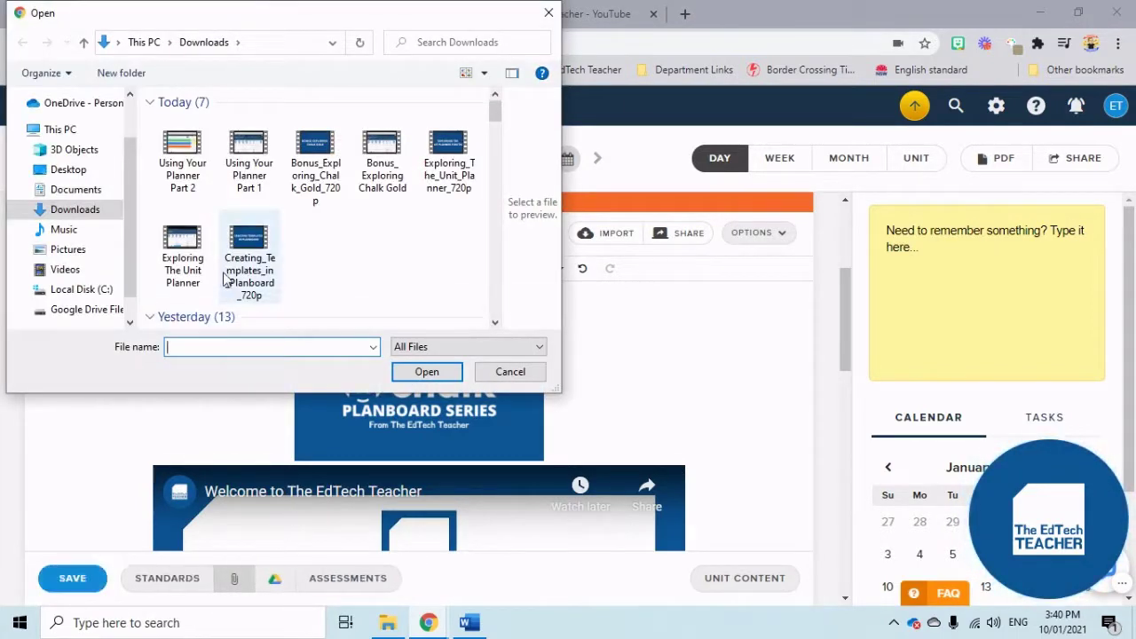
{"action": "scroll", "coordinate": [349, 263], "scroll_direction": "down", "scroll_amount": 5}
{"action": "scroll", "coordinate": [337, 264], "scroll_direction": "up", "scroll_amount": 2}
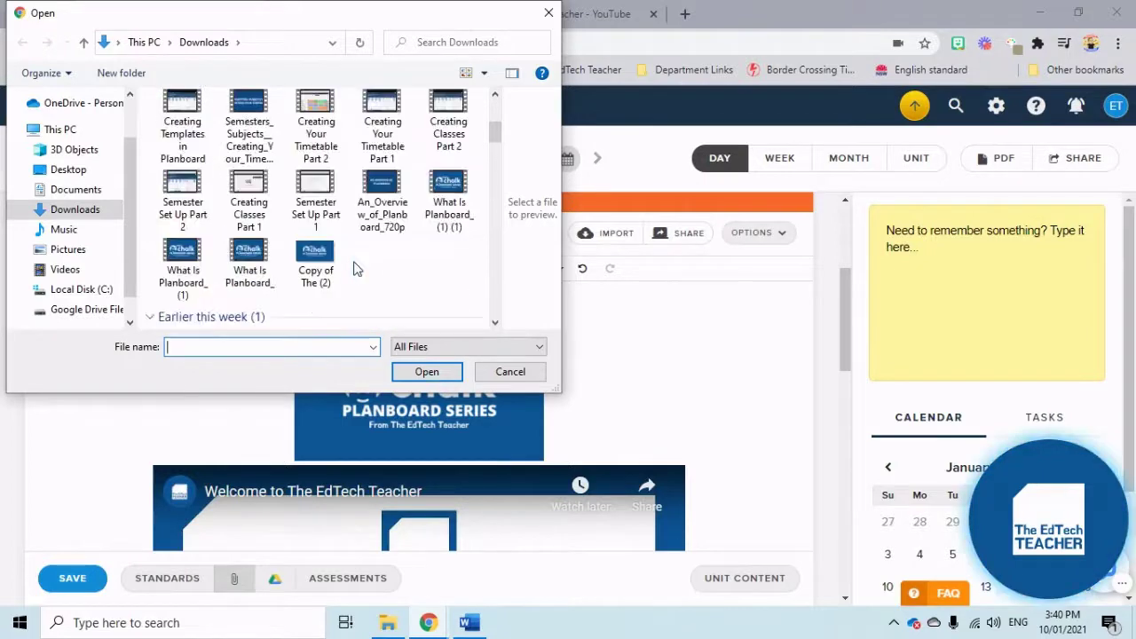
{"action": "left_click", "coordinate": [331, 264]}
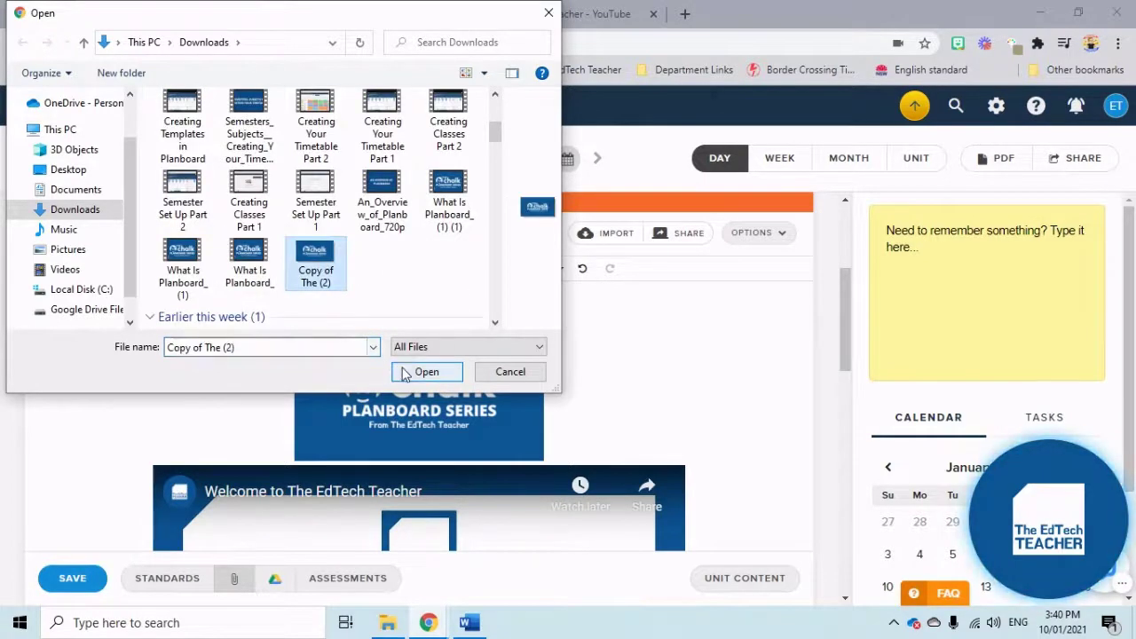
{"action": "left_click", "coordinate": [404, 372]}
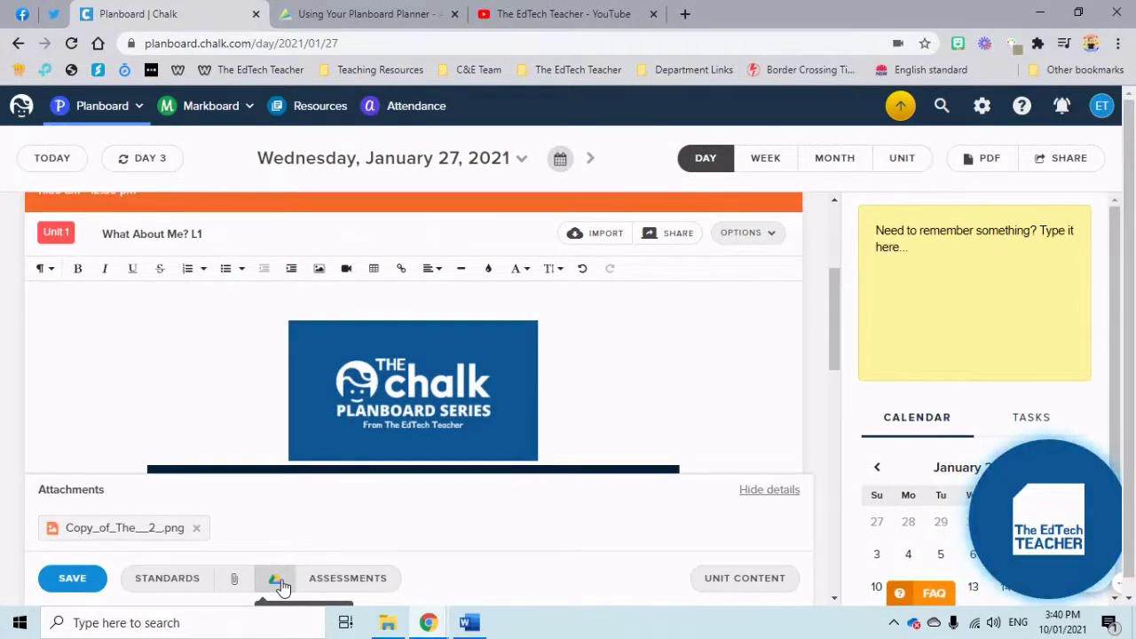
Check the assessments available to link to the 9SCI1 lesson and its Unit 1 content, closing both without changes
{"action": "left_click", "coordinate": [339, 580]}
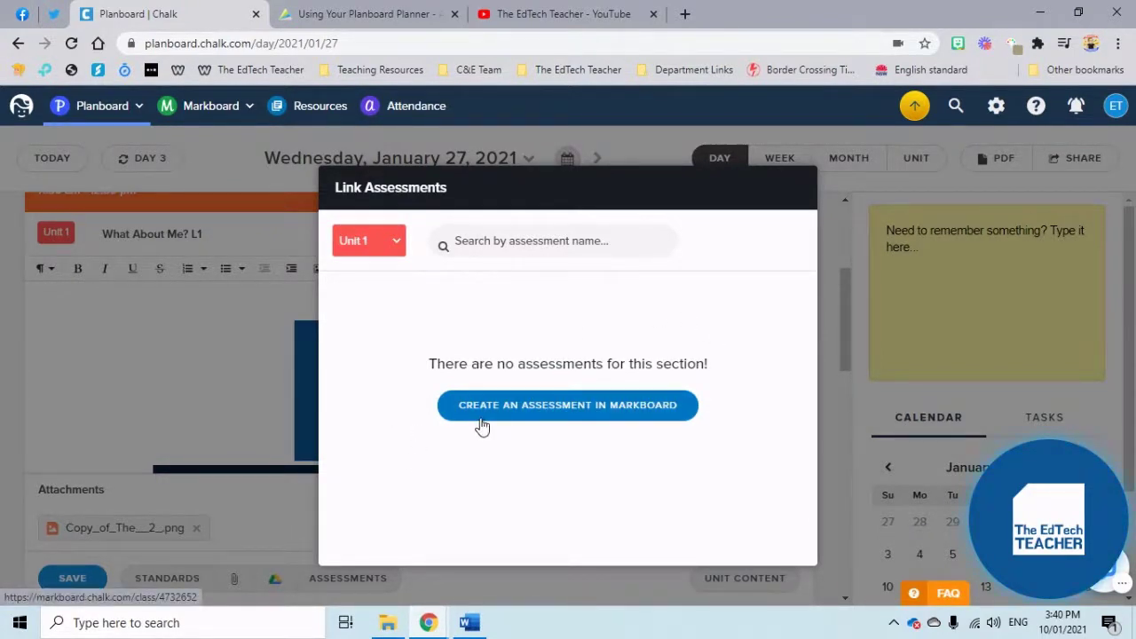
{"action": "left_click", "coordinate": [619, 158]}
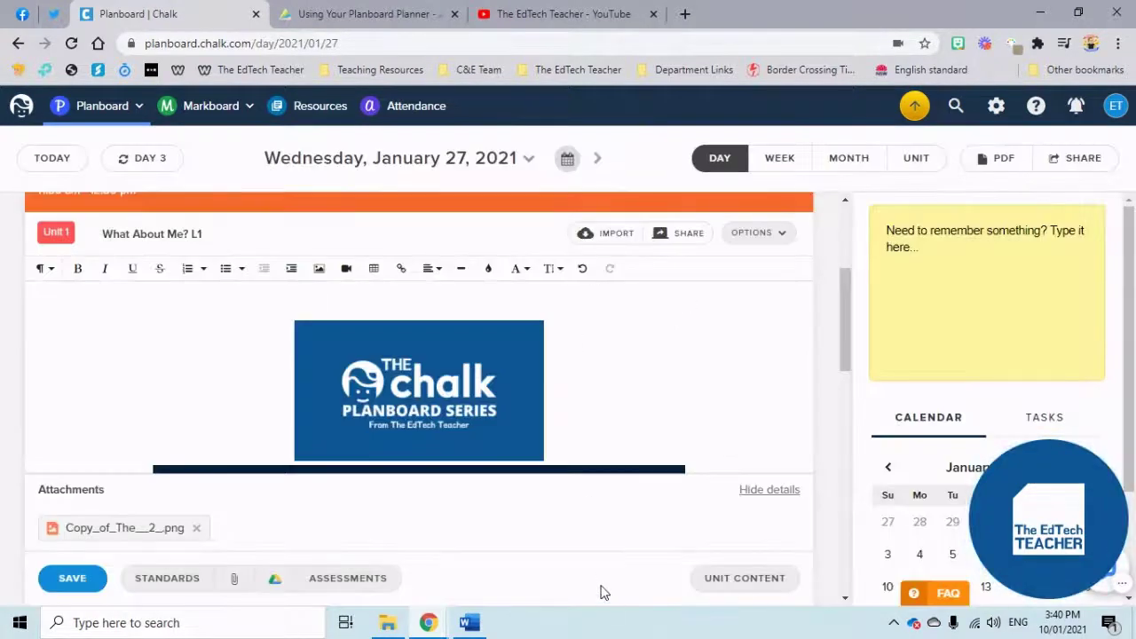
{"action": "left_click", "coordinate": [748, 582]}
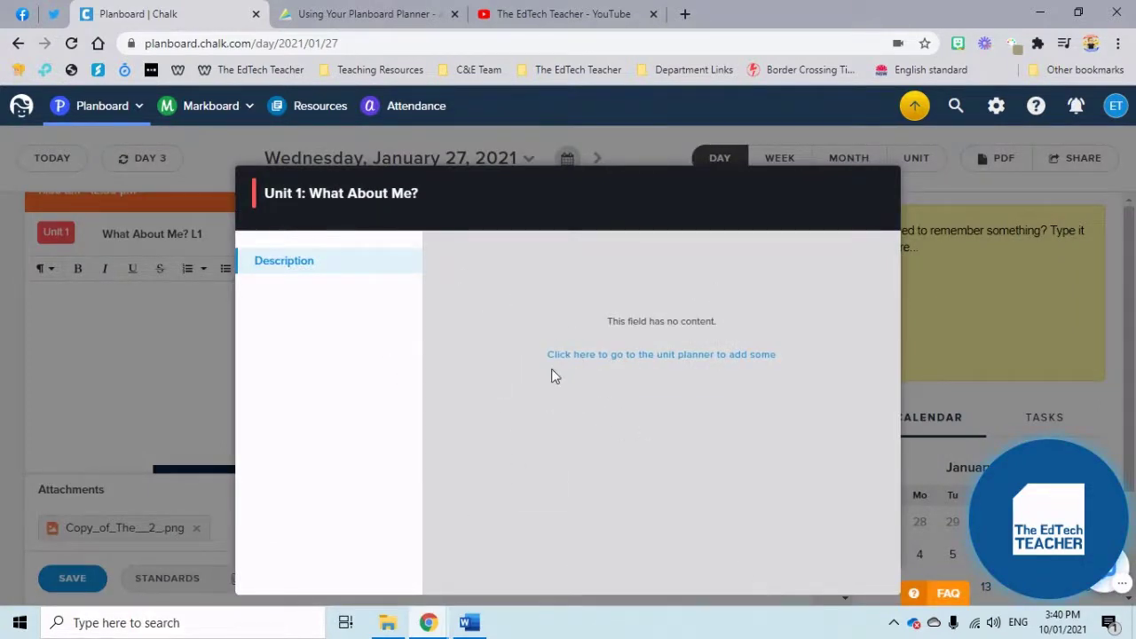
{"action": "left_click", "coordinate": [640, 162]}
Switch to the unit planner and view the lessons and units of Year 7 History
{"action": "left_click", "coordinate": [913, 158]}
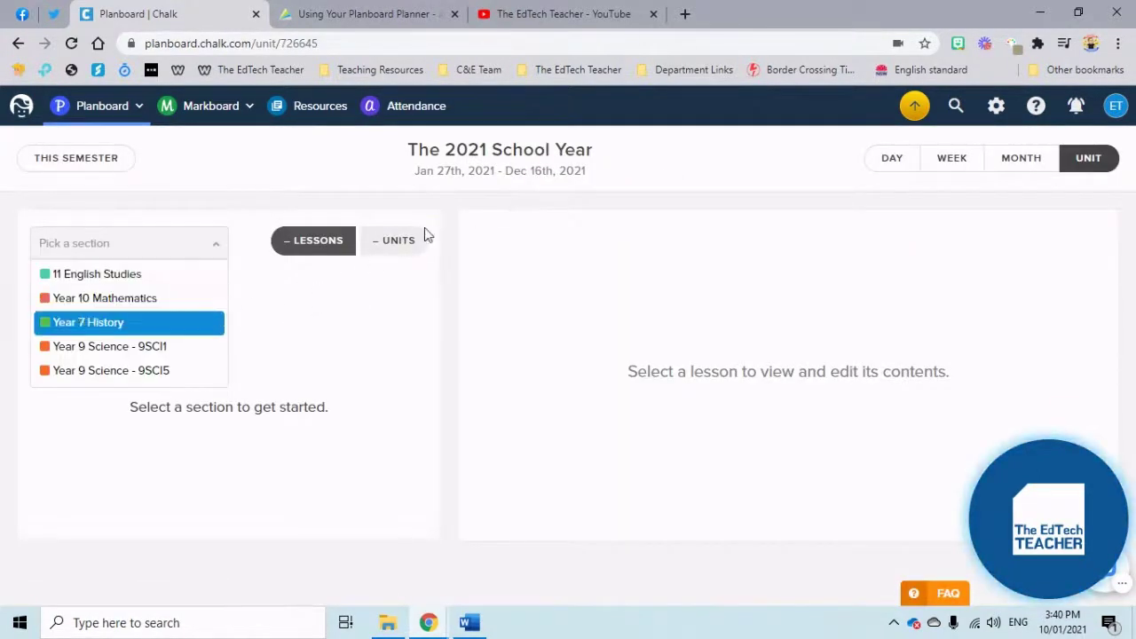
{"action": "left_click", "coordinate": [393, 240]}
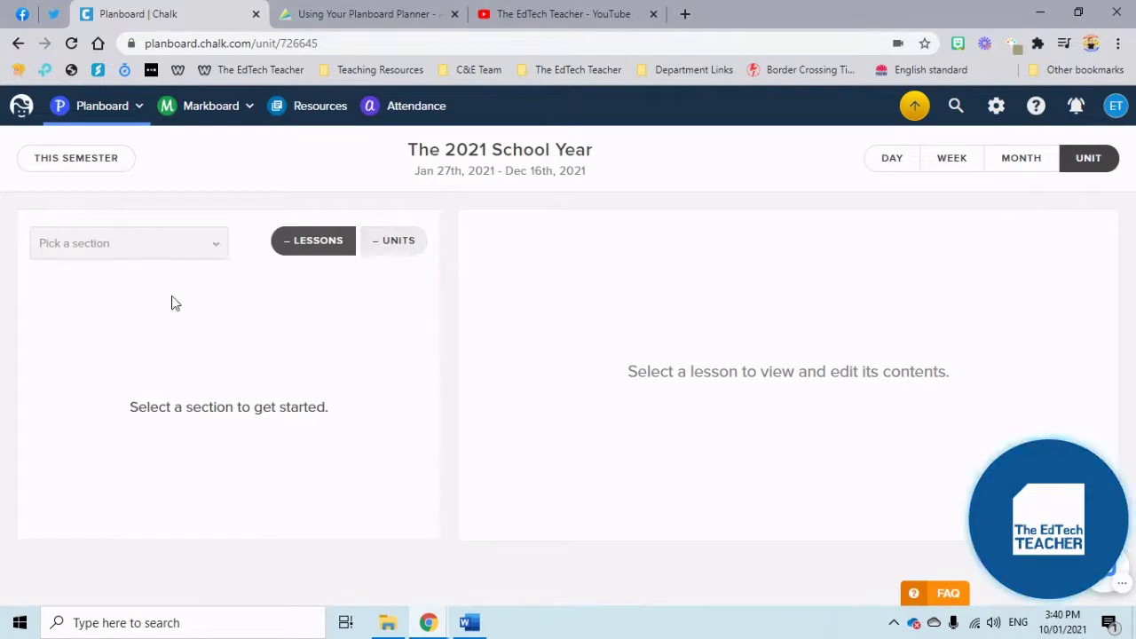
{"action": "left_click", "coordinate": [175, 245]}
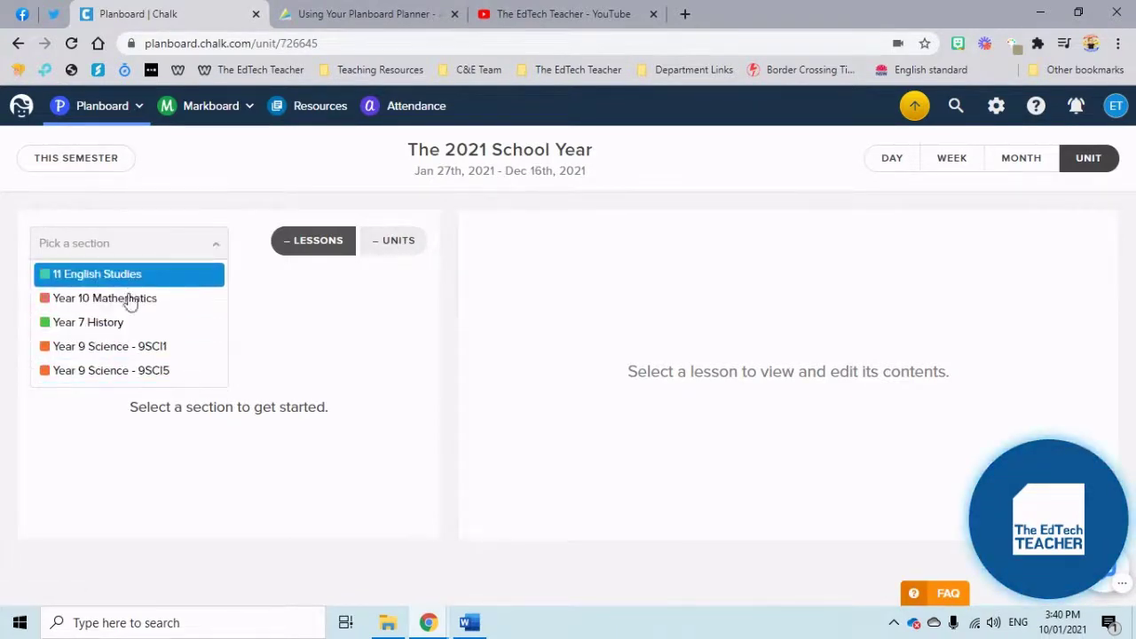
{"action": "left_click", "coordinate": [120, 325]}
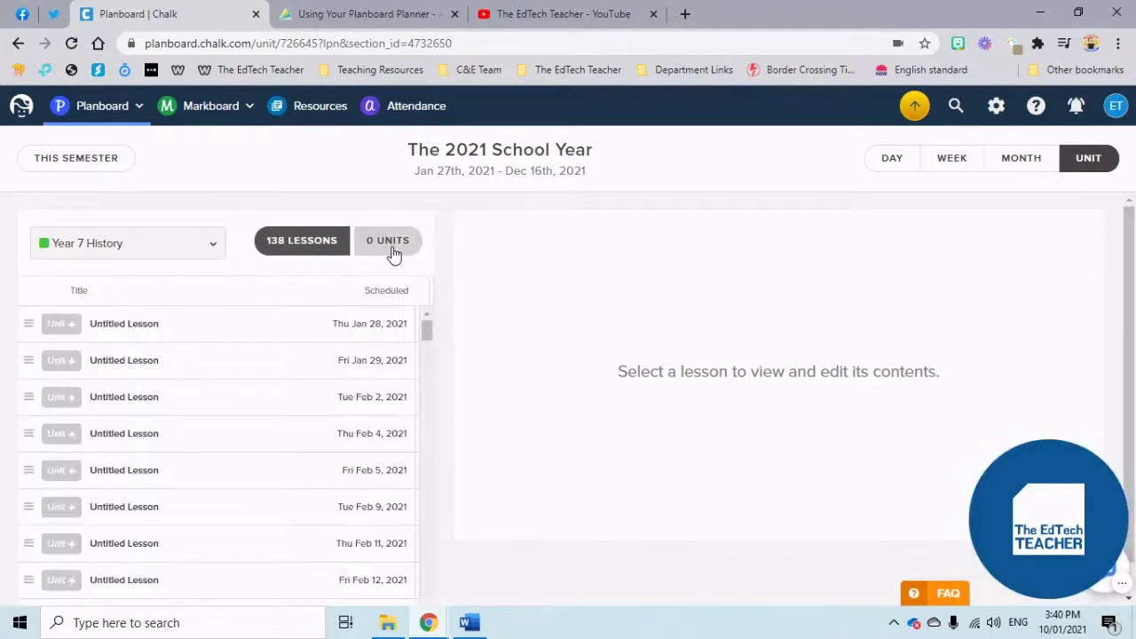
{"action": "left_click", "coordinate": [391, 241]}
{"action": "left_click", "coordinate": [186, 243]}
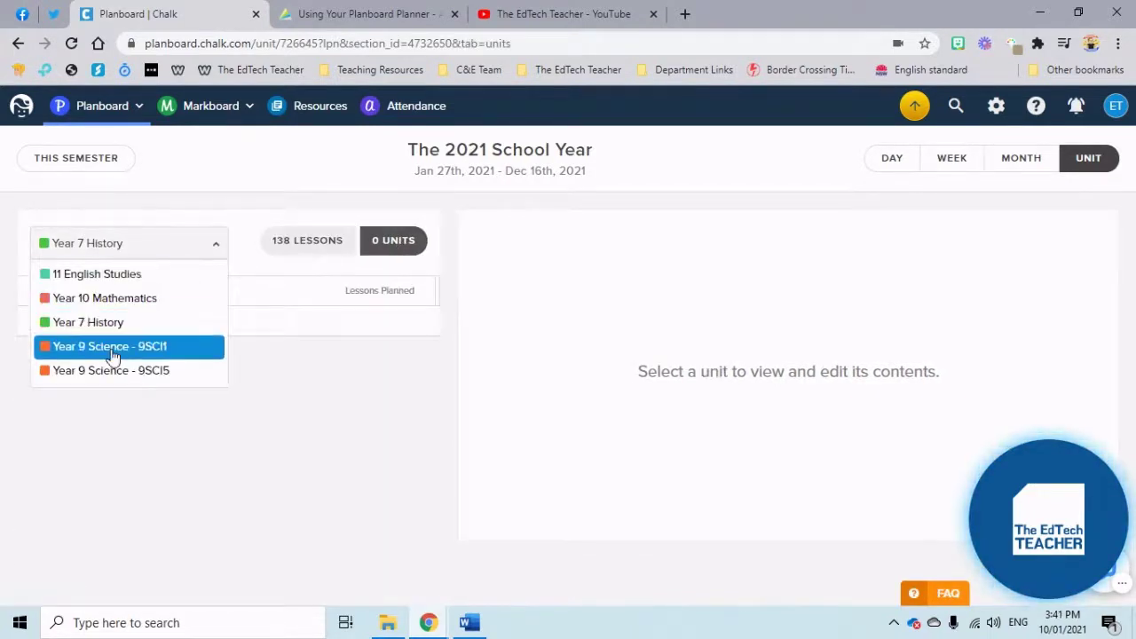
Check the units of Year 10 Mathematics and Year 9 Science - 9SCI1, and view the details of Unit 1: What About Me?
{"action": "left_click", "coordinate": [122, 300]}
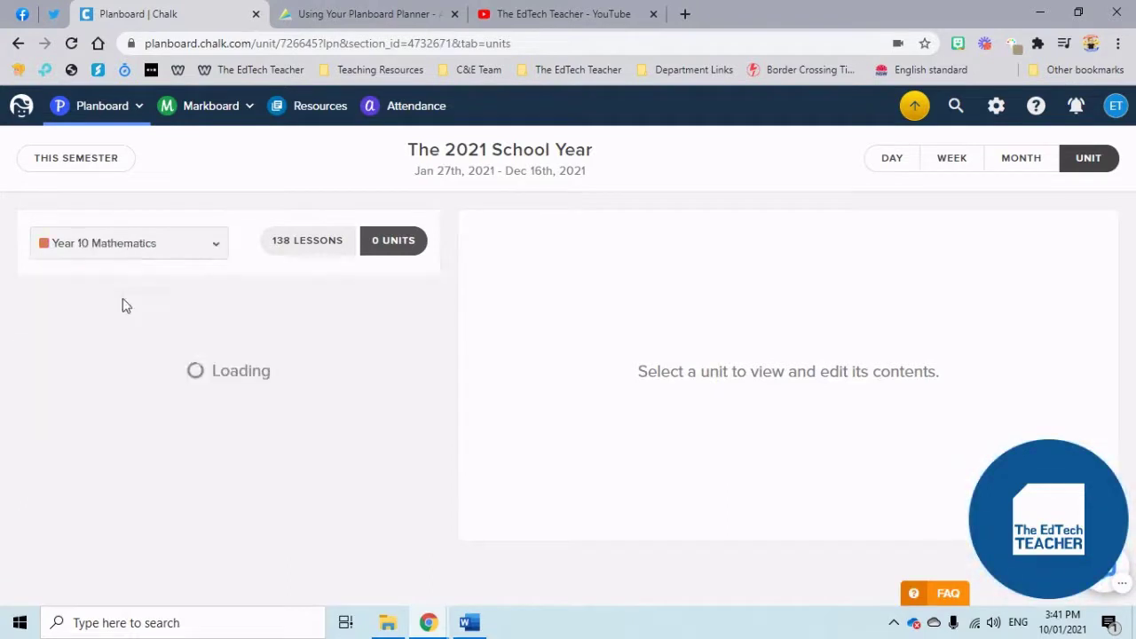
{"action": "left_click", "coordinate": [188, 251]}
{"action": "left_click", "coordinate": [109, 346]}
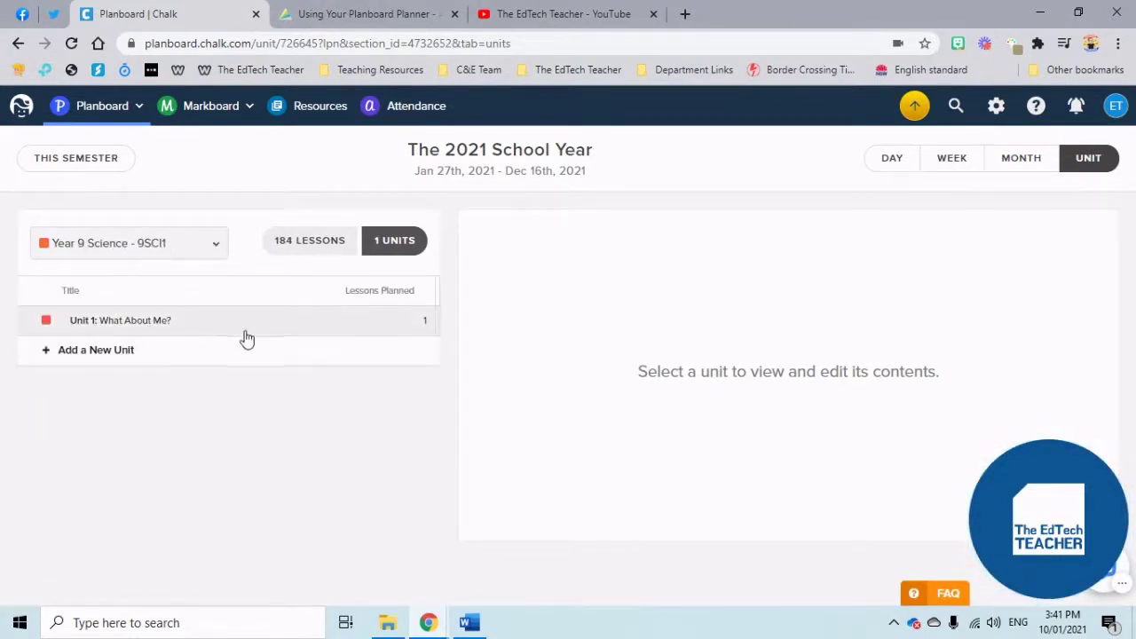
{"action": "left_click", "coordinate": [250, 325]}
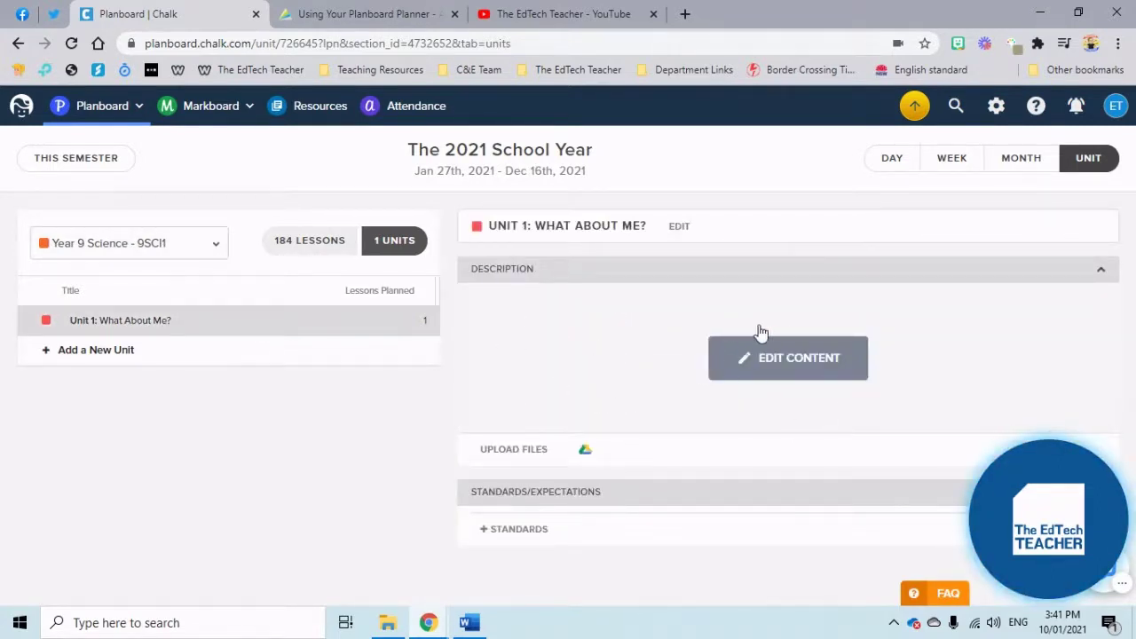
Return to the day planner for January 27, 2021 and open the 9SCI1 lesson content for editing
{"action": "left_click", "coordinate": [121, 114]}
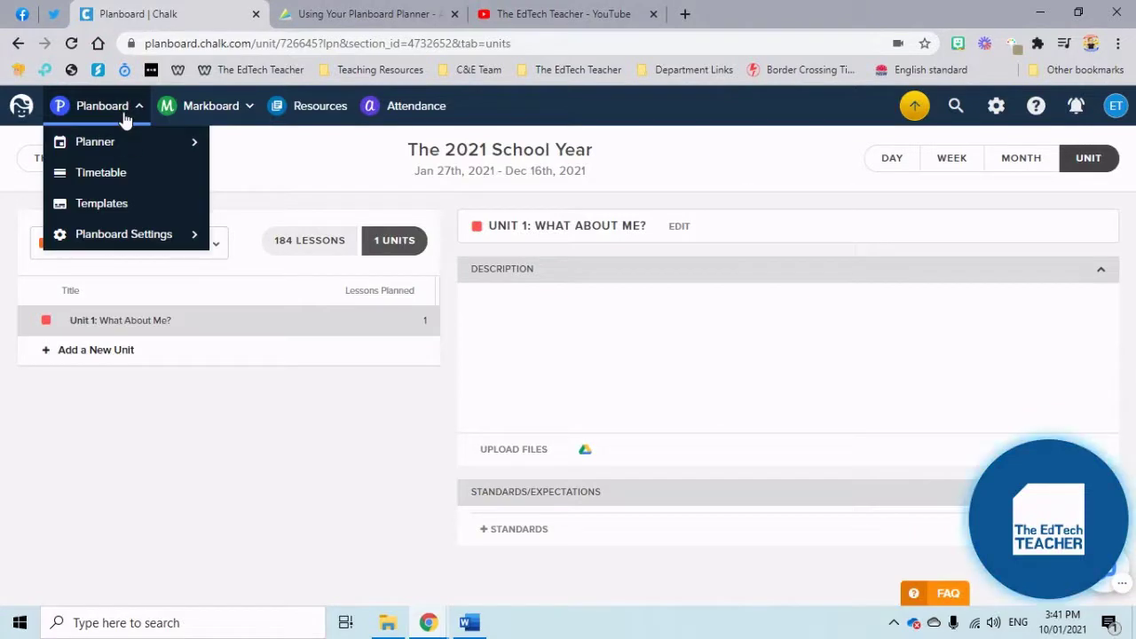
{"action": "mouse_move", "coordinate": [132, 151]}
{"action": "left_click", "coordinate": [293, 153]}
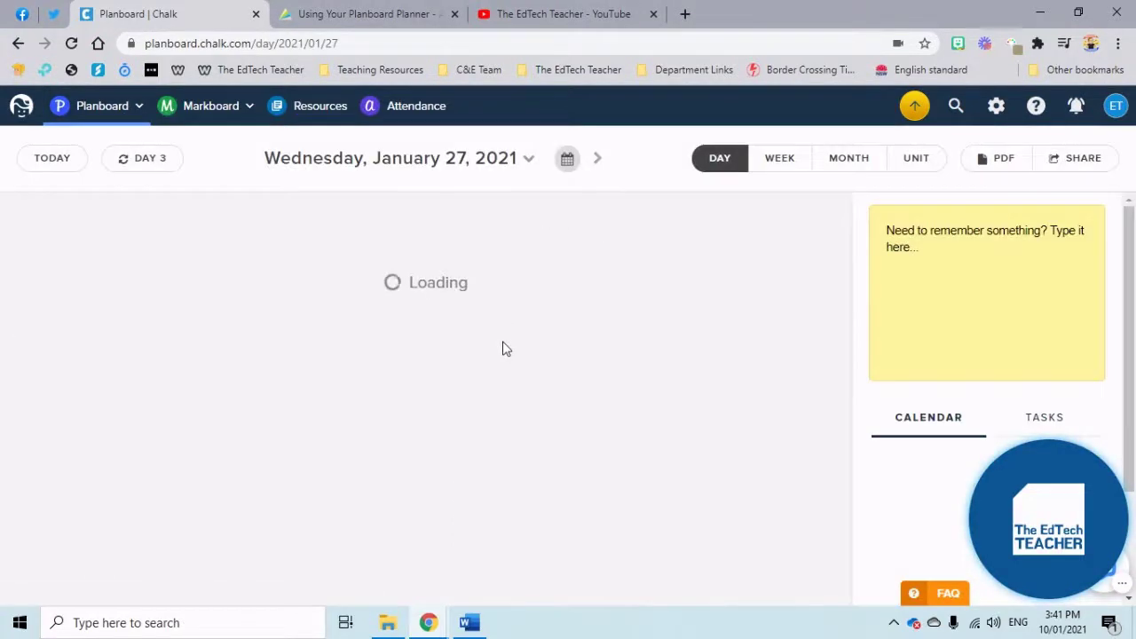
{"action": "scroll", "coordinate": [503, 347], "scroll_direction": "down", "scroll_amount": 3}
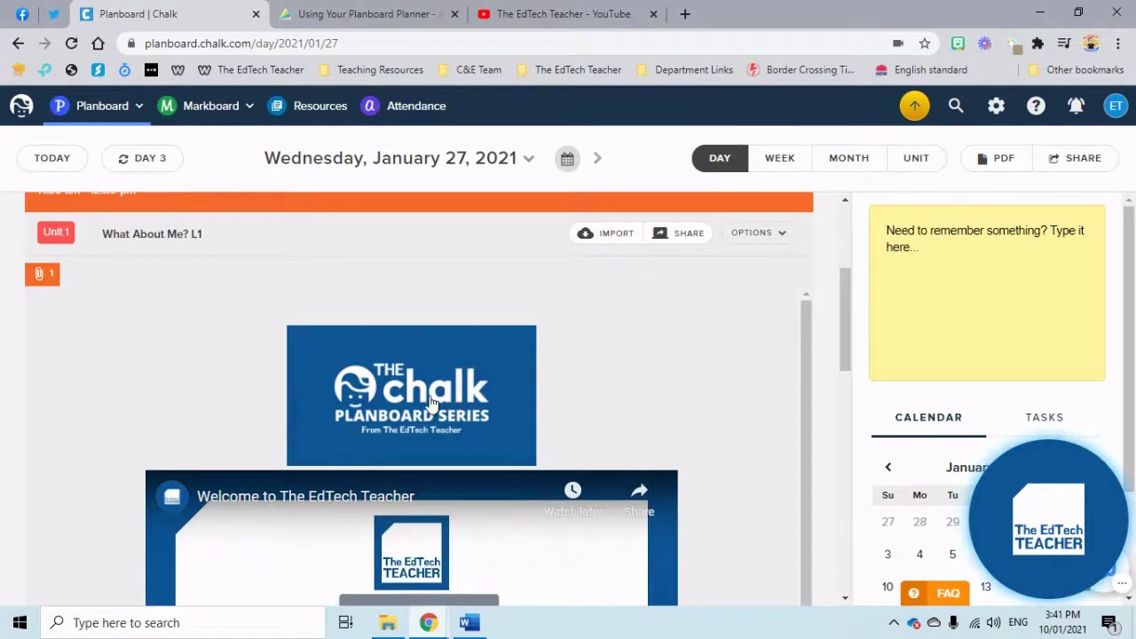
{"action": "scroll", "coordinate": [430, 401], "scroll_direction": "up", "scroll_amount": 1}
{"action": "scroll", "coordinate": [430, 401], "scroll_direction": "down", "scroll_amount": 1}
{"action": "left_click", "coordinate": [625, 391]}
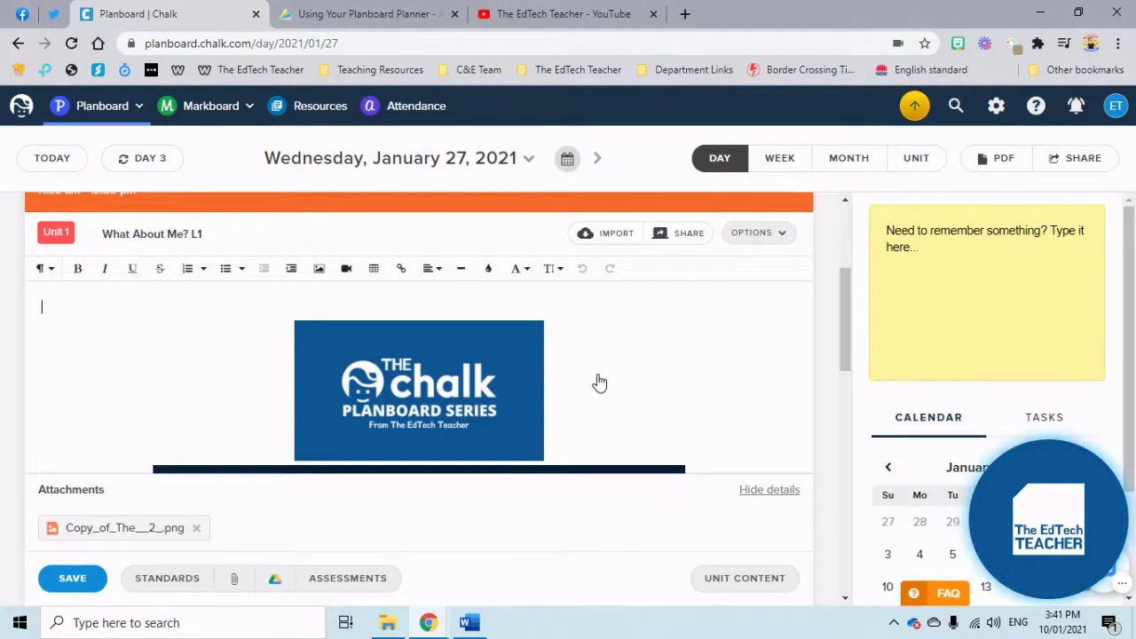
Hide the 9SCI1 lesson's attachment details and look through the lesson content down to the Notes section
{"action": "scroll", "coordinate": [599, 383], "scroll_direction": "down", "scroll_amount": 5}
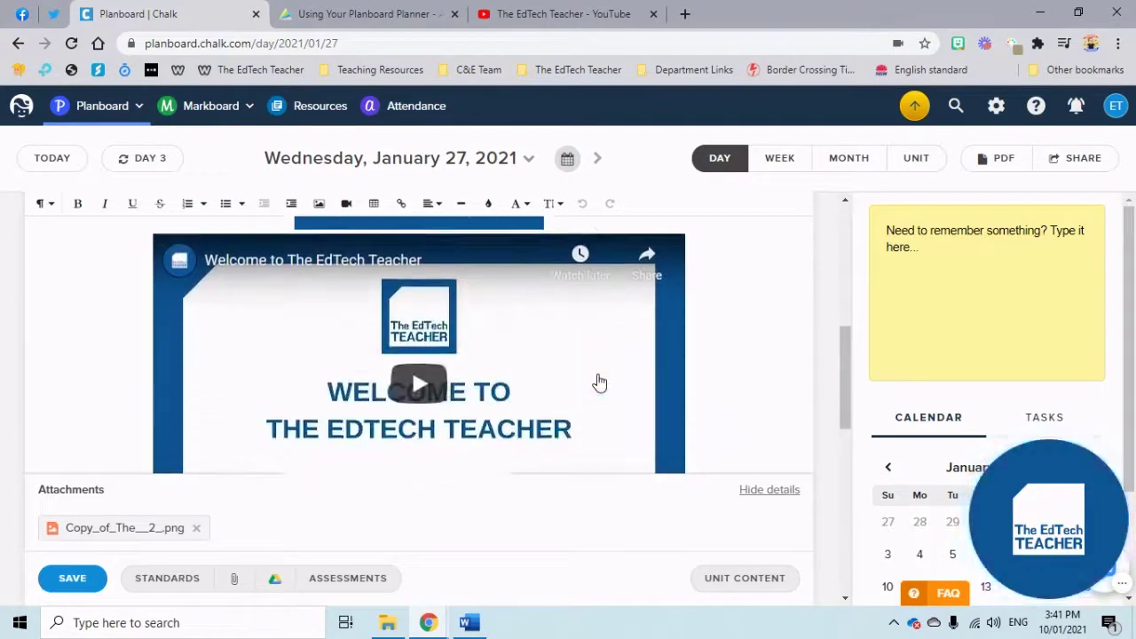
{"action": "left_click", "coordinate": [769, 491]}
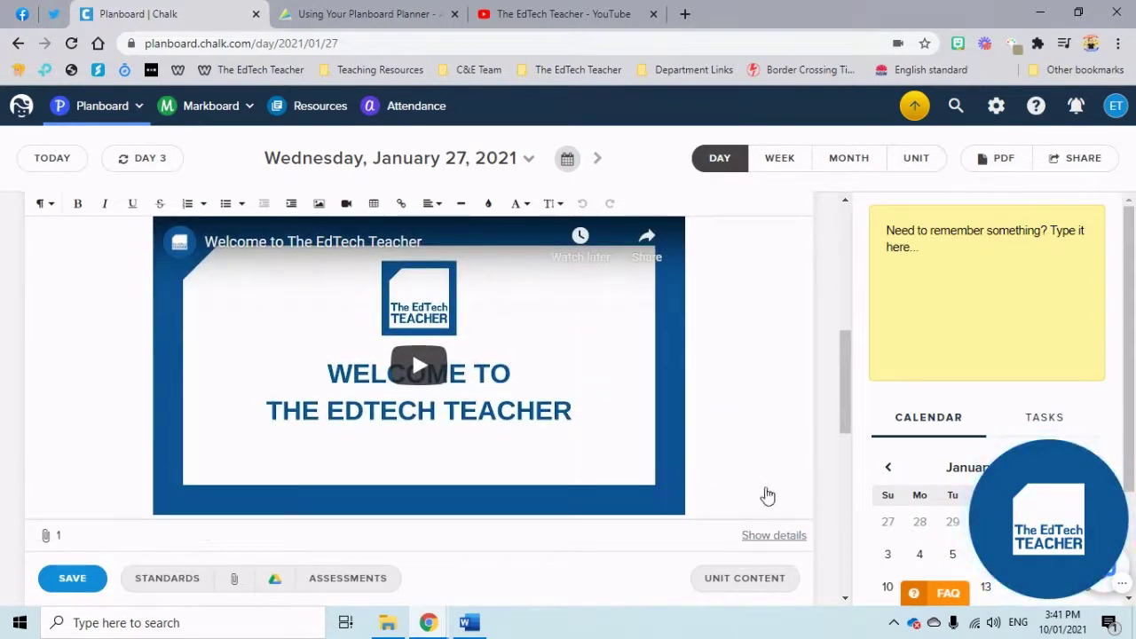
{"action": "scroll", "coordinate": [717, 462], "scroll_direction": "down", "scroll_amount": 2}
{"action": "scroll", "coordinate": [717, 453], "scroll_direction": "down", "scroll_amount": 3}
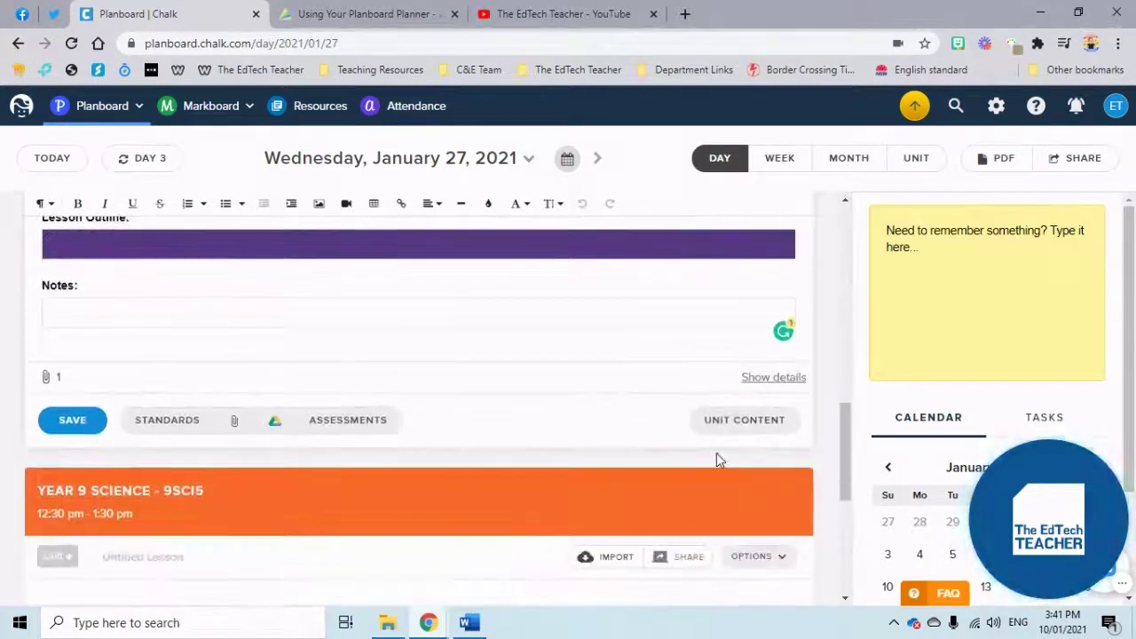
{"action": "scroll", "coordinate": [717, 453], "scroll_direction": "up", "scroll_amount": 2}
{"action": "scroll", "coordinate": [719, 454], "scroll_direction": "up", "scroll_amount": 3}
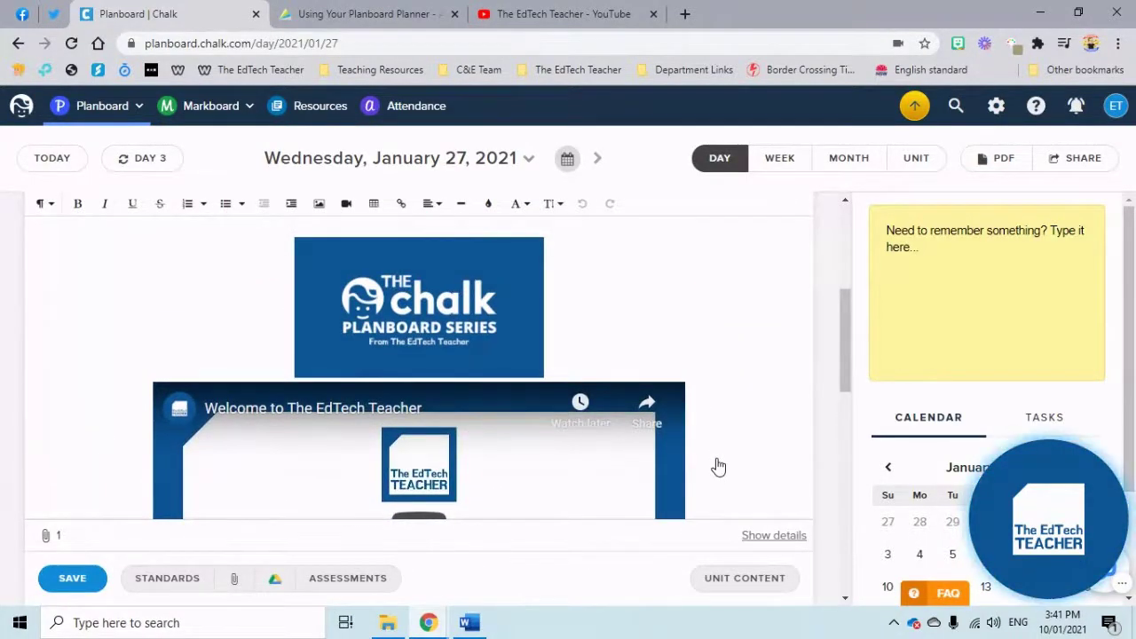
{"action": "scroll", "coordinate": [718, 466], "scroll_direction": "up", "scroll_amount": 2}
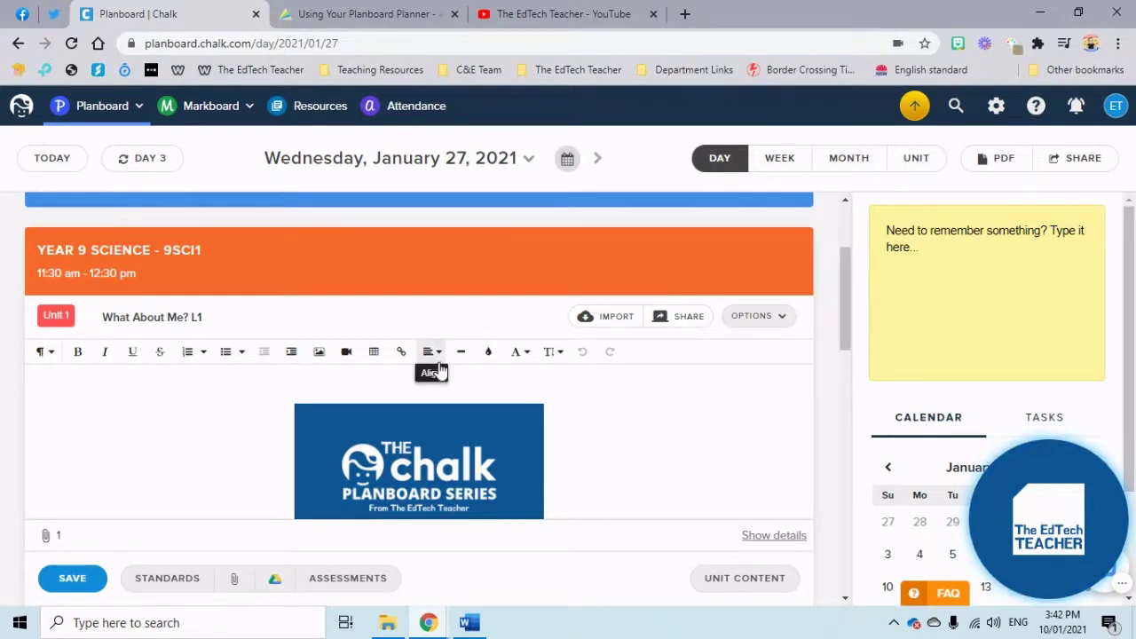
Save the completed Year 9 Science - 9SCI1 lesson
{"action": "scroll", "coordinate": [439, 371], "scroll_direction": "down", "scroll_amount": 1}
{"action": "scroll", "coordinate": [439, 371], "scroll_direction": "down", "scroll_amount": 7}
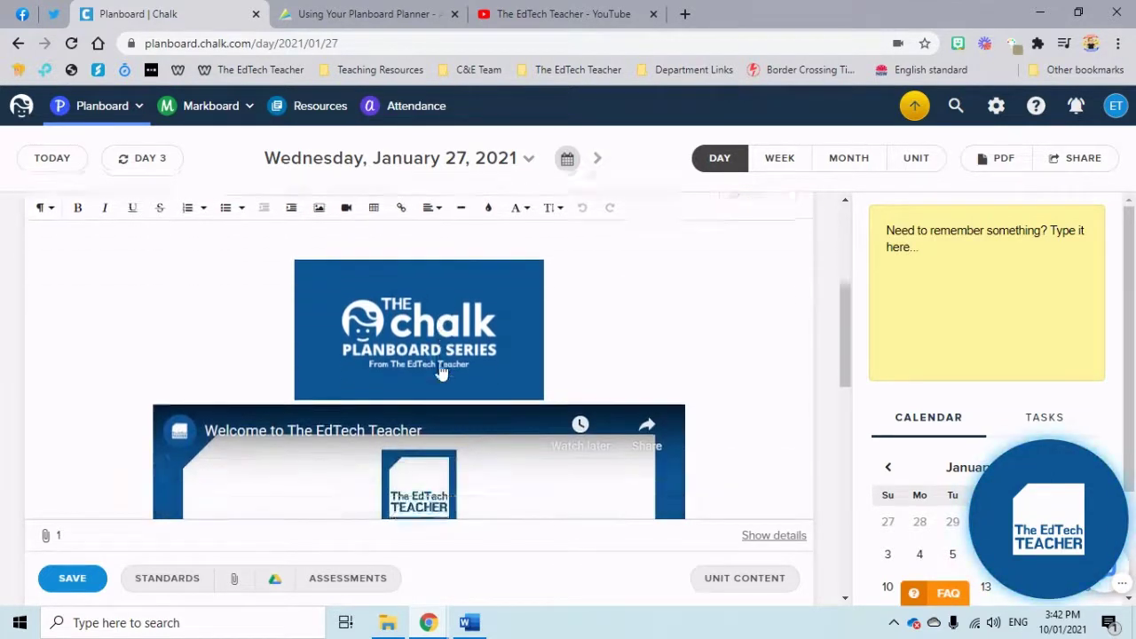
{"action": "scroll", "coordinate": [447, 361], "scroll_direction": "down", "scroll_amount": 2}
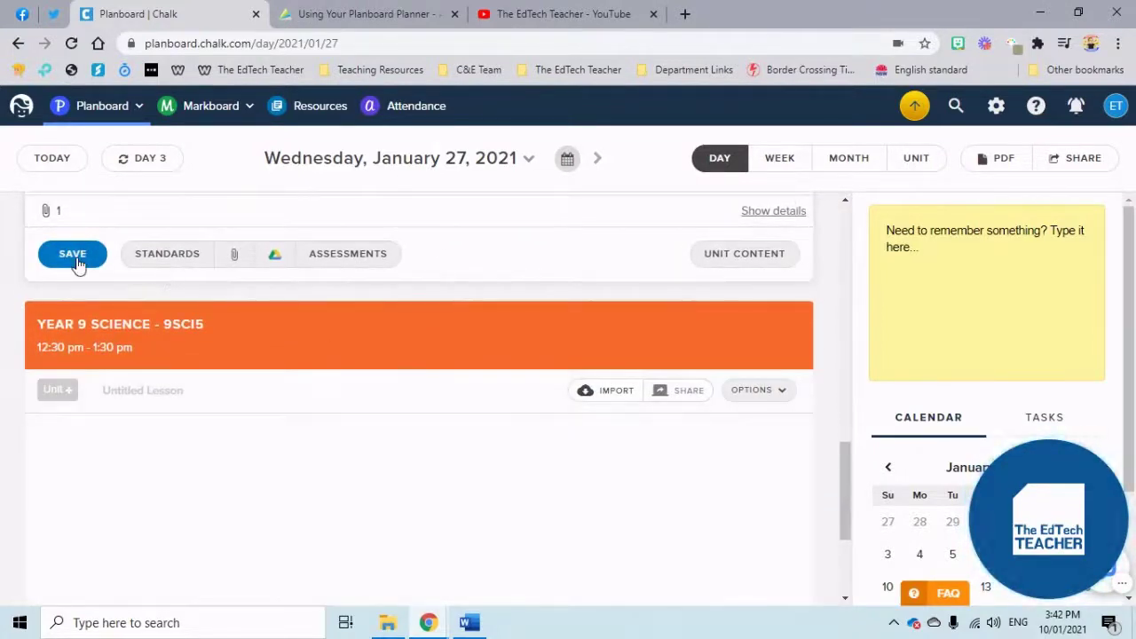
{"action": "left_click", "coordinate": [74, 255]}
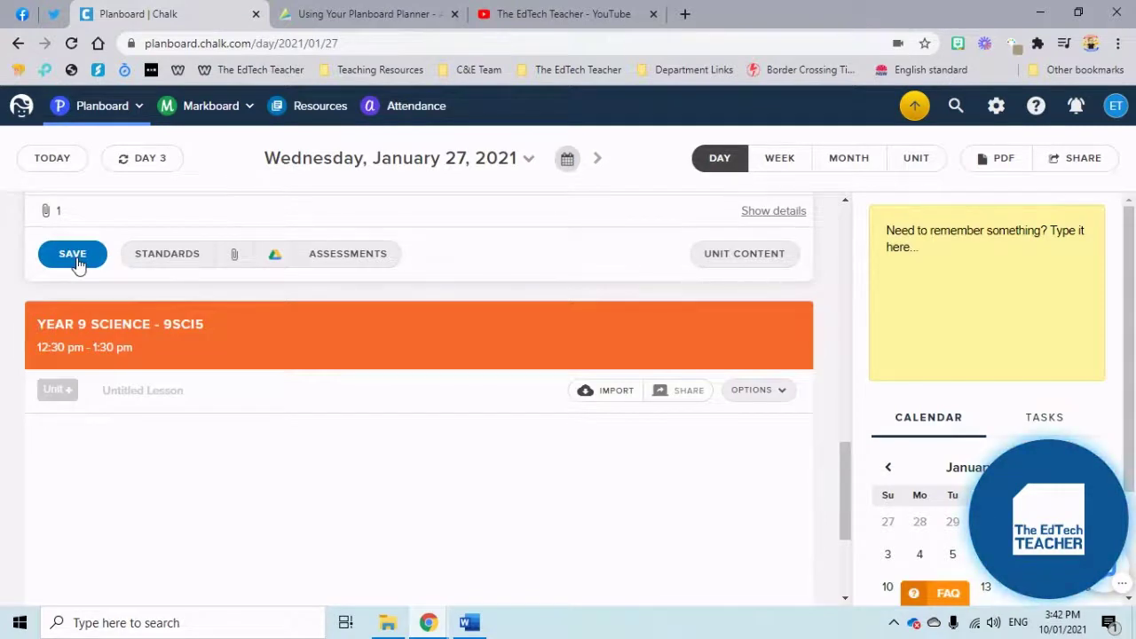
Start adding content without a template to the untitled Year 9 Science - 9SCI5 lesson
{"action": "mouse_move", "coordinate": [189, 366]}
{"action": "scroll", "coordinate": [215, 364], "scroll_direction": "down", "scroll_amount": 1}
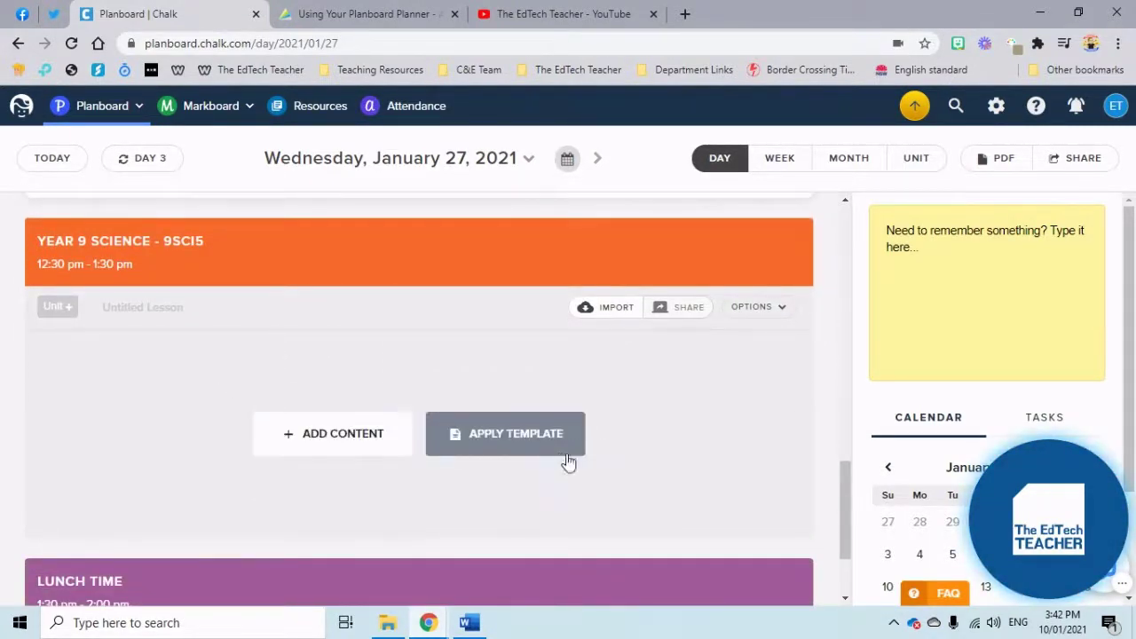
{"action": "left_click", "coordinate": [330, 435]}
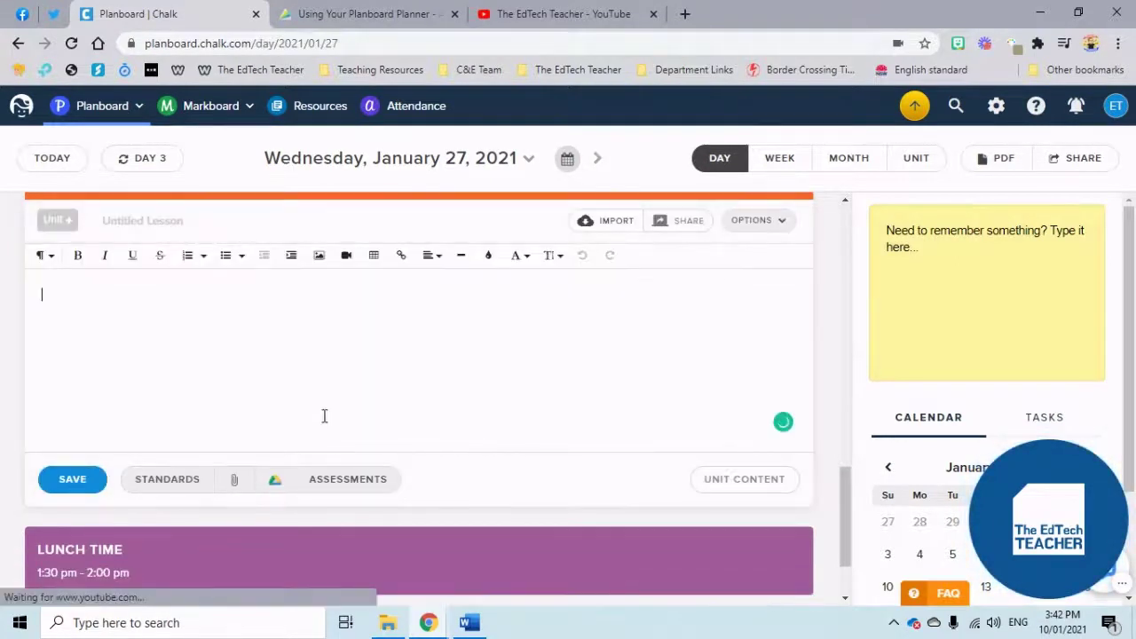
{"action": "left_click", "coordinate": [468, 324]}
{"action": "scroll", "coordinate": [391, 341], "scroll_direction": "up", "scroll_amount": 1}
{"action": "scroll", "coordinate": [394, 353], "scroll_direction": "down", "scroll_amount": 2}
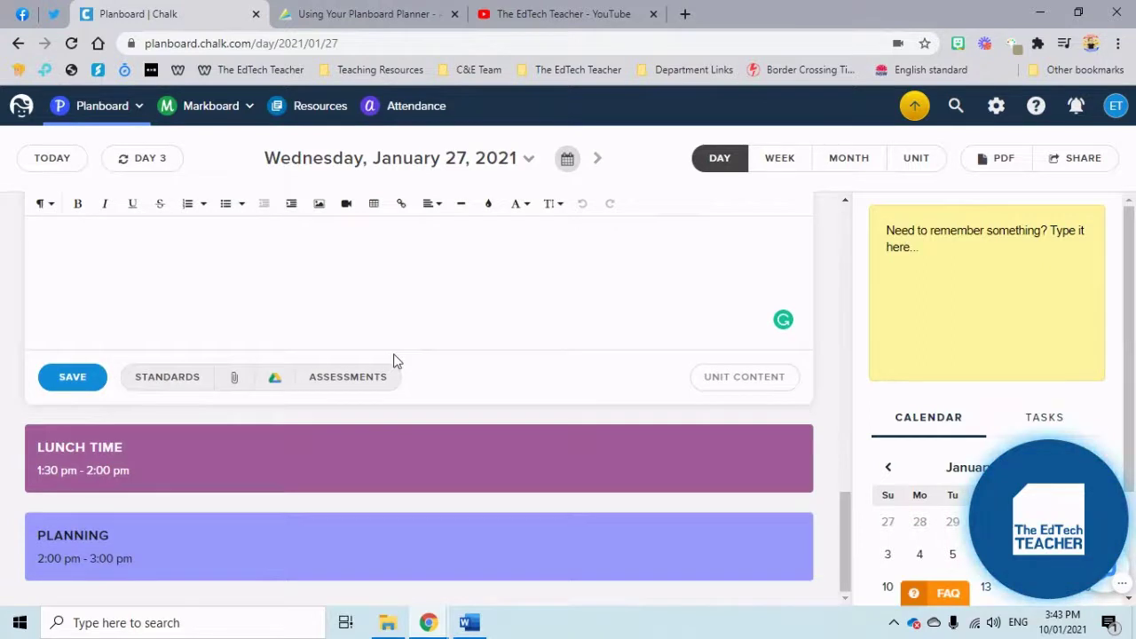
{"action": "scroll", "coordinate": [396, 361], "scroll_direction": "up", "scroll_amount": 2}
{"action": "scroll", "coordinate": [396, 362], "scroll_direction": "down", "scroll_amount": 2}
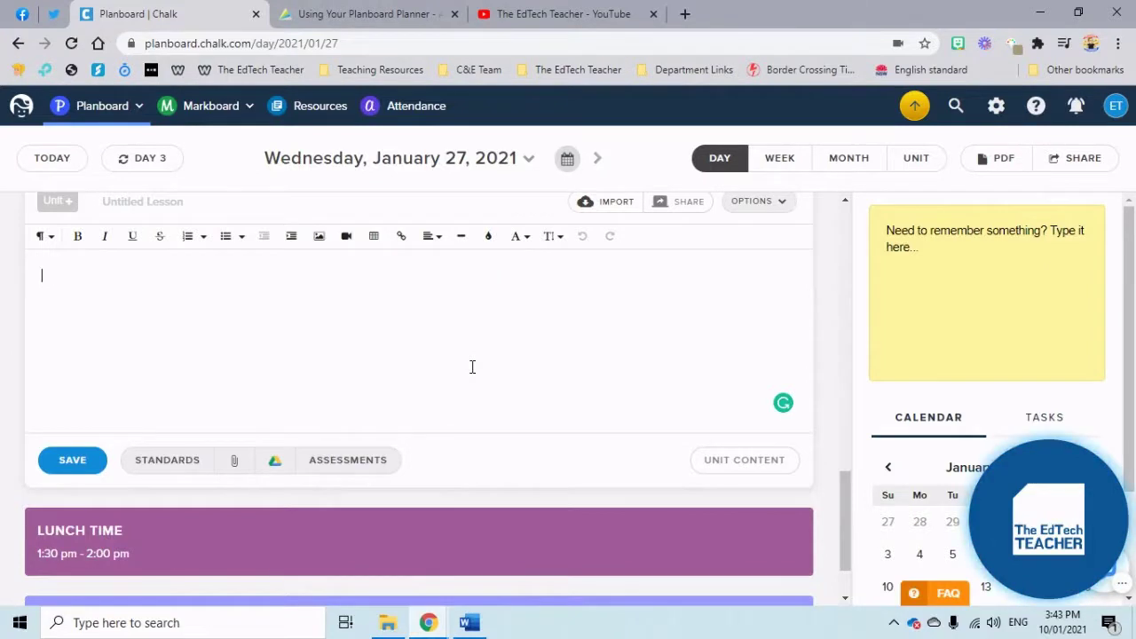
{"action": "scroll", "coordinate": [636, 348], "scroll_direction": "up", "scroll_amount": 1}
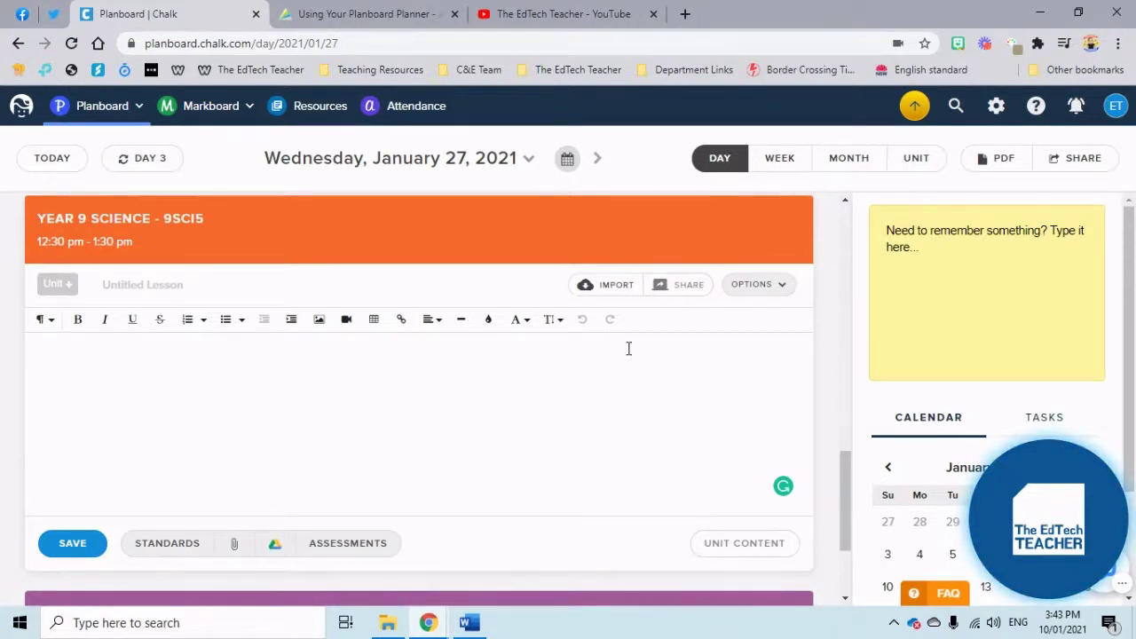
{"action": "mouse_move", "coordinate": [1065, 517]}
{"action": "left_click_drag", "start_coordinate": [1066, 518], "coordinate": [966, 518]}
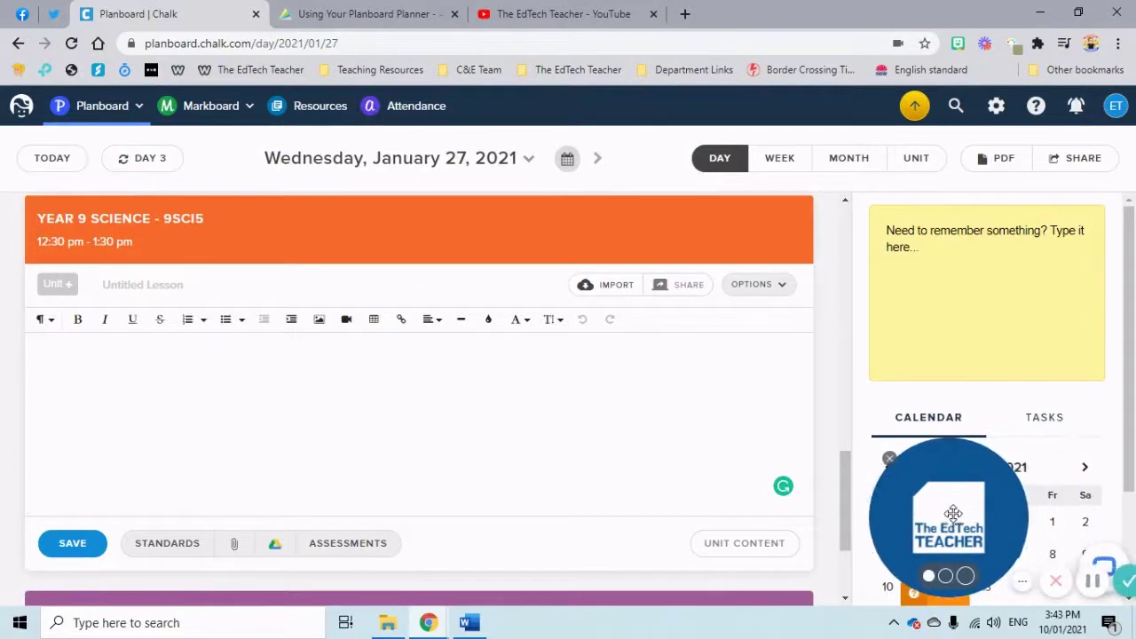
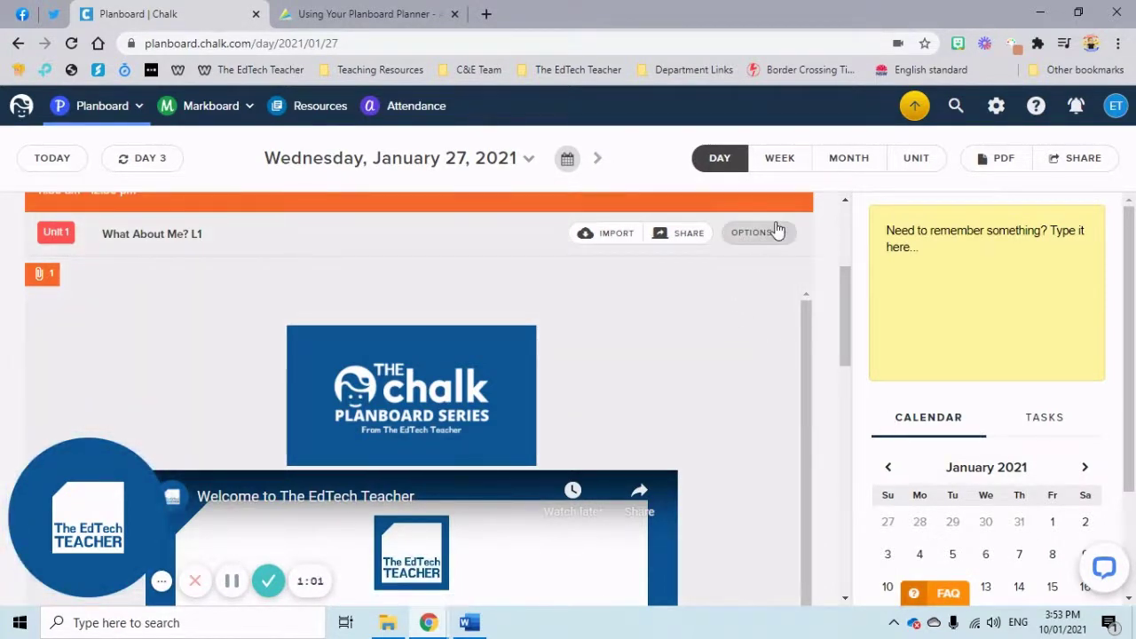
{"action": "scroll", "coordinate": [637, 309], "scroll_direction": "up", "scroll_amount": 1}
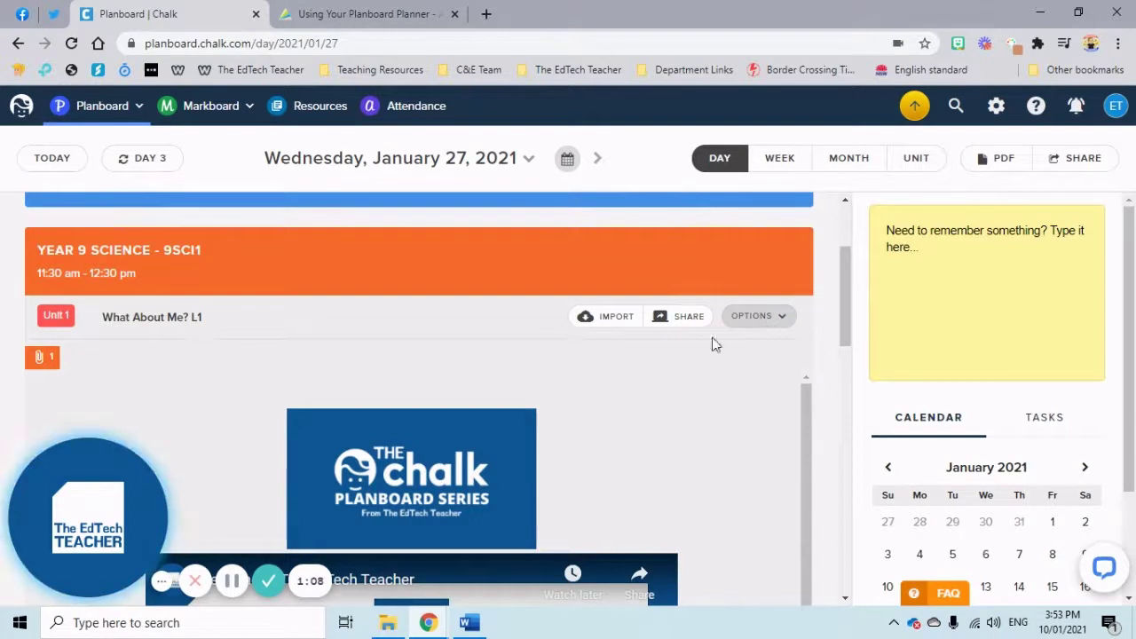
{"action": "left_click", "coordinate": [232, 581]}
{"action": "left_click", "coordinate": [233, 581]}
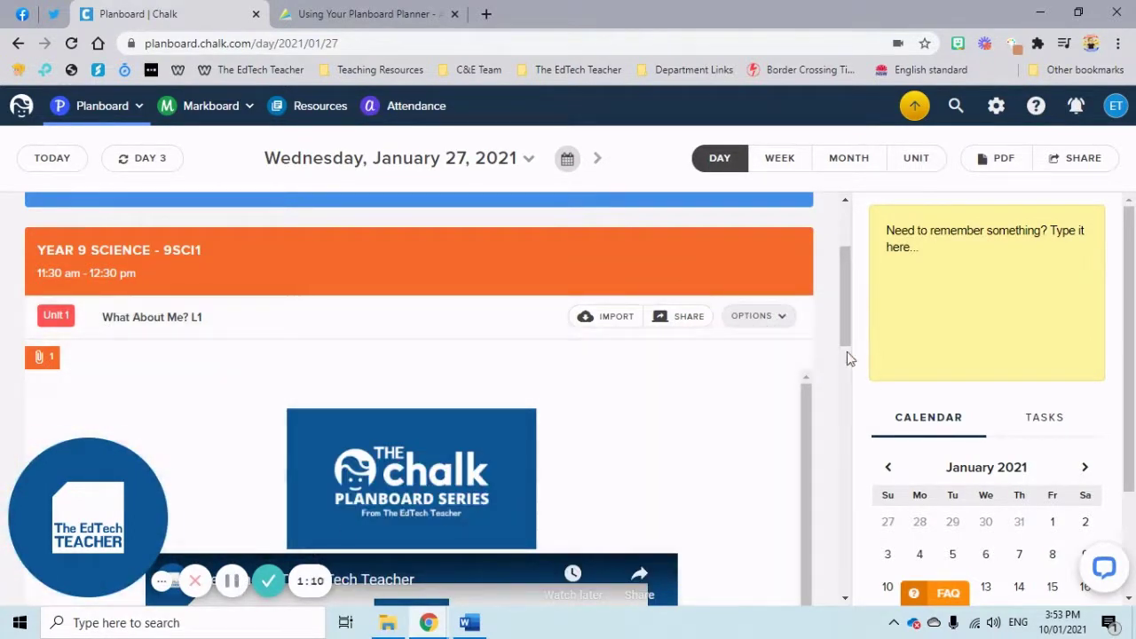
Copy the What About Me? L1 lesson to the Year 9 Science - 9SCI1 class on February 10, 2021
{"action": "left_click", "coordinate": [784, 325]}
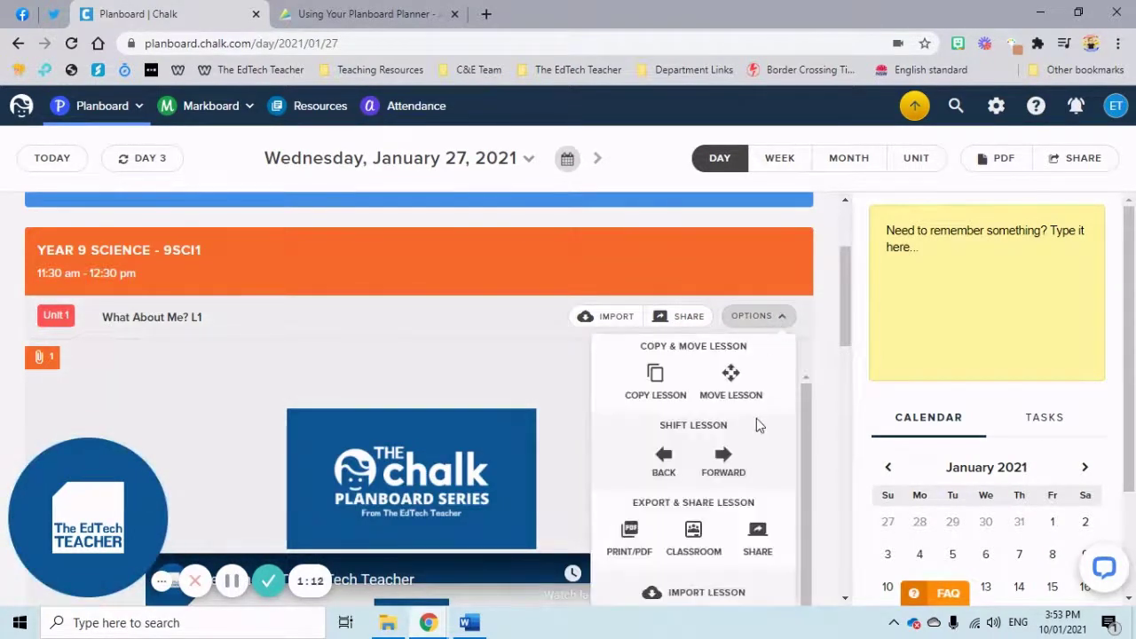
{"action": "scroll", "coordinate": [756, 418], "scroll_direction": "down", "scroll_amount": 1}
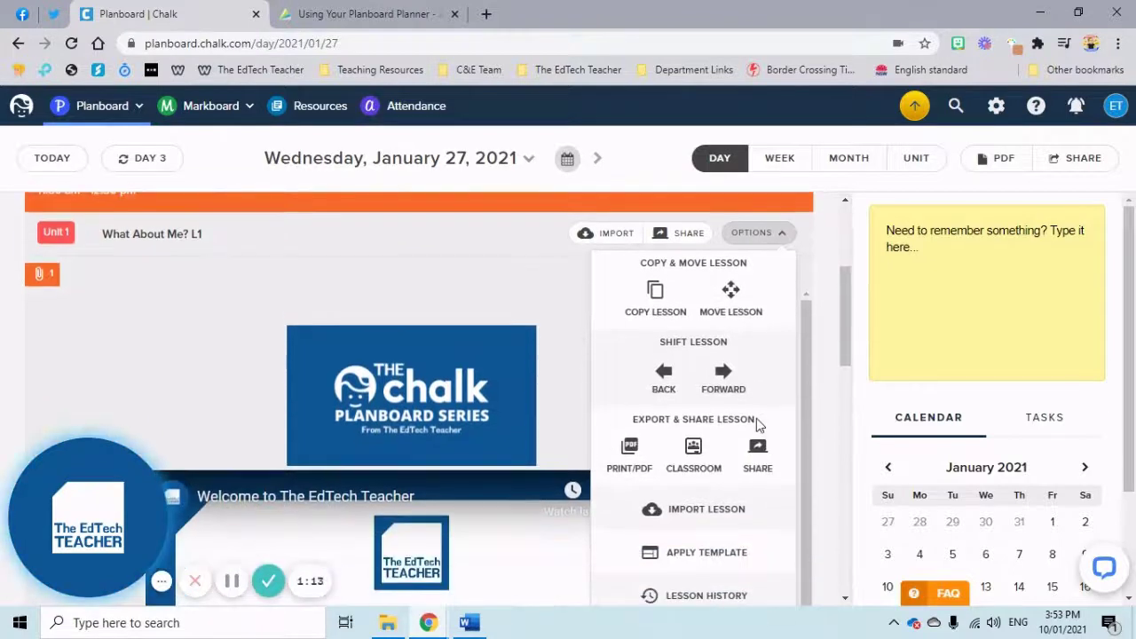
{"action": "left_click", "coordinate": [655, 302]}
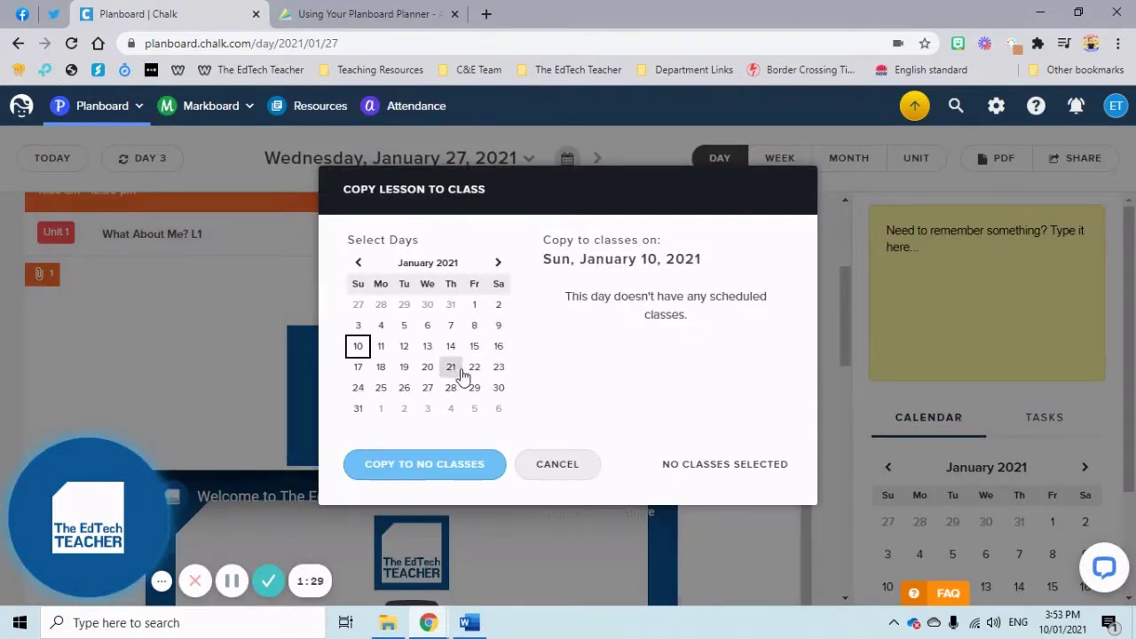
{"action": "left_click", "coordinate": [426, 413]}
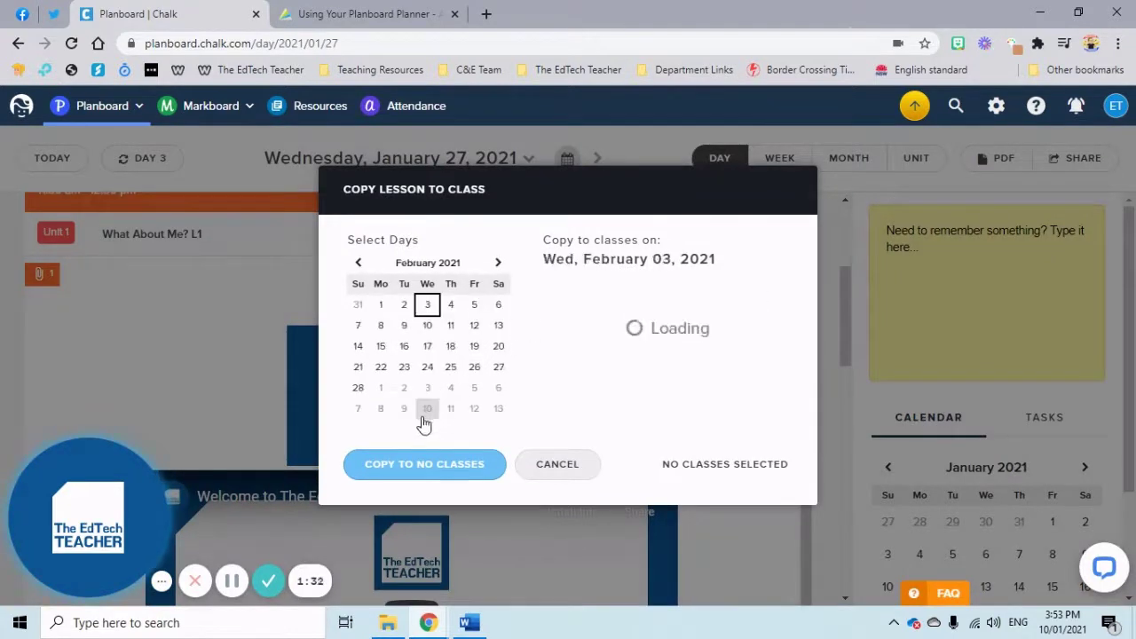
{"action": "left_click", "coordinate": [427, 327]}
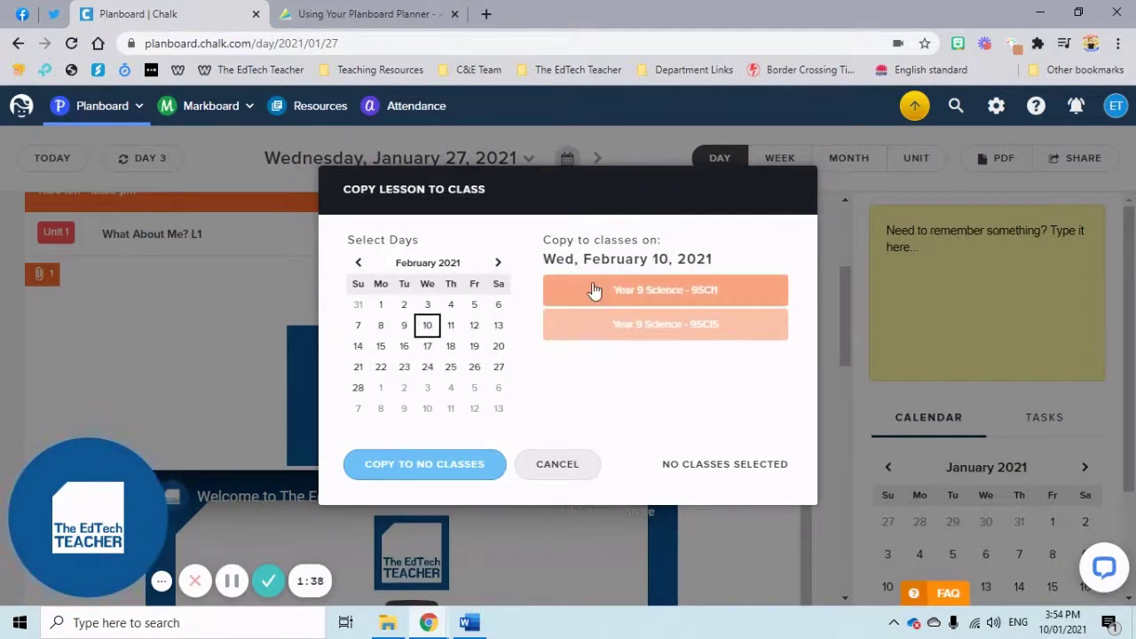
{"action": "left_click", "coordinate": [595, 291]}
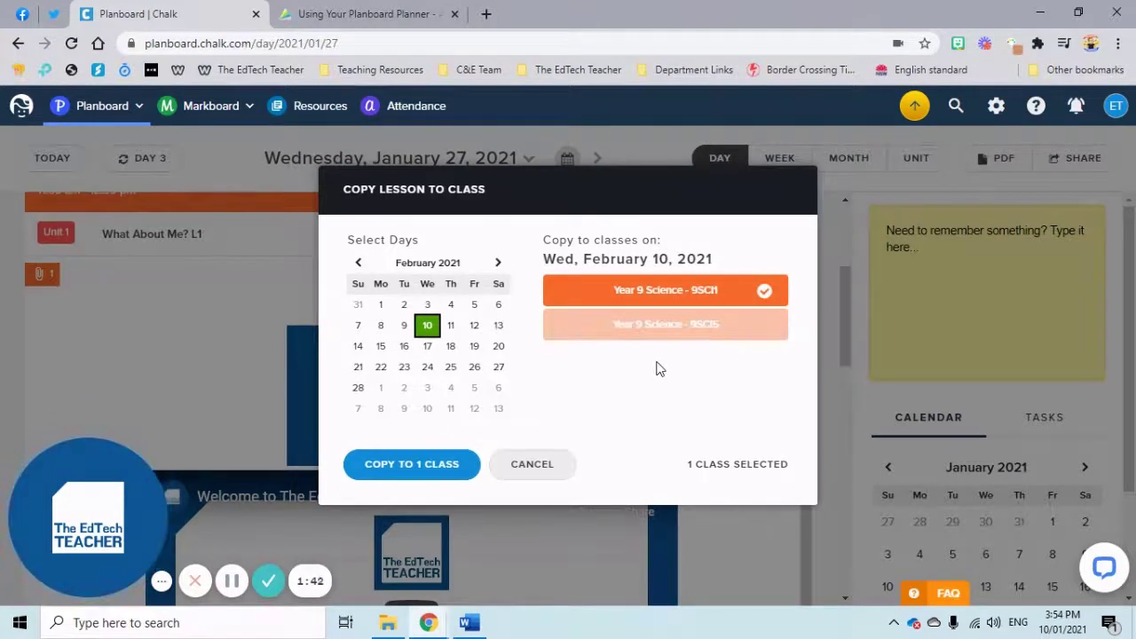
{"action": "left_click", "coordinate": [461, 469]}
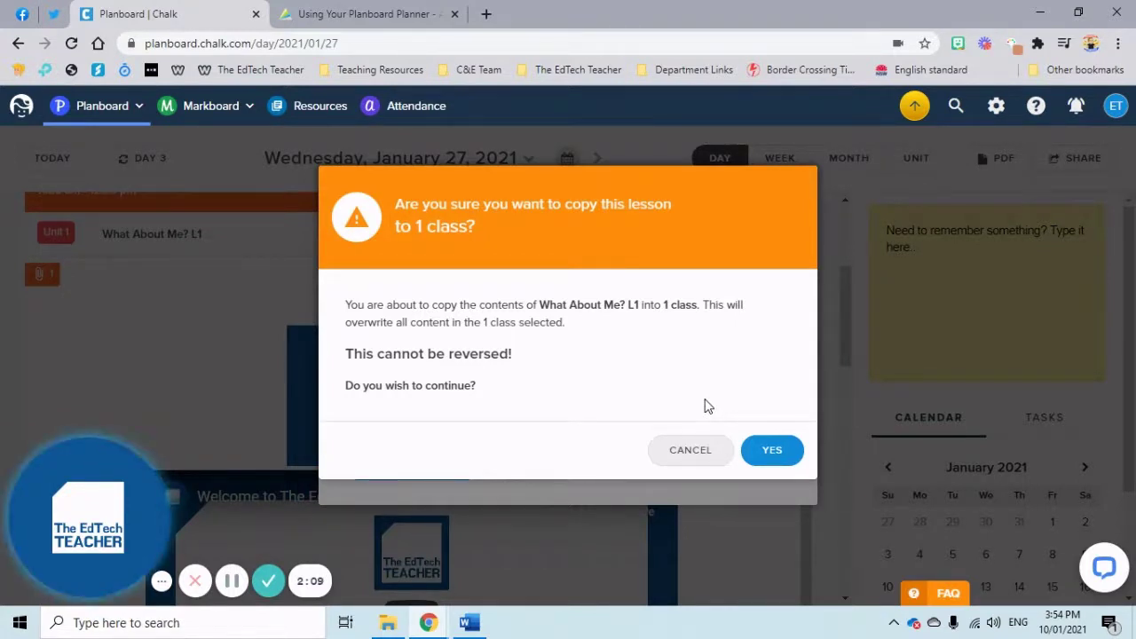
{"action": "left_click", "coordinate": [769, 451]}
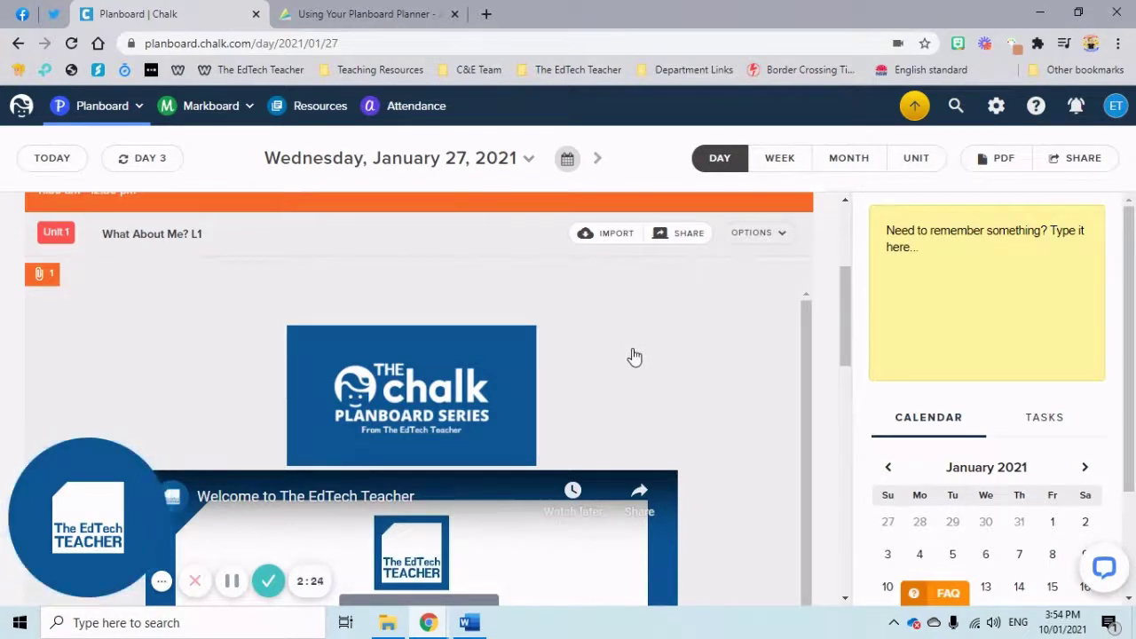
Move the What About Me? L1 lesson to the 11 English class on February 4, 2021, overwriting its content
{"action": "left_click", "coordinate": [753, 232]}
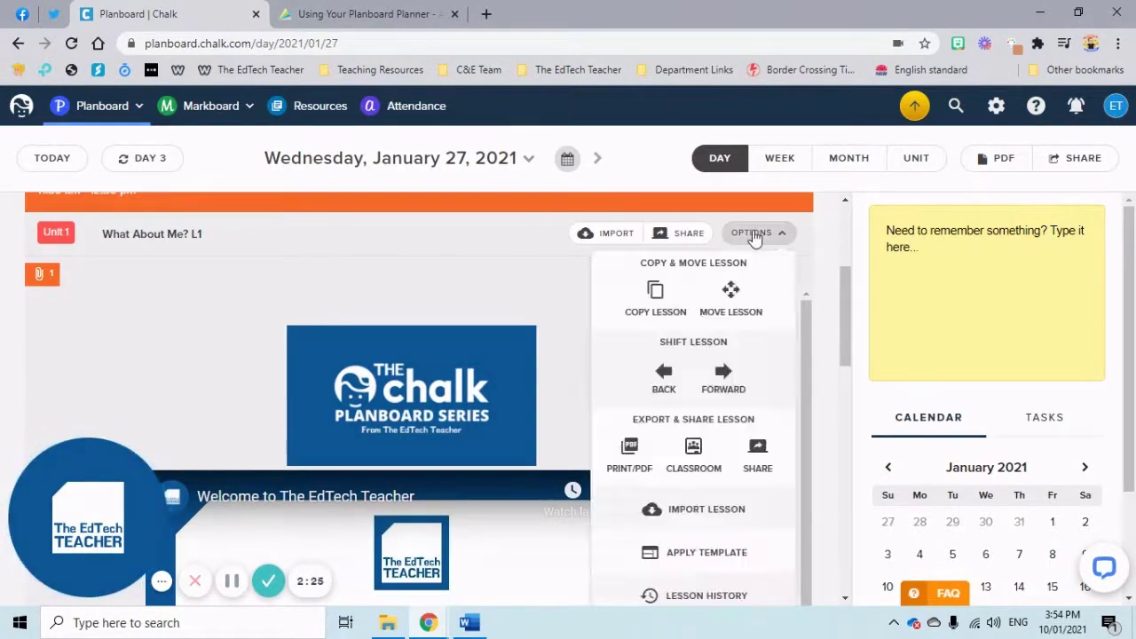
{"action": "left_click", "coordinate": [730, 307]}
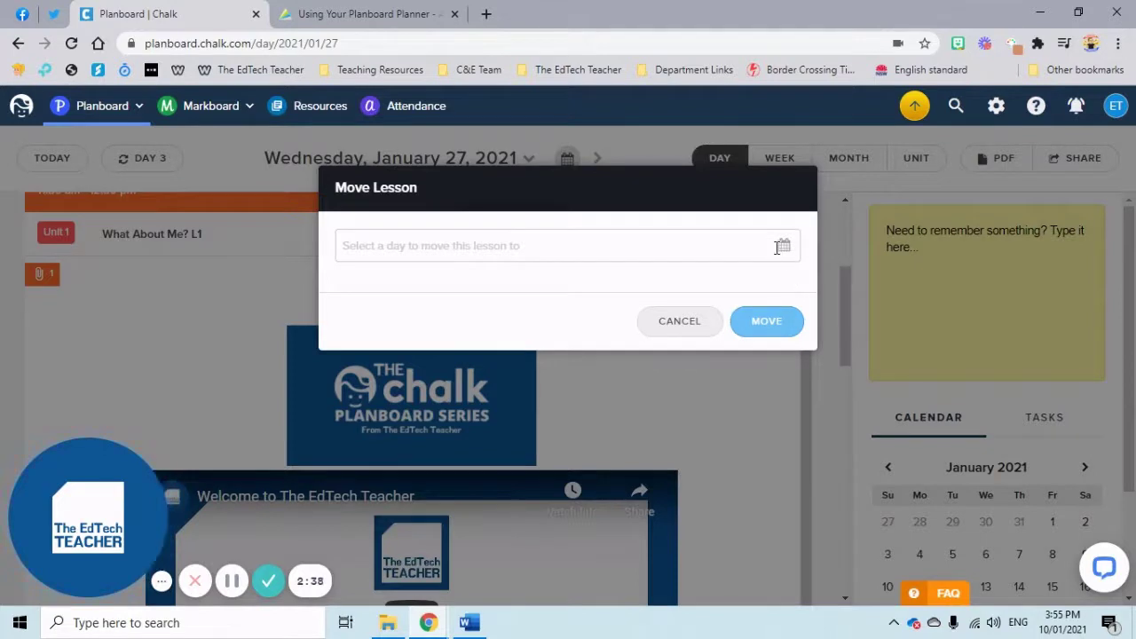
{"action": "left_click", "coordinate": [725, 247]}
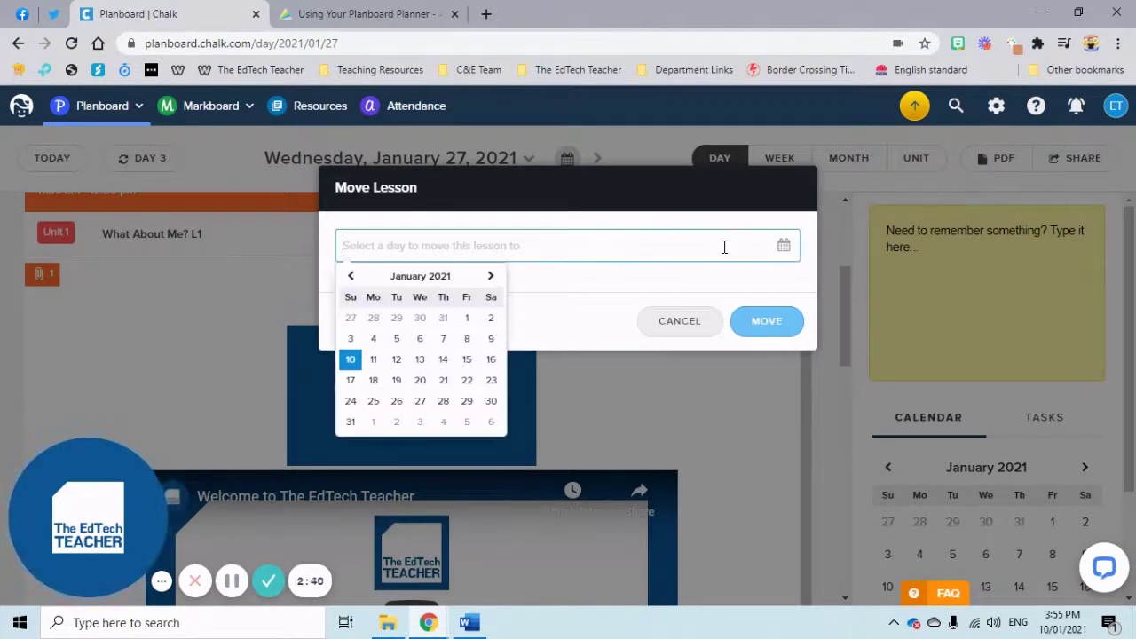
{"action": "left_click", "coordinate": [444, 422]}
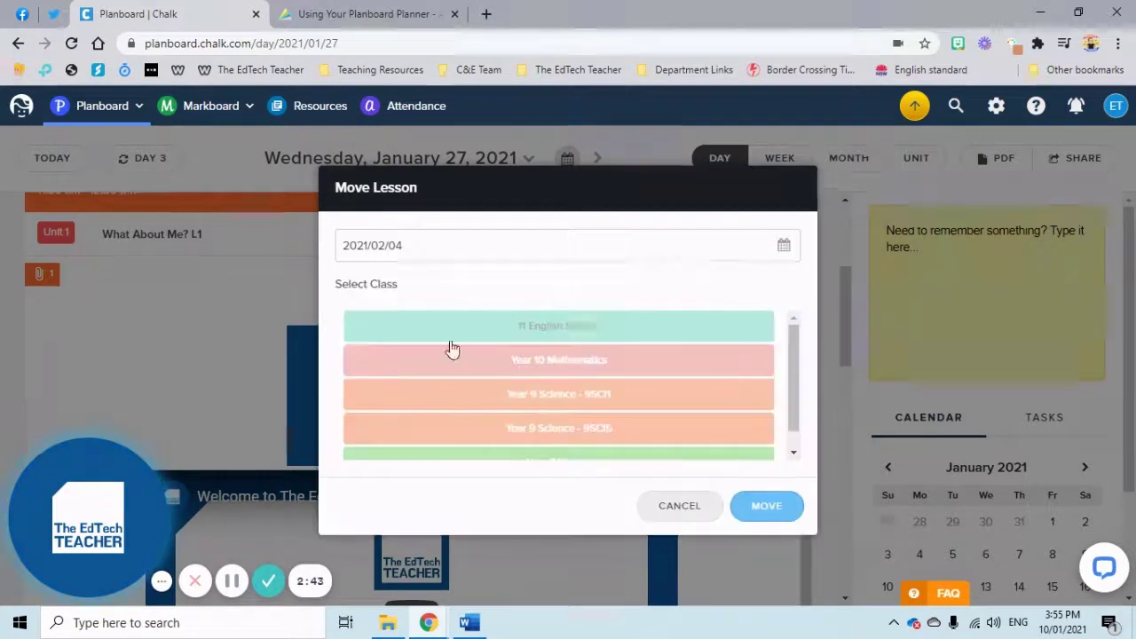
{"action": "left_click", "coordinate": [522, 327]}
{"action": "left_click", "coordinate": [771, 507]}
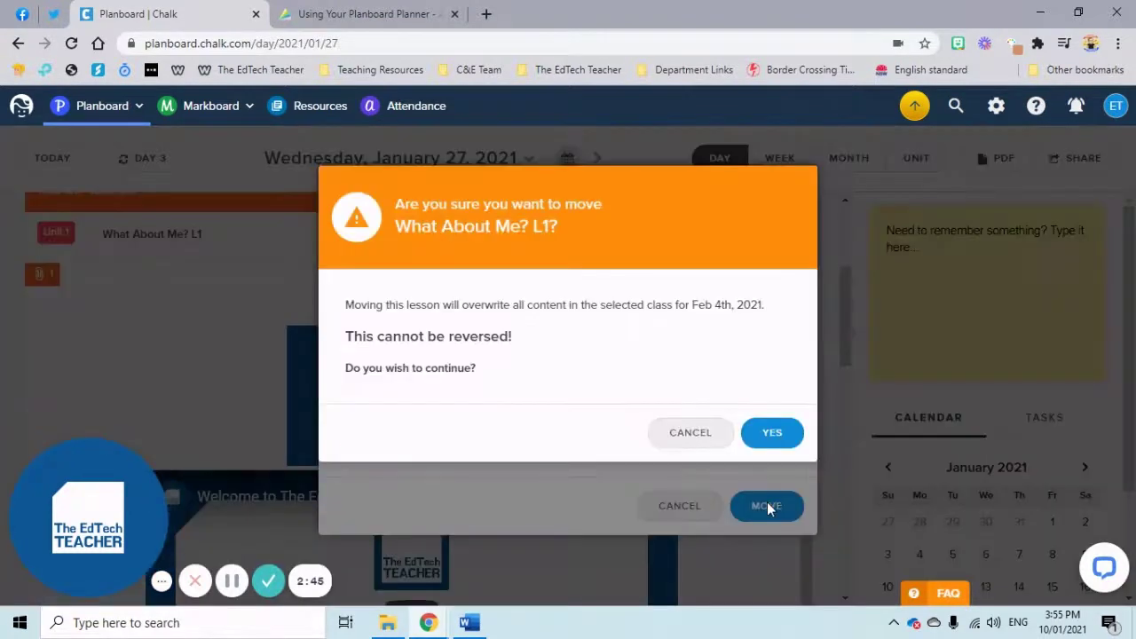
{"action": "left_click", "coordinate": [754, 433]}
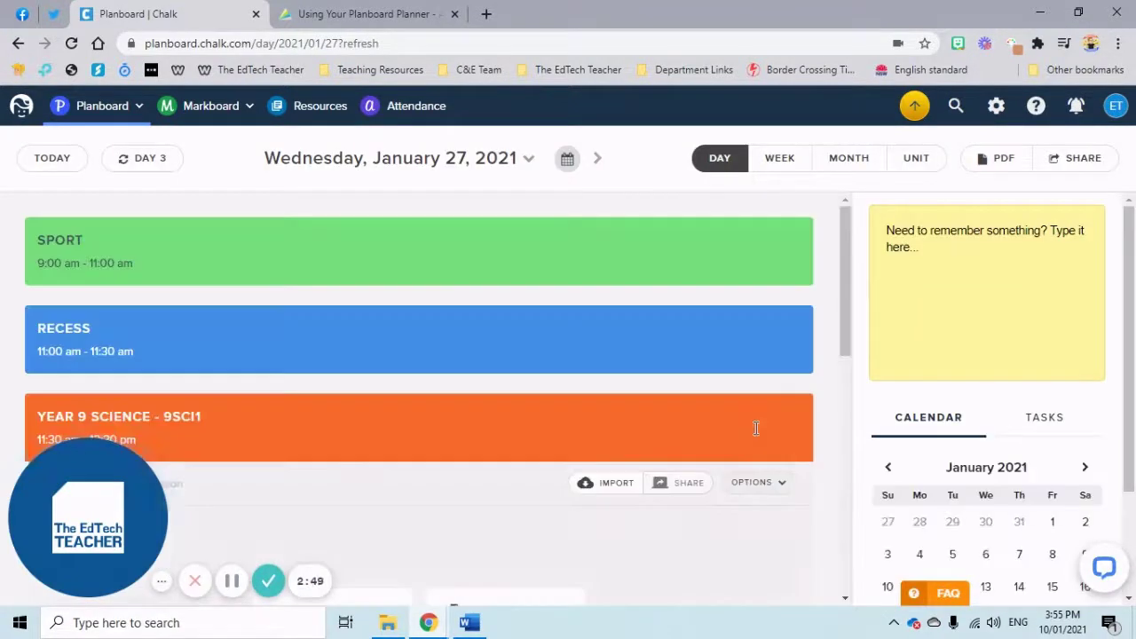
Go to the day planner for January 28, 2021 and find the Year 7 History lesson
{"action": "scroll", "coordinate": [510, 370], "scroll_direction": "down", "scroll_amount": 3}
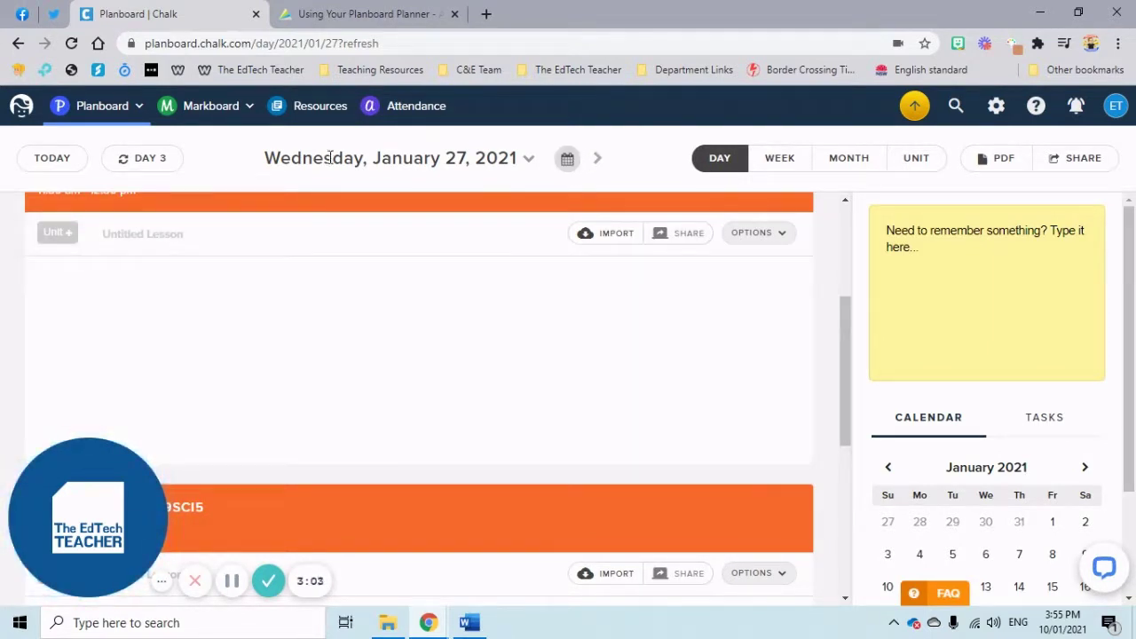
{"action": "left_click", "coordinate": [600, 158]}
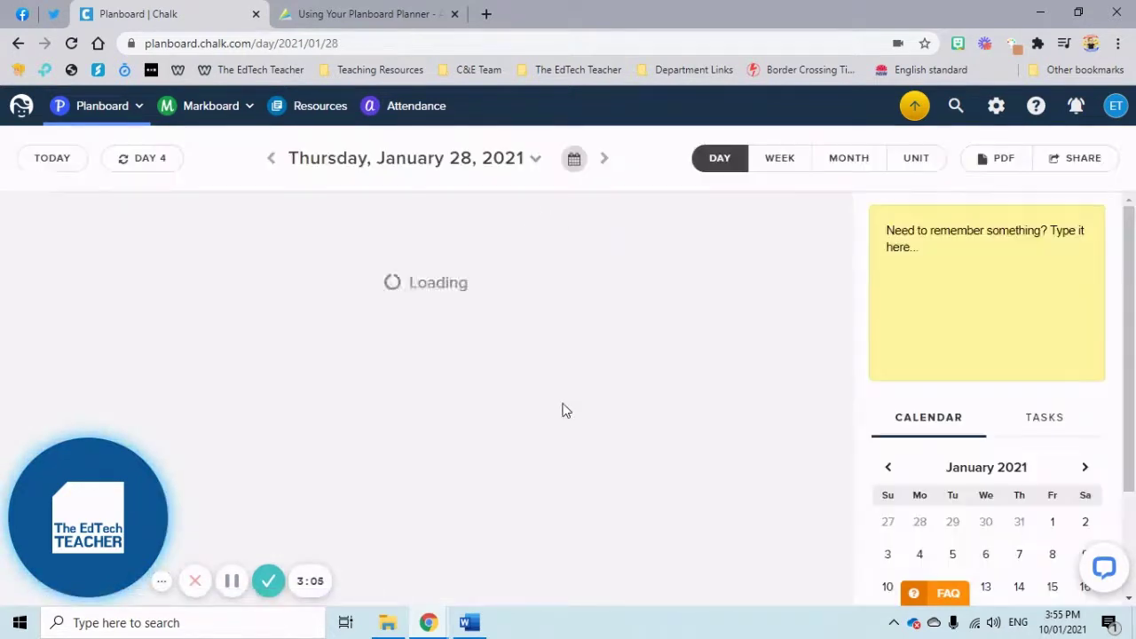
{"action": "scroll", "coordinate": [563, 411], "scroll_direction": "down", "scroll_amount": 4}
{"action": "scroll", "coordinate": [565, 412], "scroll_direction": "down", "scroll_amount": 3}
{"action": "scroll", "coordinate": [565, 410], "scroll_direction": "up", "scroll_amount": 3}
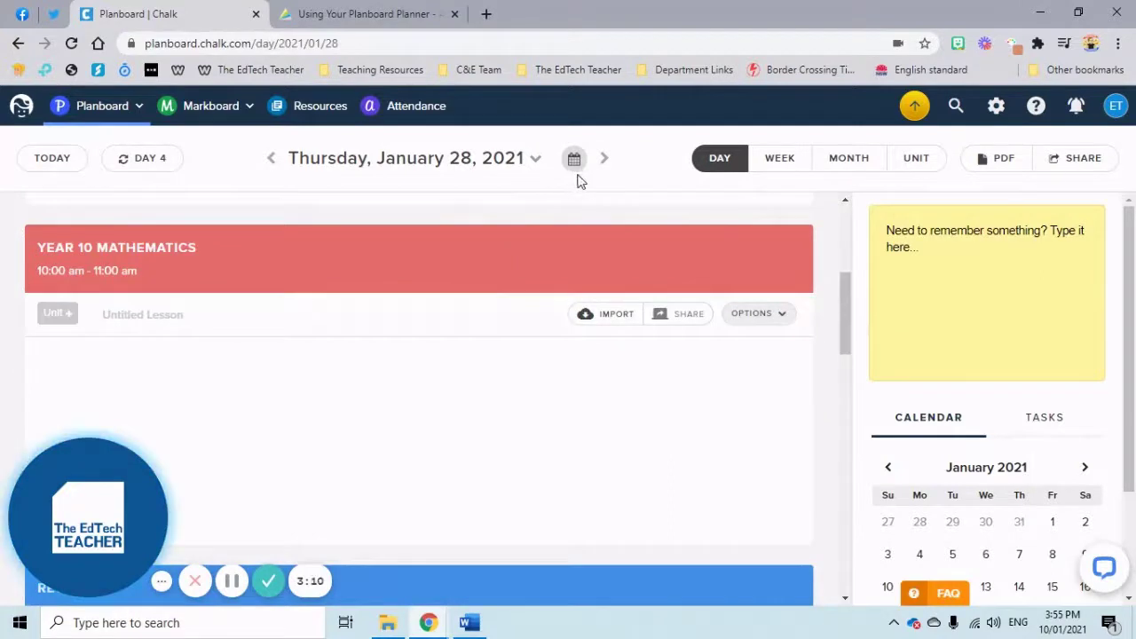
{"action": "scroll", "coordinate": [583, 335], "scroll_direction": "down", "scroll_amount": 4}
{"action": "scroll", "coordinate": [579, 336], "scroll_direction": "down", "scroll_amount": 5}
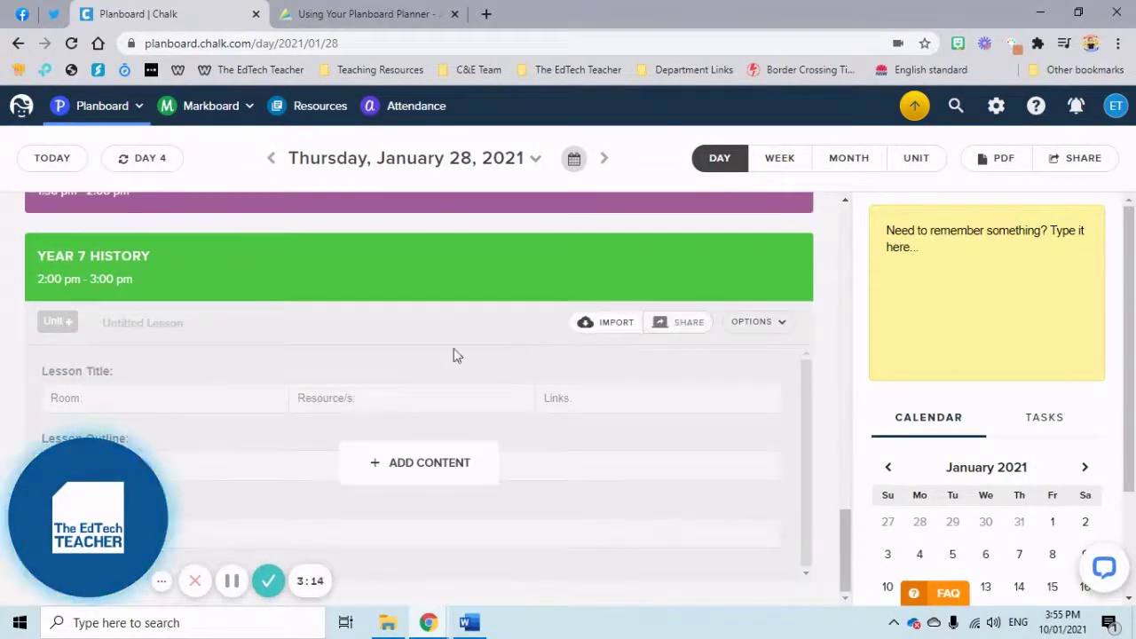
{"action": "left_click", "coordinate": [763, 327]}
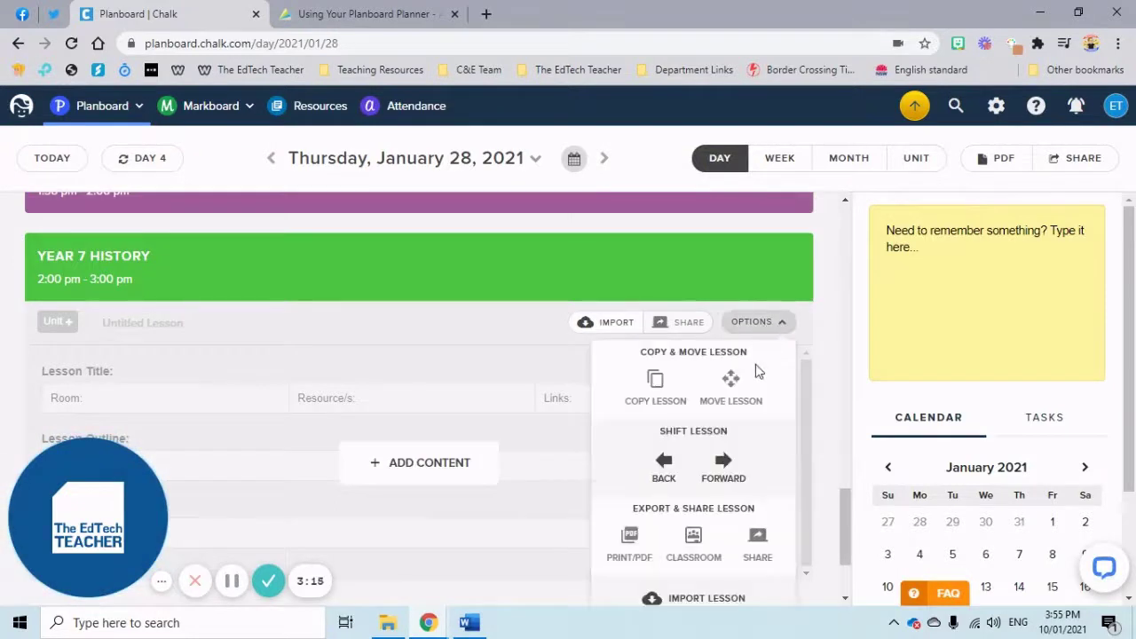
{"action": "scroll", "coordinate": [755, 366], "scroll_direction": "down", "scroll_amount": 3}
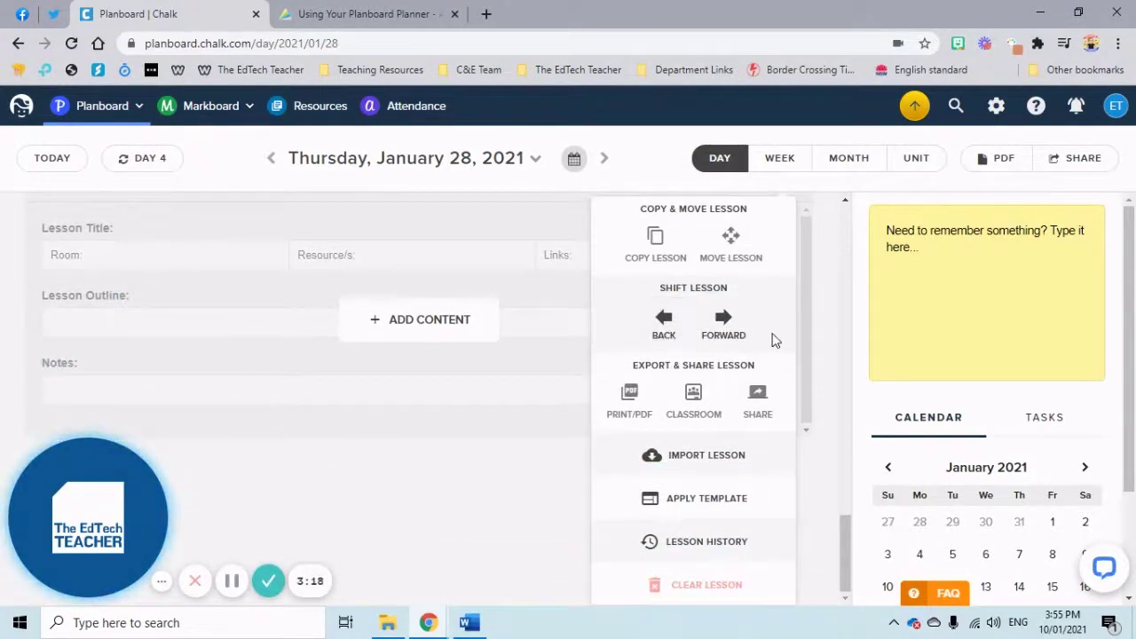
{"action": "left_click", "coordinate": [666, 323]}
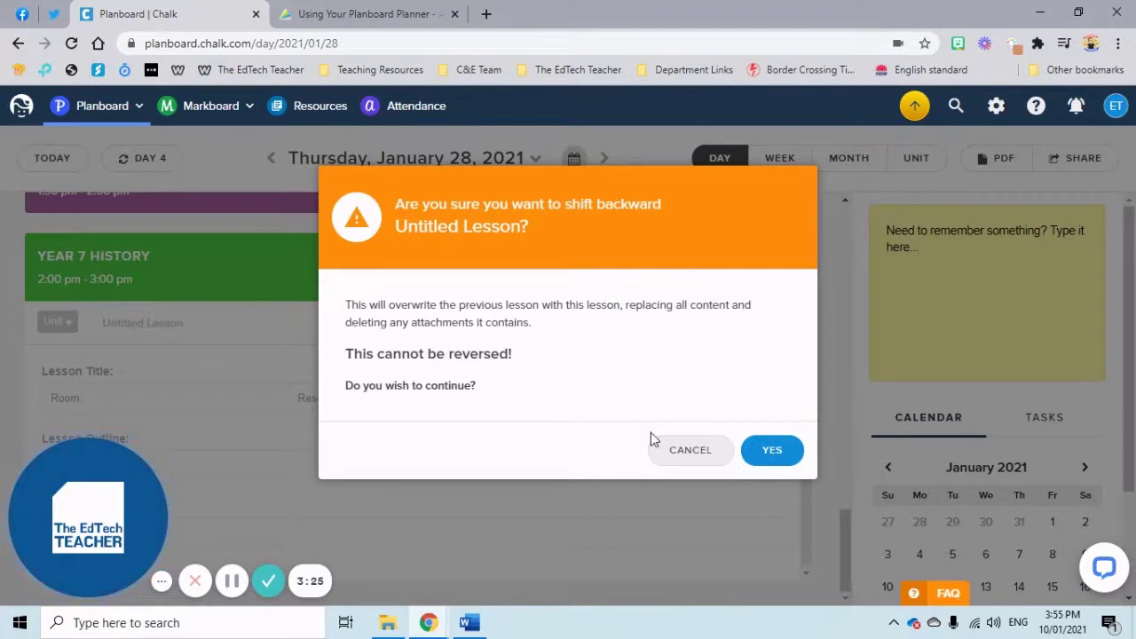
{"action": "left_click", "coordinate": [672, 450]}
Try to export the untitled Year 7 History lesson as a PDF
{"action": "left_click", "coordinate": [757, 323]}
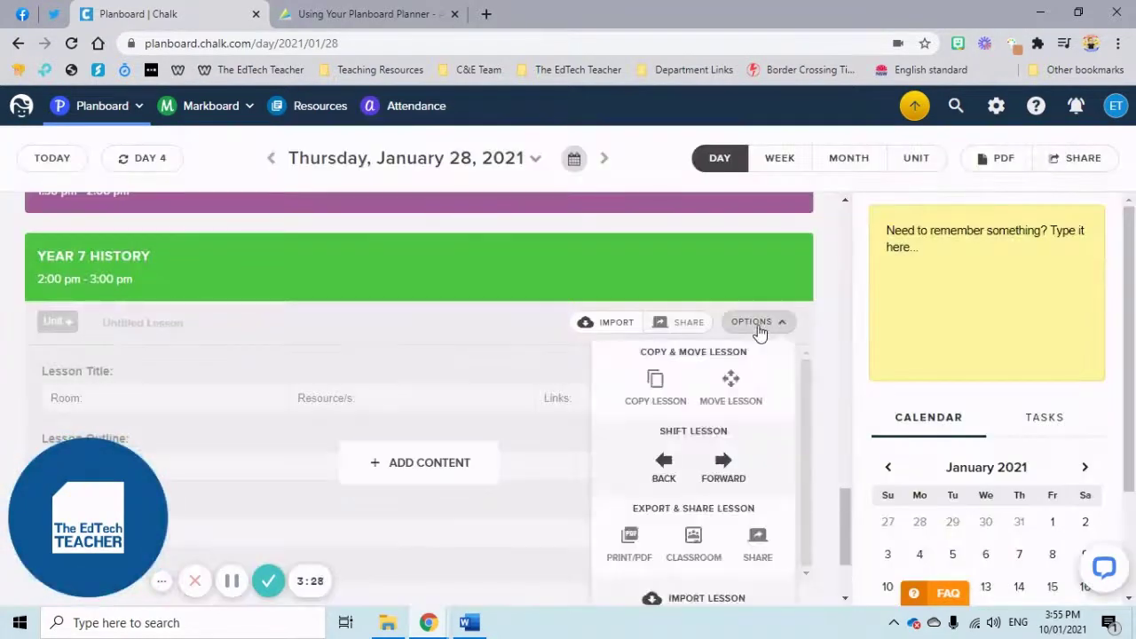
{"action": "scroll", "coordinate": [740, 377], "scroll_direction": "down", "scroll_amount": 3}
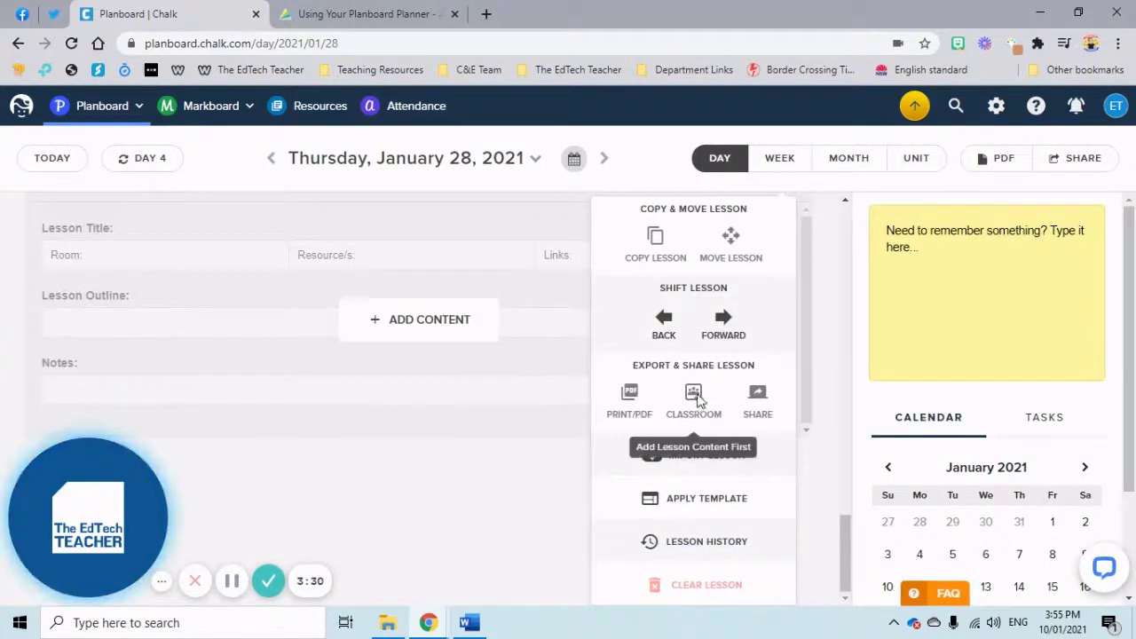
{"action": "left_click", "coordinate": [636, 395]}
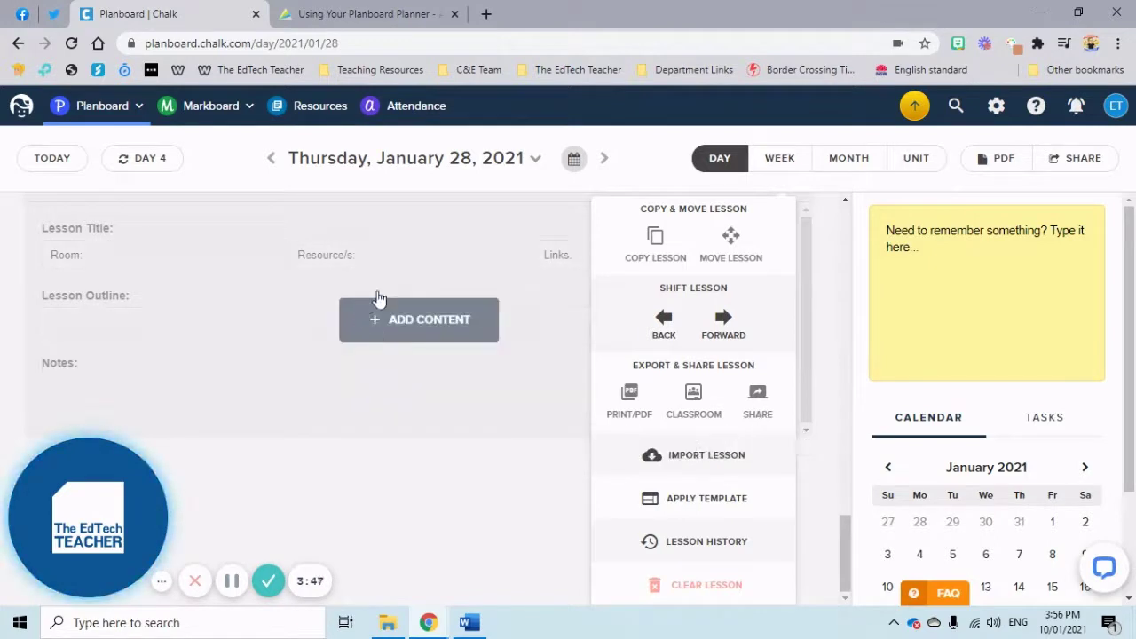
Add content to the untitled Year 7 History lesson, entering "This is my lesson plan" as the lesson title
{"action": "left_click", "coordinate": [401, 322]}
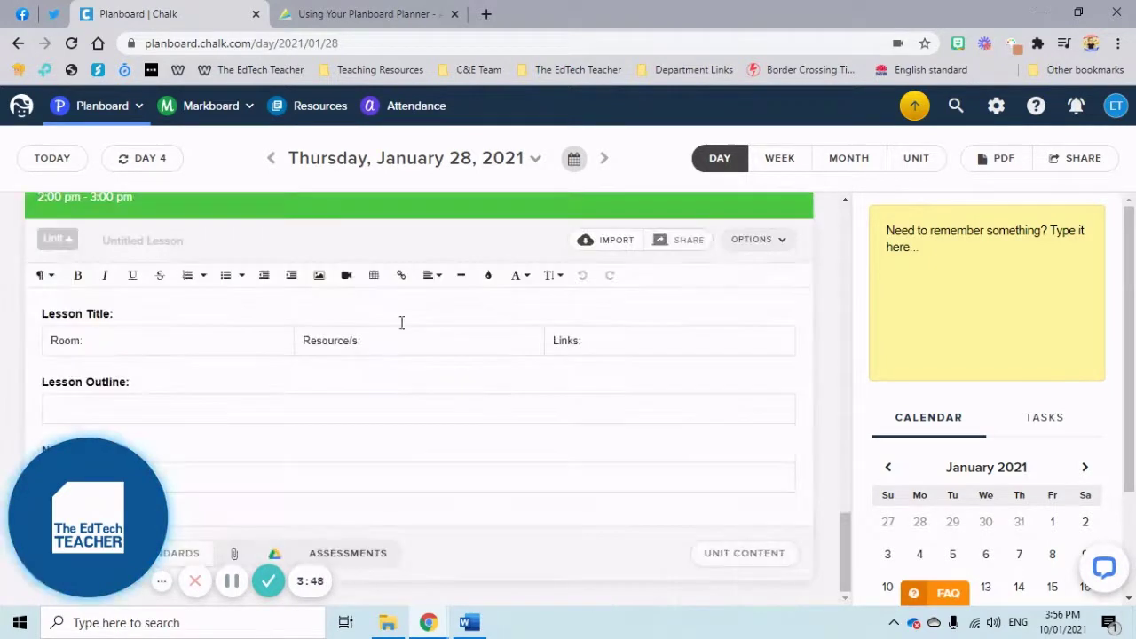
{"action": "left_click", "coordinate": [191, 333]}
{"action": "left_click", "coordinate": [752, 238]}
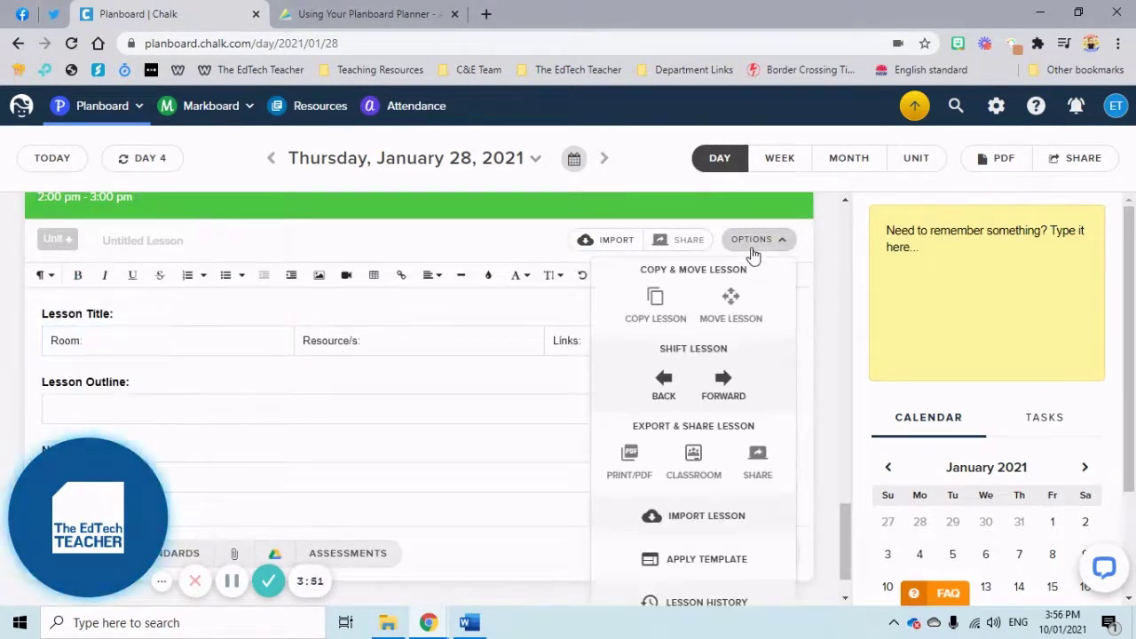
{"action": "left_click", "coordinate": [127, 316]}
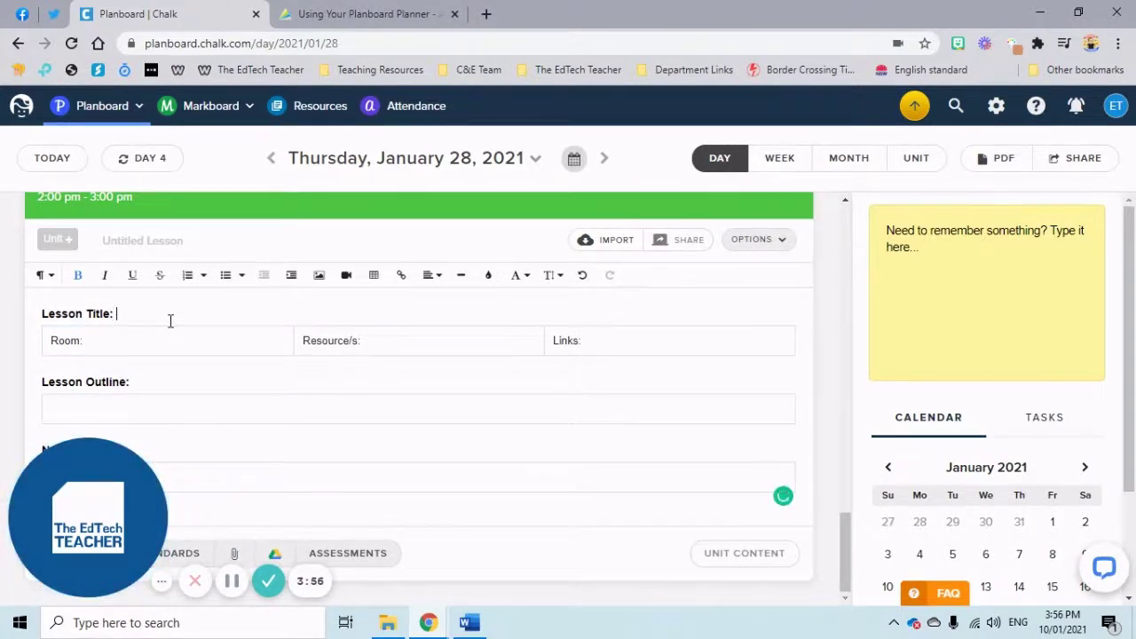
{"action": "type", "text": "This is my "}
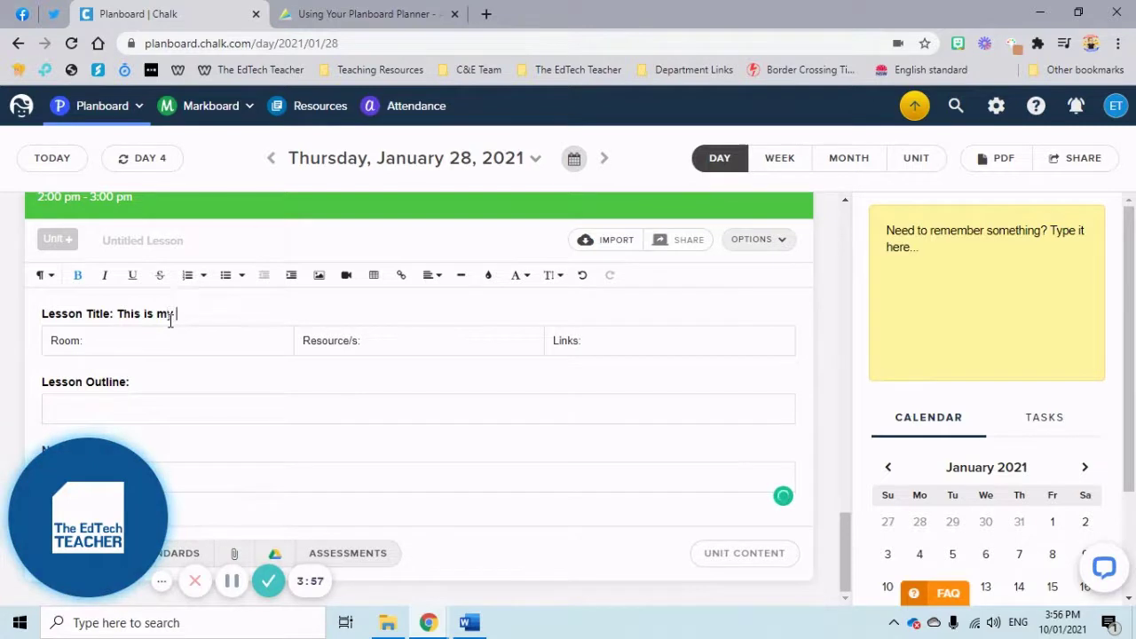
{"action": "type", "text": "lesson plan"}
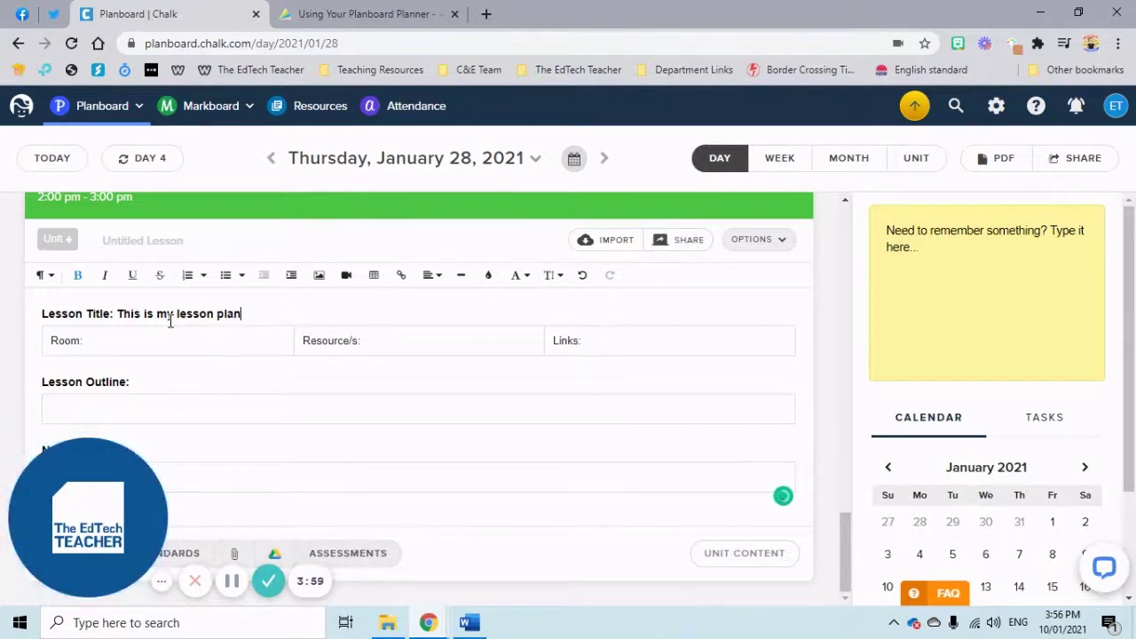
Export the Year 7 History lesson as a PDF with 0.5" margins, standards title and description, and portrait orientation, and look it over
{"action": "left_click", "coordinate": [785, 242]}
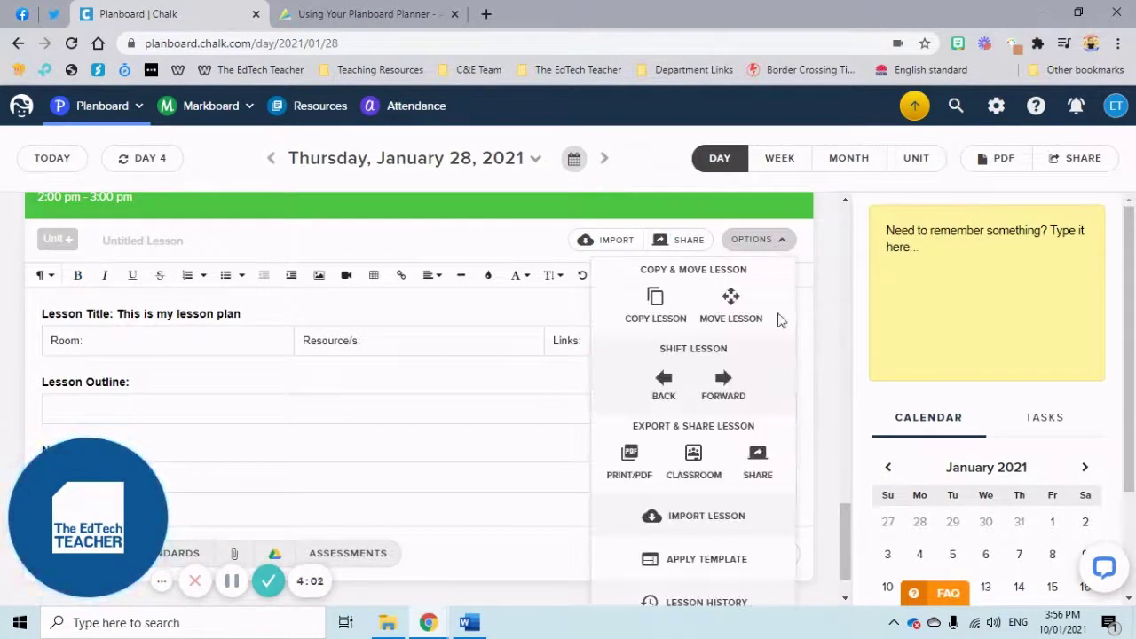
{"action": "left_click", "coordinate": [643, 462]}
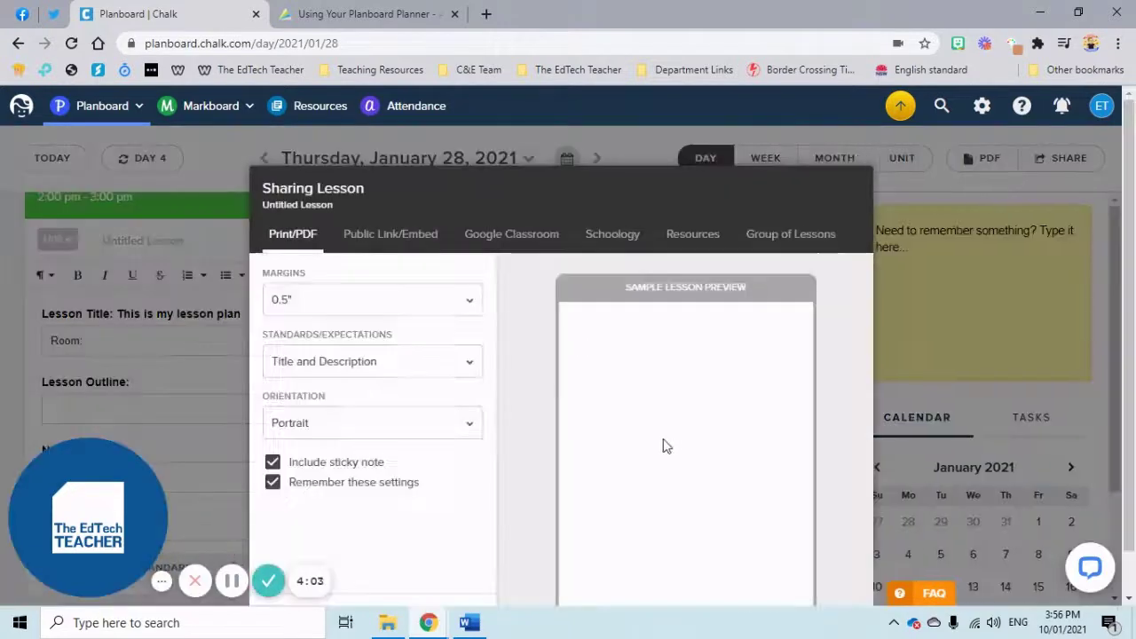
{"action": "left_click", "coordinate": [382, 302]}
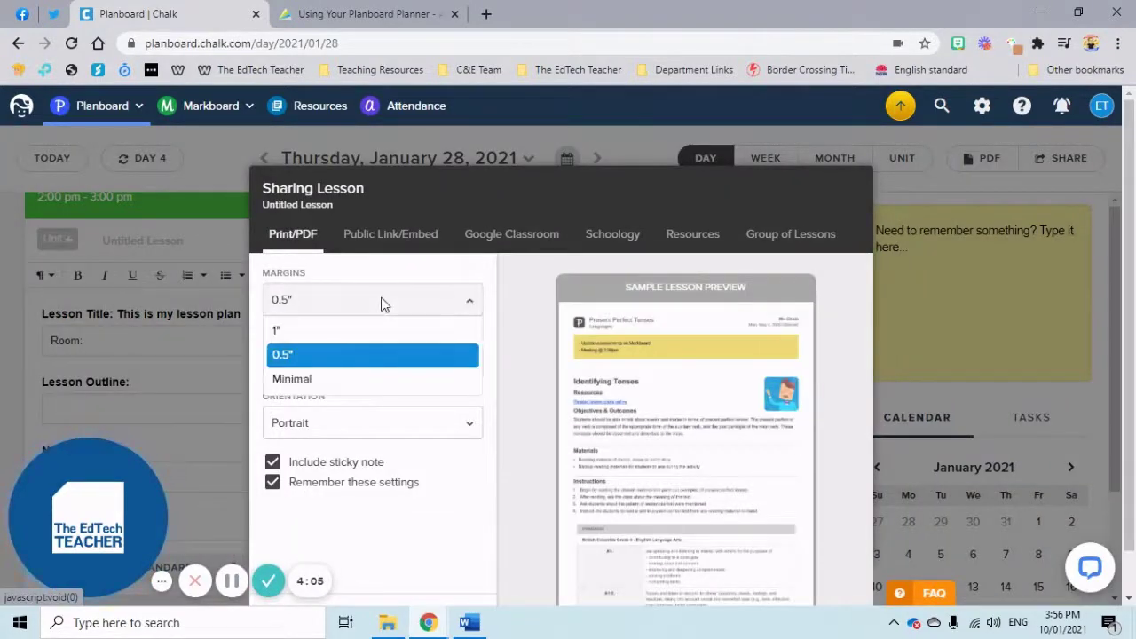
{"action": "left_click", "coordinate": [373, 302]}
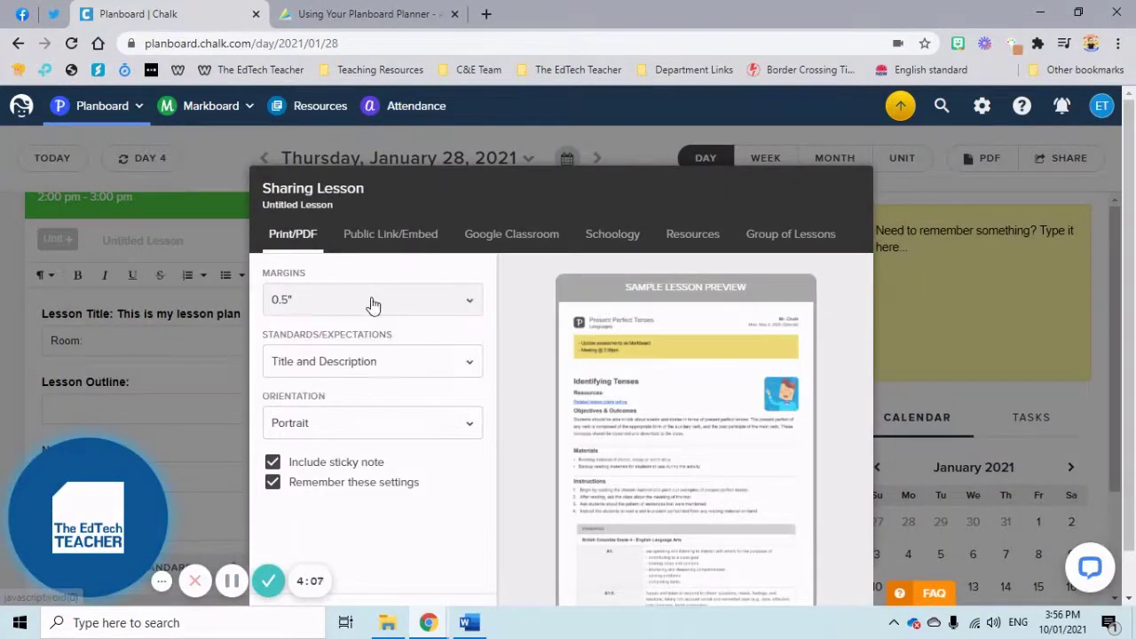
{"action": "left_click", "coordinate": [366, 362]}
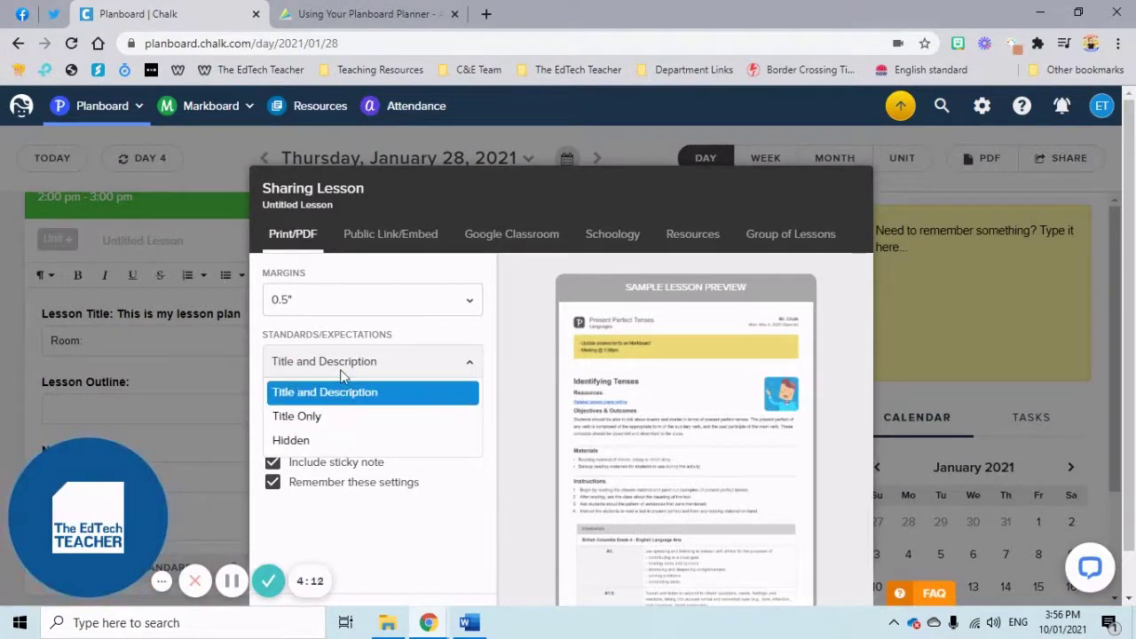
{"action": "left_click", "coordinate": [341, 376]}
{"action": "left_click", "coordinate": [329, 423]}
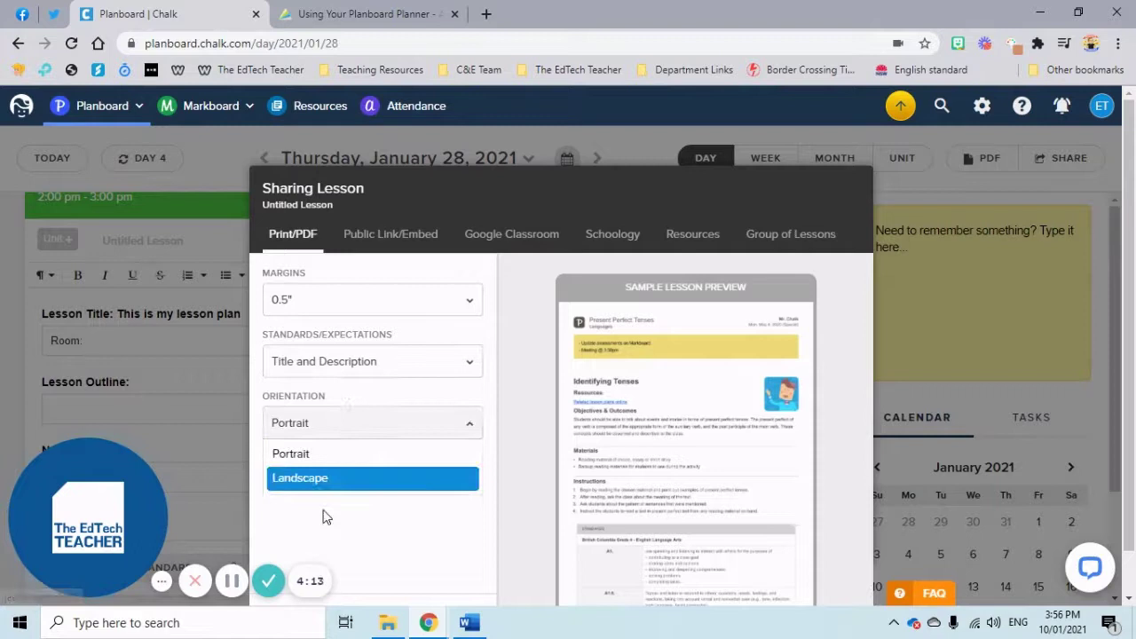
{"action": "left_click", "coordinate": [327, 430]}
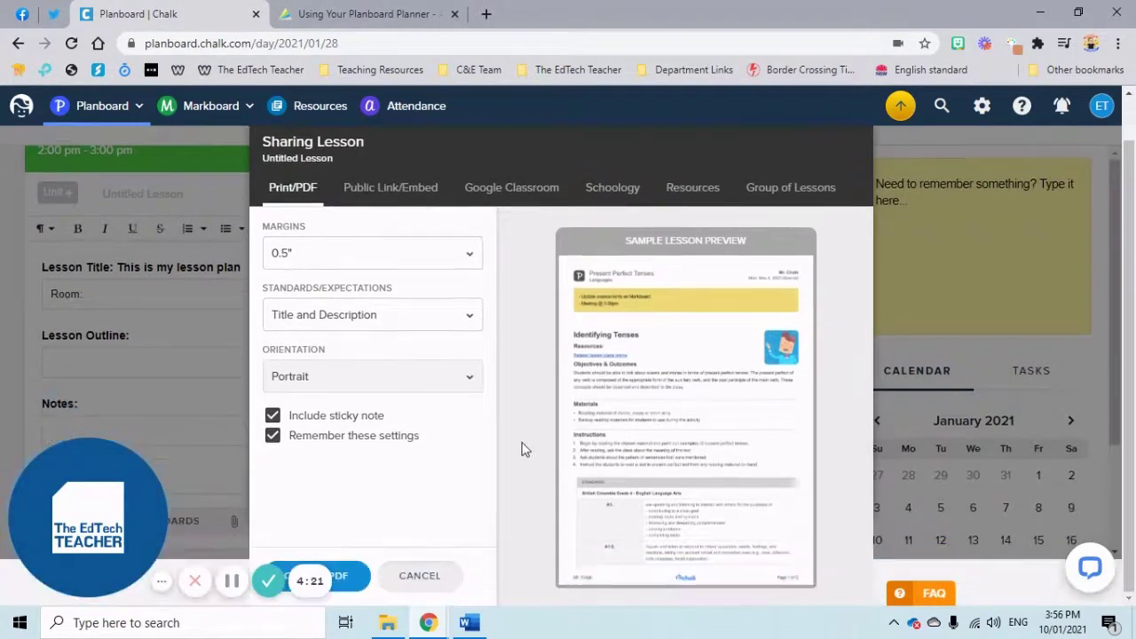
{"action": "left_click", "coordinate": [359, 582]}
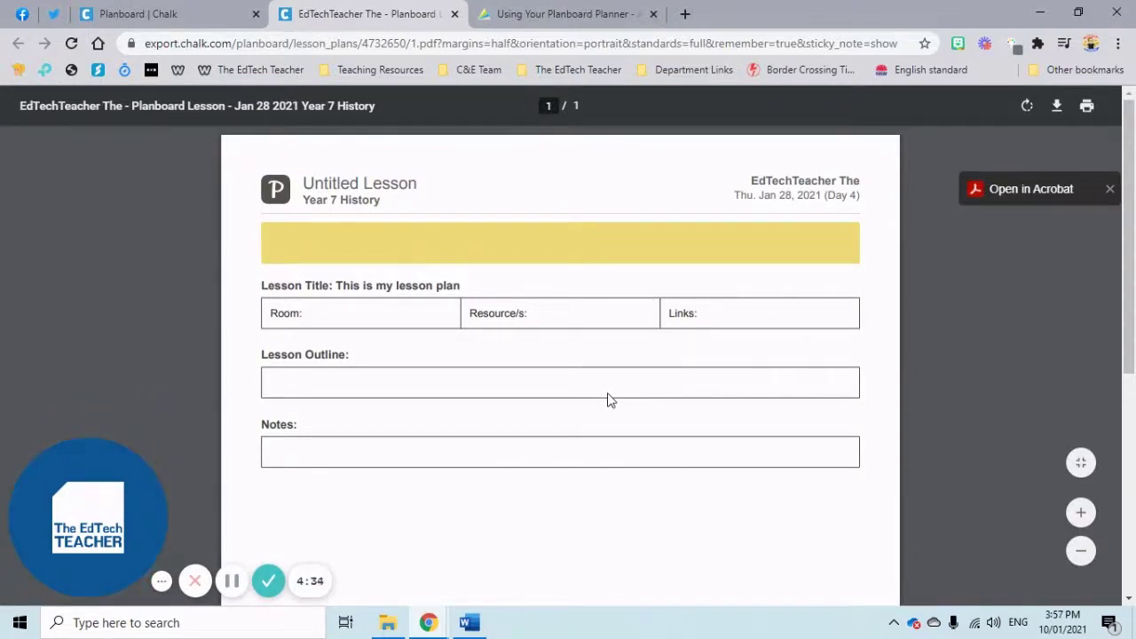
{"action": "scroll", "coordinate": [609, 402], "scroll_direction": "down", "scroll_amount": 5}
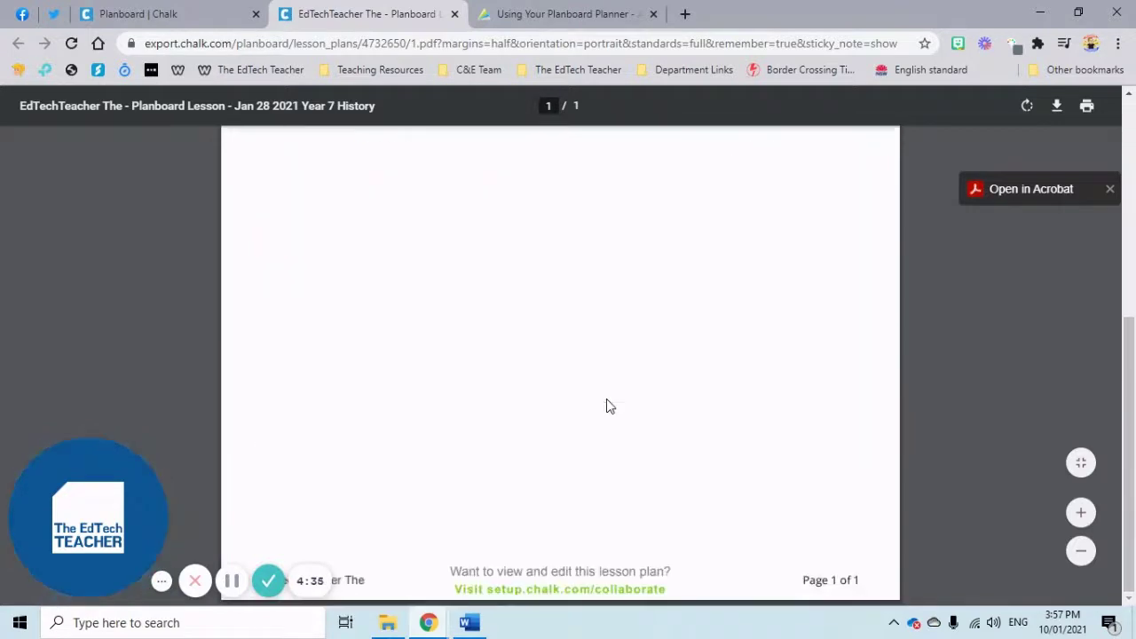
{"action": "scroll", "coordinate": [604, 400], "scroll_direction": "up", "scroll_amount": 5}
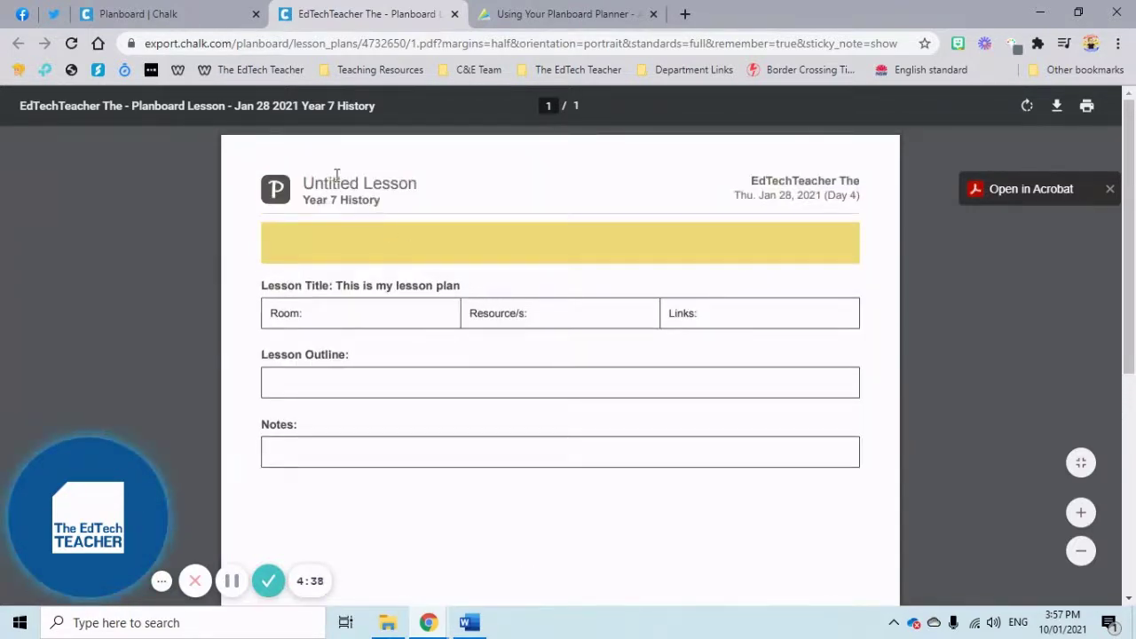
Return to the day planner and look at the Google Classroom sharing option for the Year 7 History lesson
{"action": "left_click", "coordinate": [191, 18]}
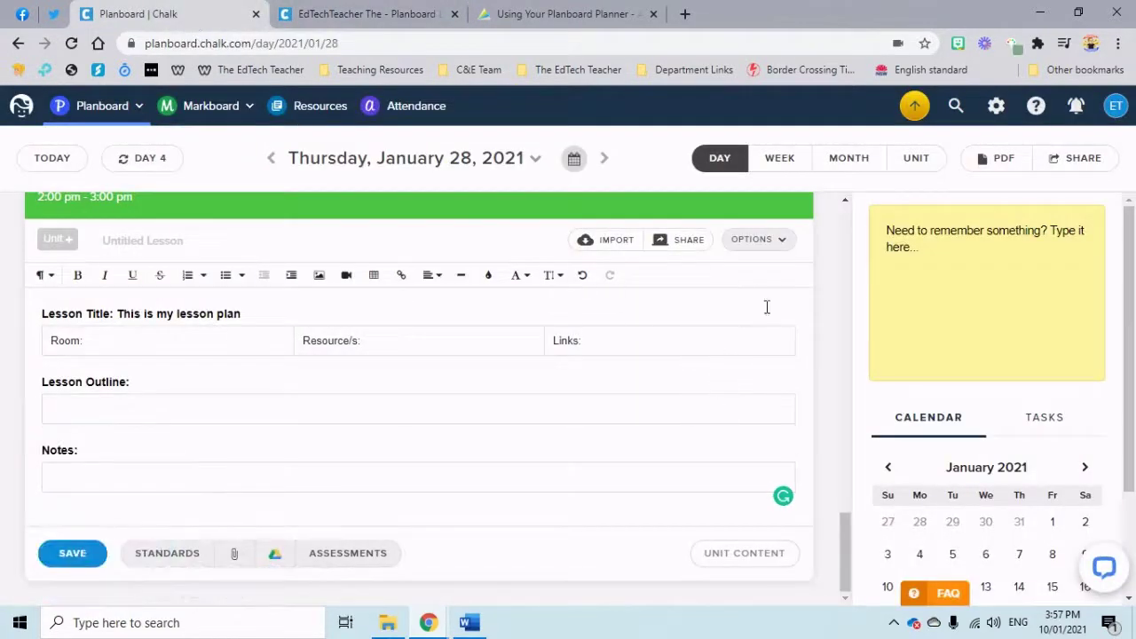
{"action": "left_click", "coordinate": [765, 241]}
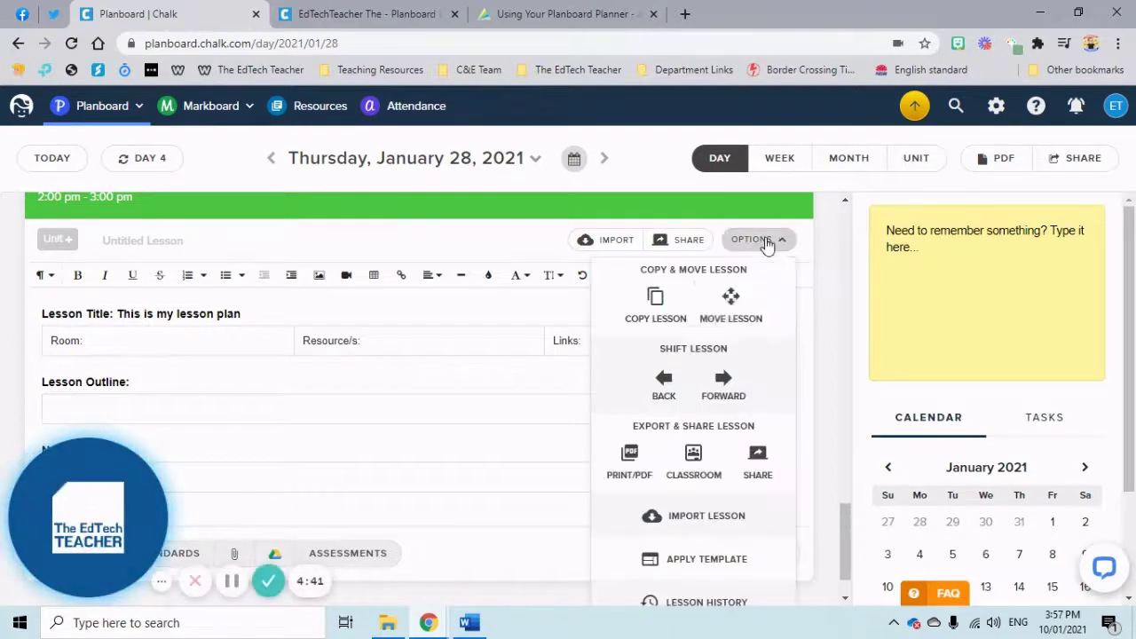
{"action": "left_click", "coordinate": [693, 458]}
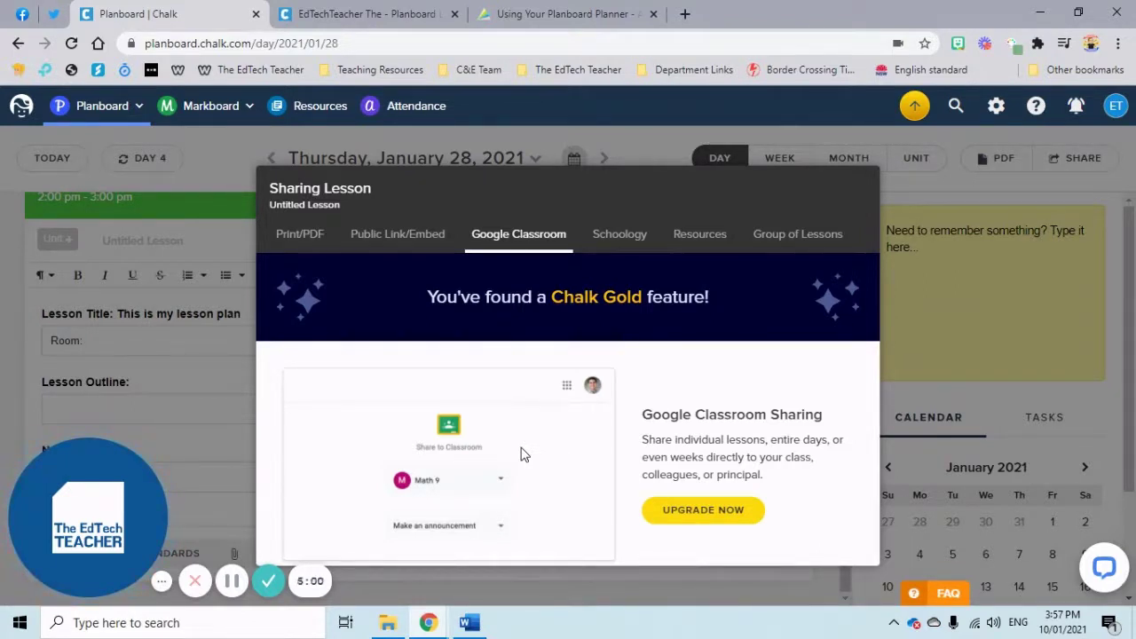
{"action": "left_click", "coordinate": [614, 147]}
Review the email and tag settings for sharing the Year 7 History lesson to resources, and leave without sharing
{"action": "left_click", "coordinate": [760, 243]}
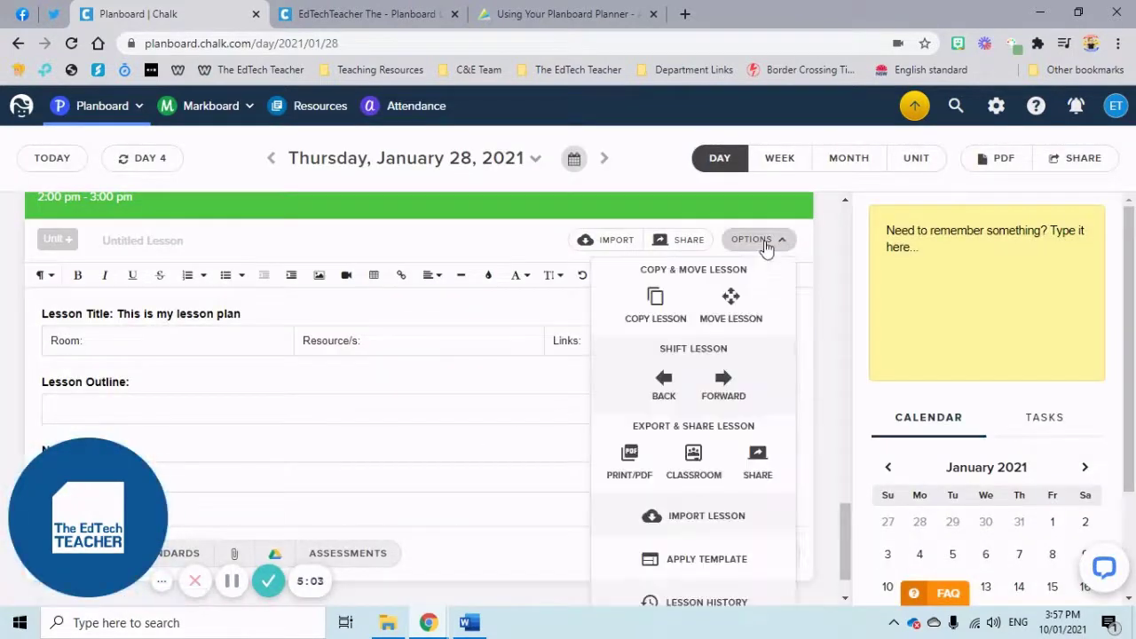
{"action": "left_click", "coordinate": [761, 456]}
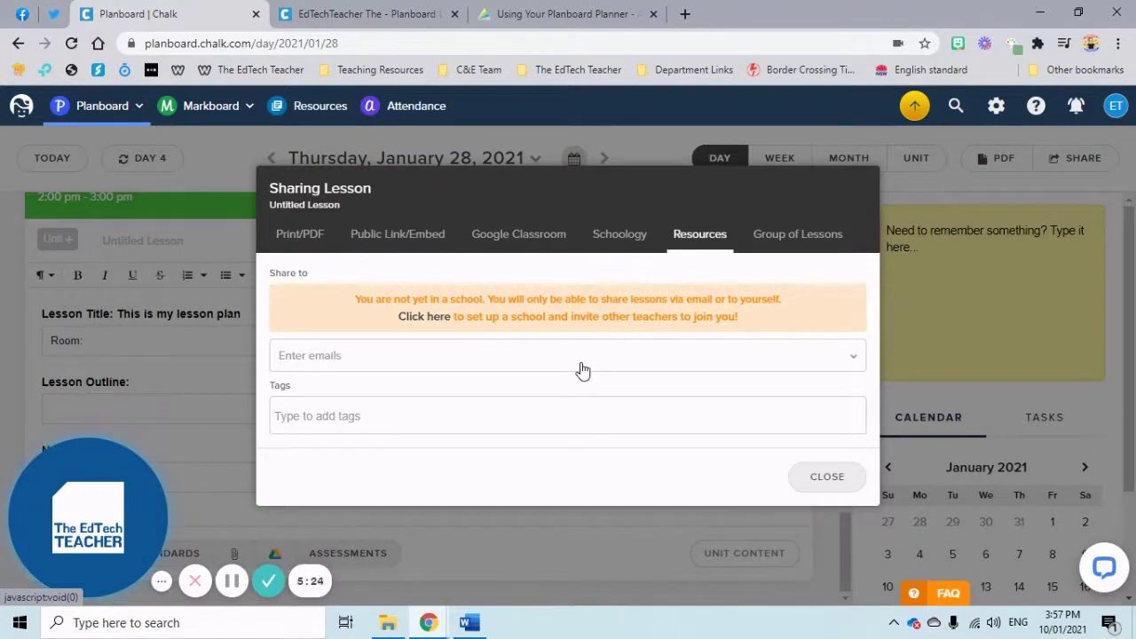
{"action": "left_click", "coordinate": [631, 145]}
Look at the resources available for importing into the Year 7 History lesson, and leave without importing
{"action": "left_click", "coordinate": [741, 242]}
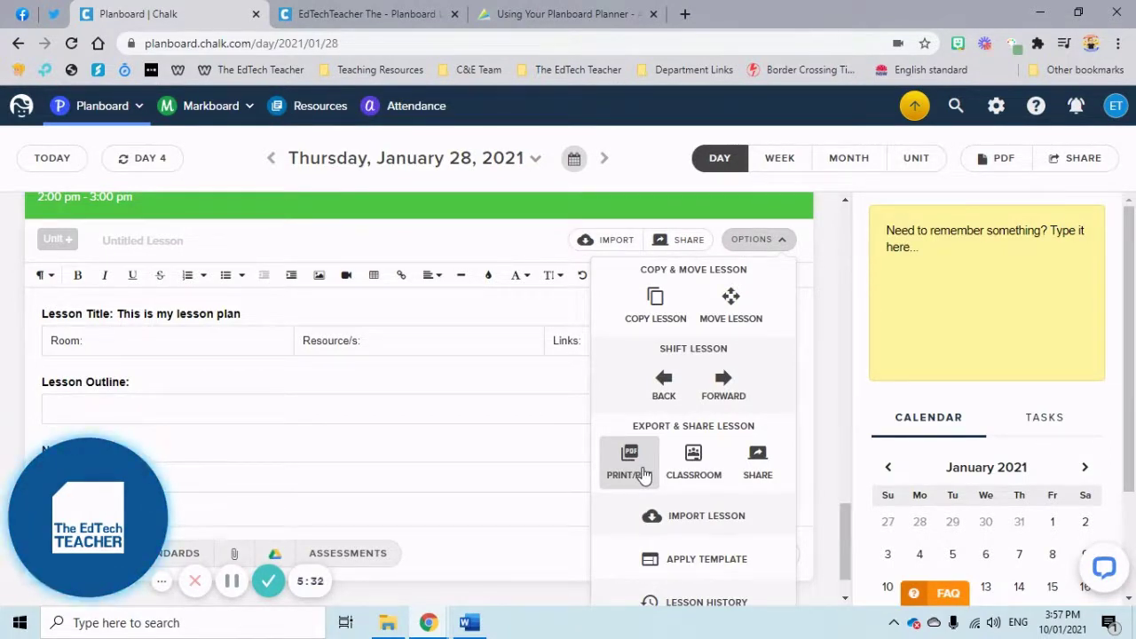
{"action": "scroll", "coordinate": [702, 465], "scroll_direction": "down", "scroll_amount": 1}
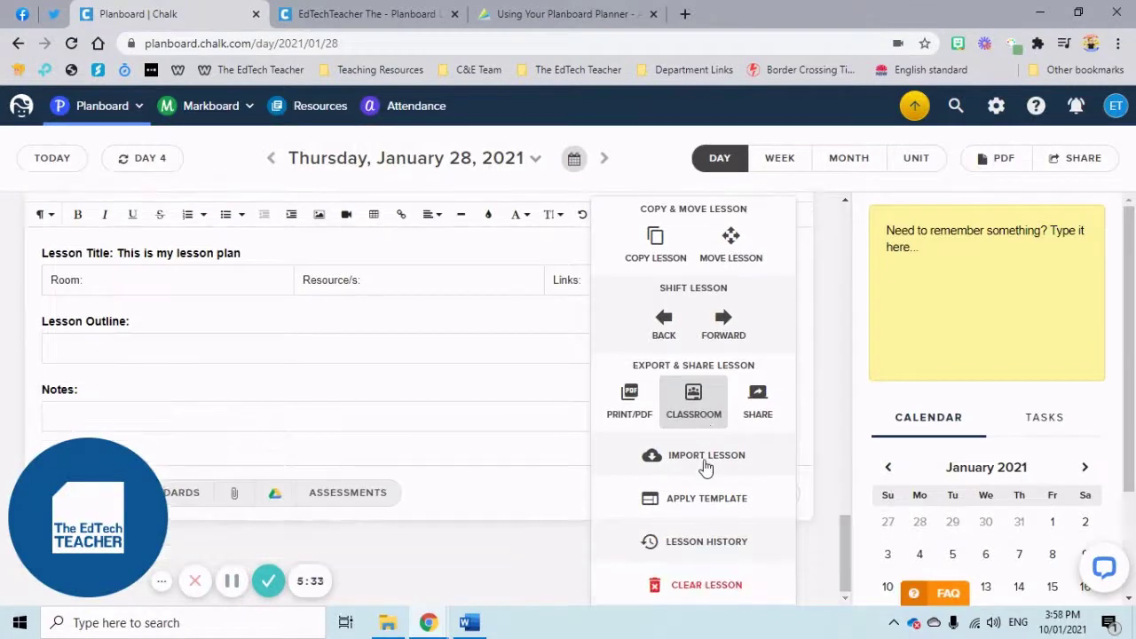
{"action": "left_click", "coordinate": [704, 458]}
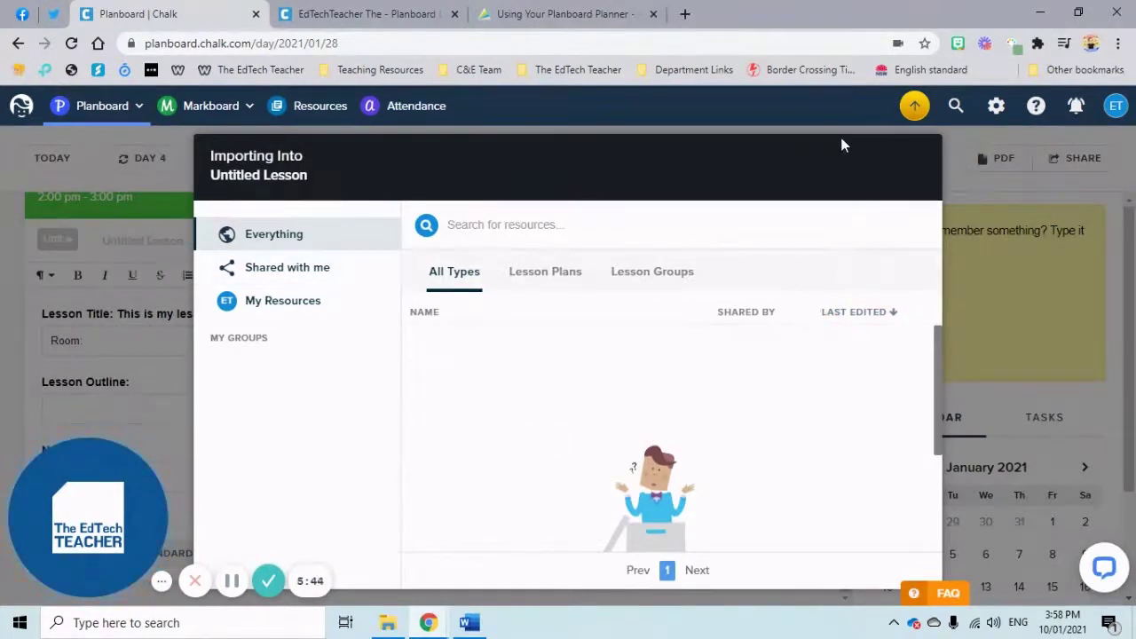
{"action": "left_click", "coordinate": [772, 127]}
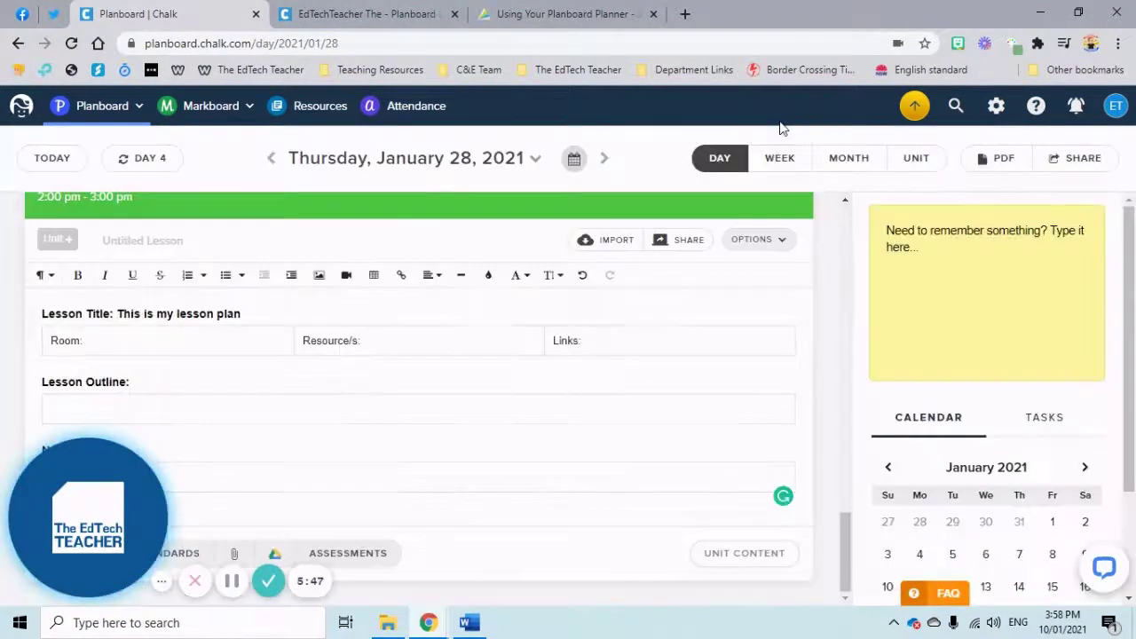
Apply the Literacy Rotation Template to the Year 7 History lesson, overwriting its contents
{"action": "left_click", "coordinate": [767, 241]}
{"action": "scroll", "coordinate": [759, 334], "scroll_direction": "down", "scroll_amount": 1}
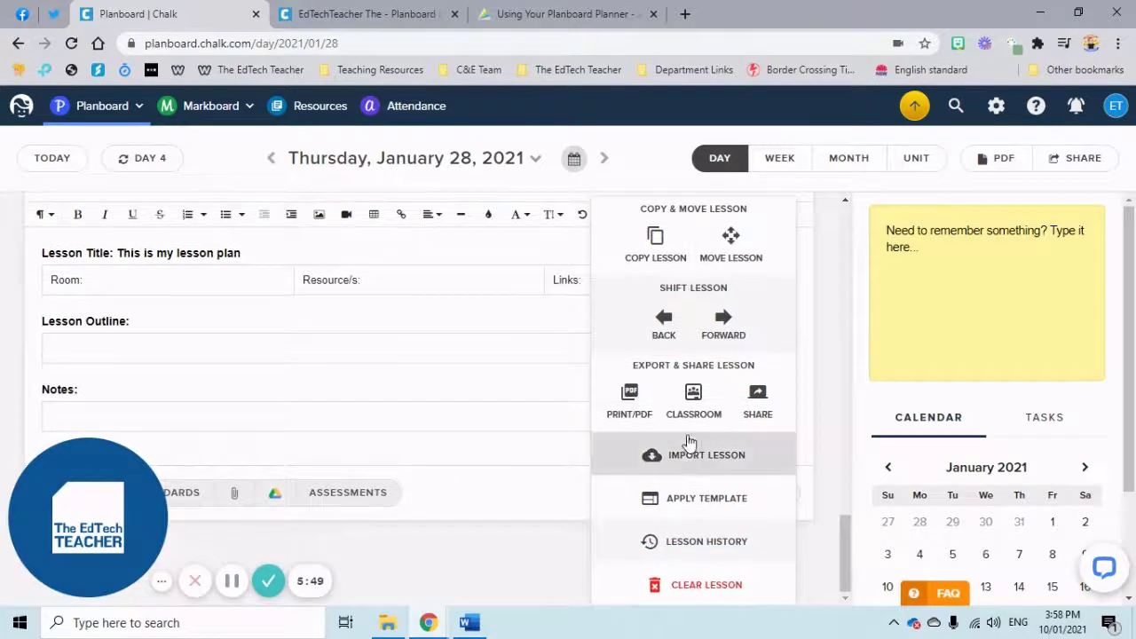
{"action": "left_click", "coordinate": [695, 496]}
{"action": "left_click", "coordinate": [525, 252]}
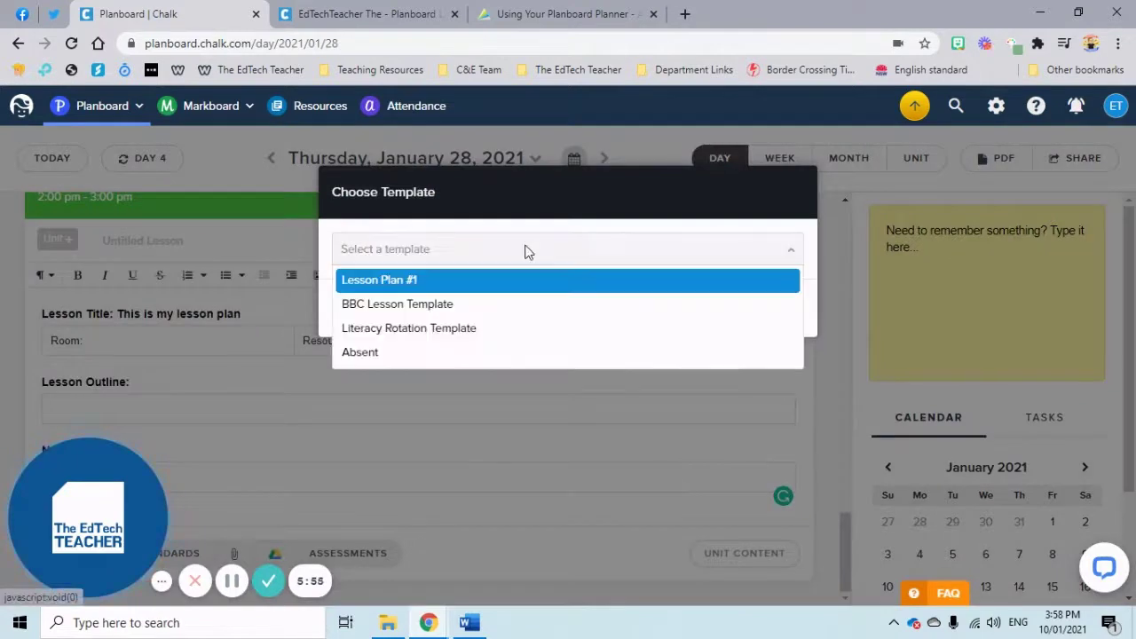
{"action": "left_click", "coordinate": [467, 329]}
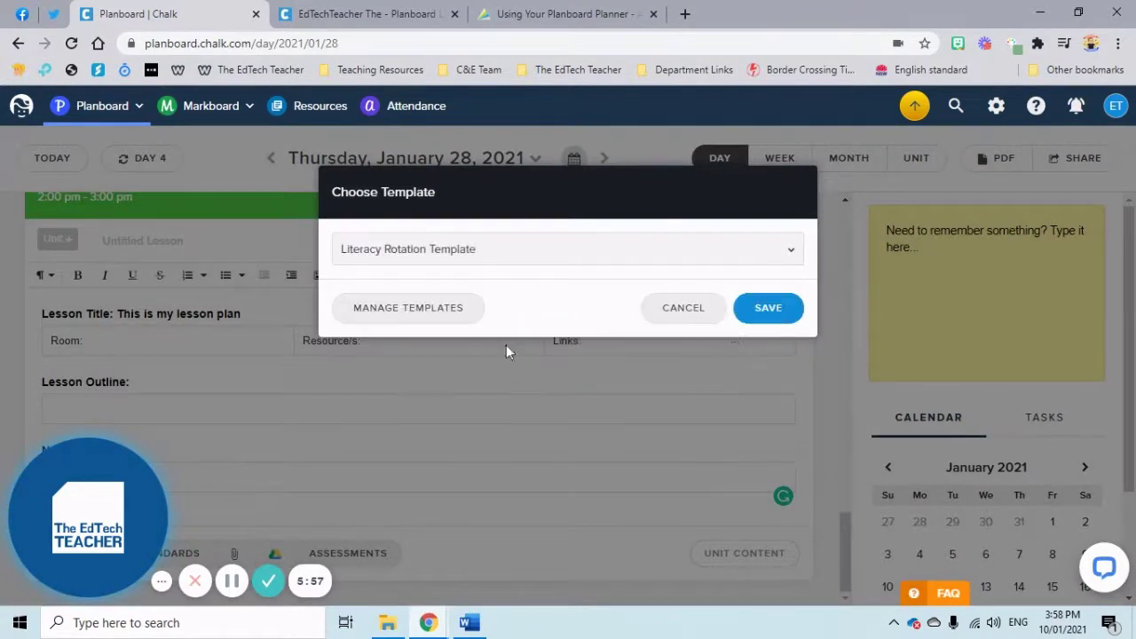
{"action": "left_click", "coordinate": [761, 322]}
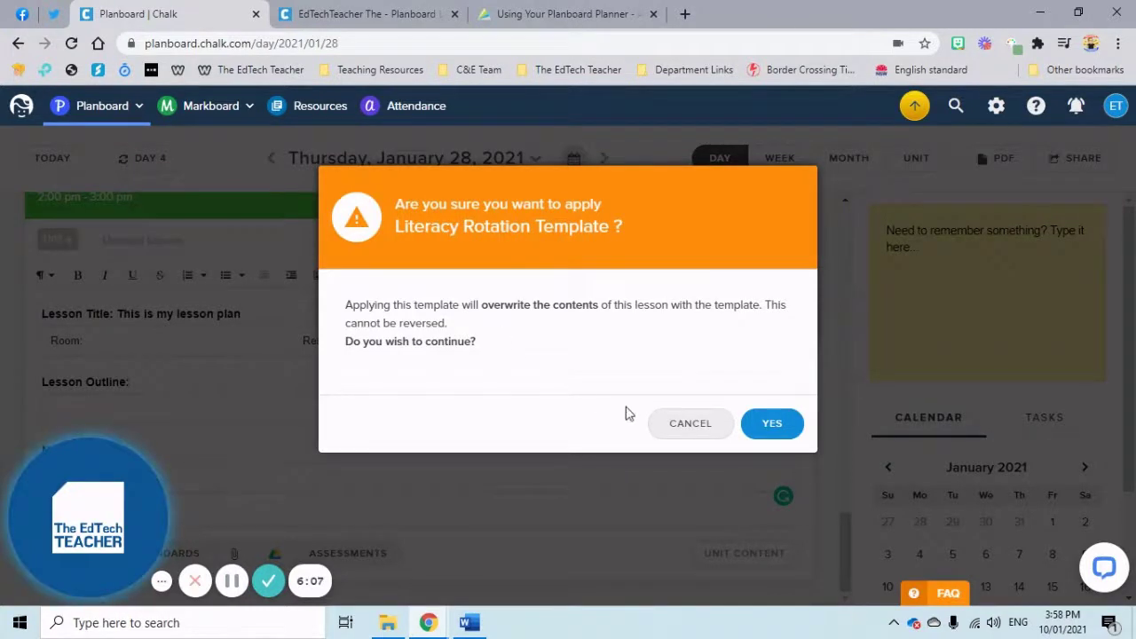
{"action": "left_click", "coordinate": [771, 422]}
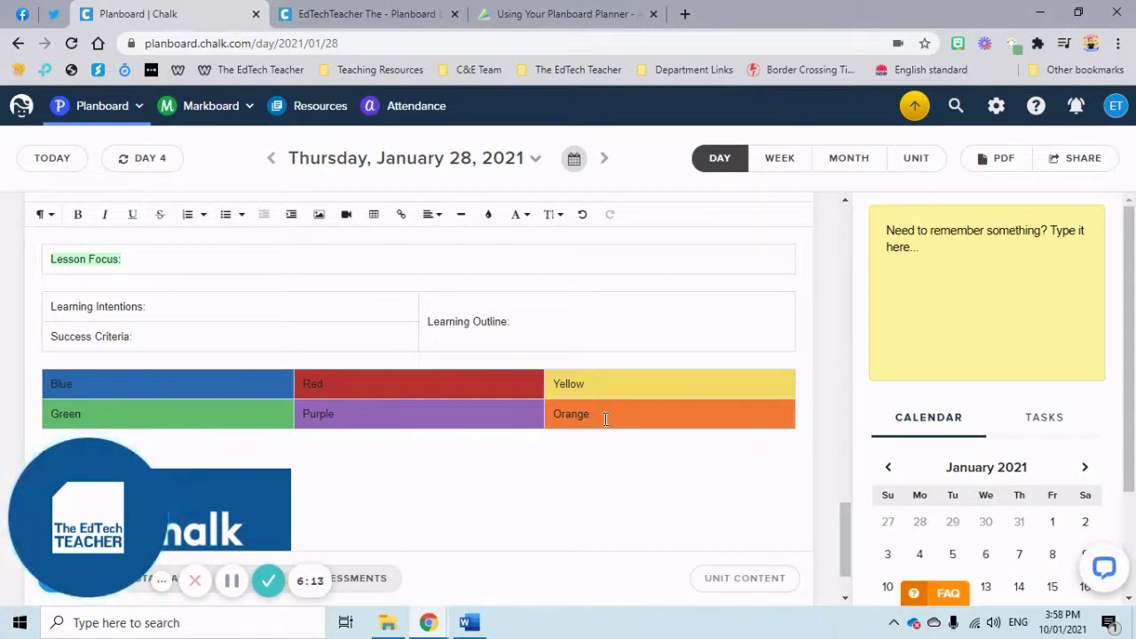
Look at the lesson history feature for the Year 7 History lesson and close its window
{"action": "scroll", "coordinate": [695, 315], "scroll_direction": "up", "scroll_amount": 2}
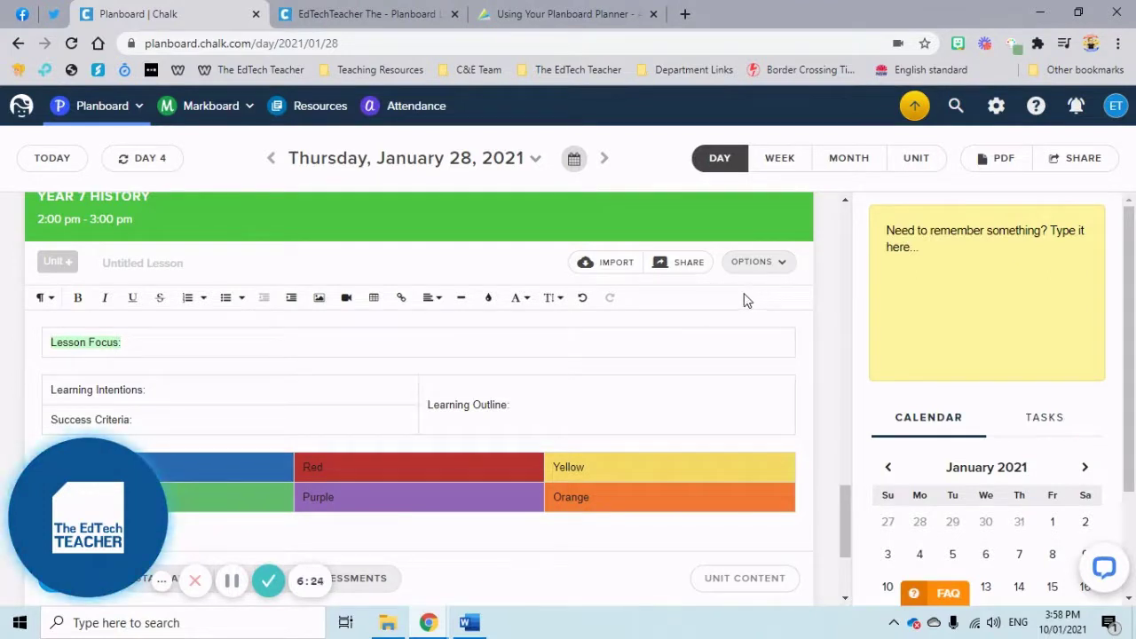
{"action": "left_click", "coordinate": [757, 265]}
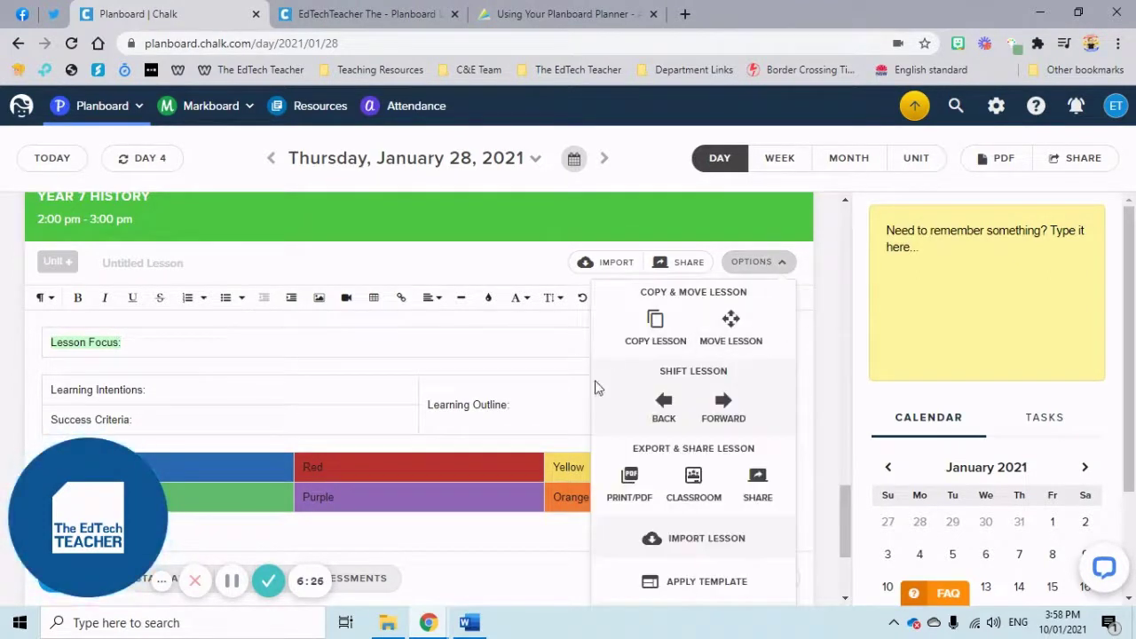
{"action": "scroll", "coordinate": [667, 457], "scroll_direction": "down", "scroll_amount": 2}
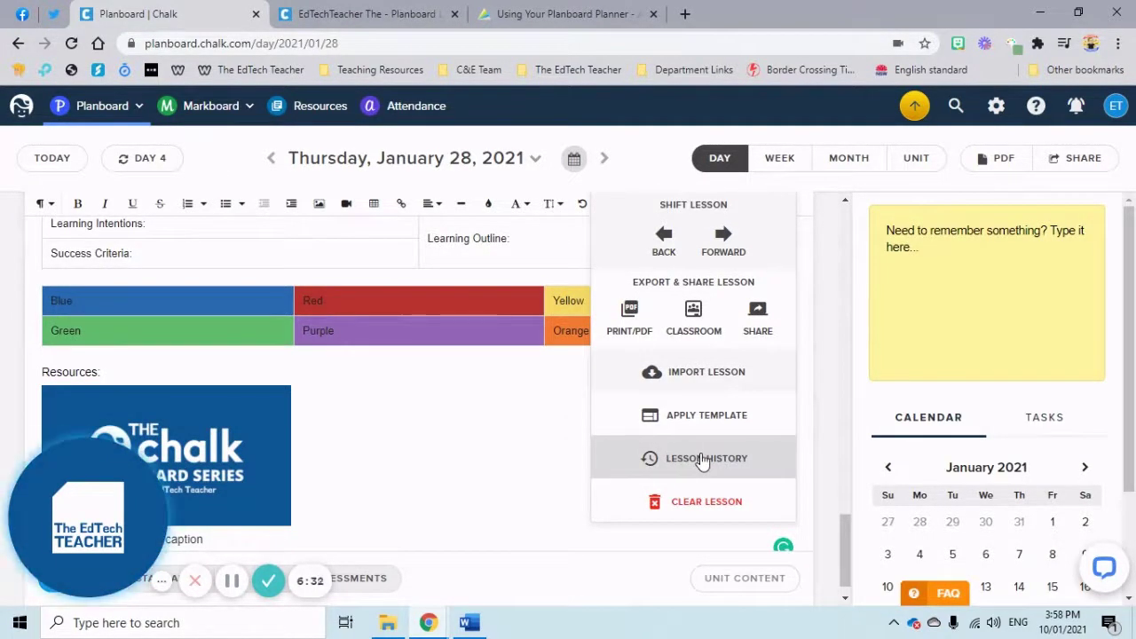
{"action": "left_click", "coordinate": [702, 459]}
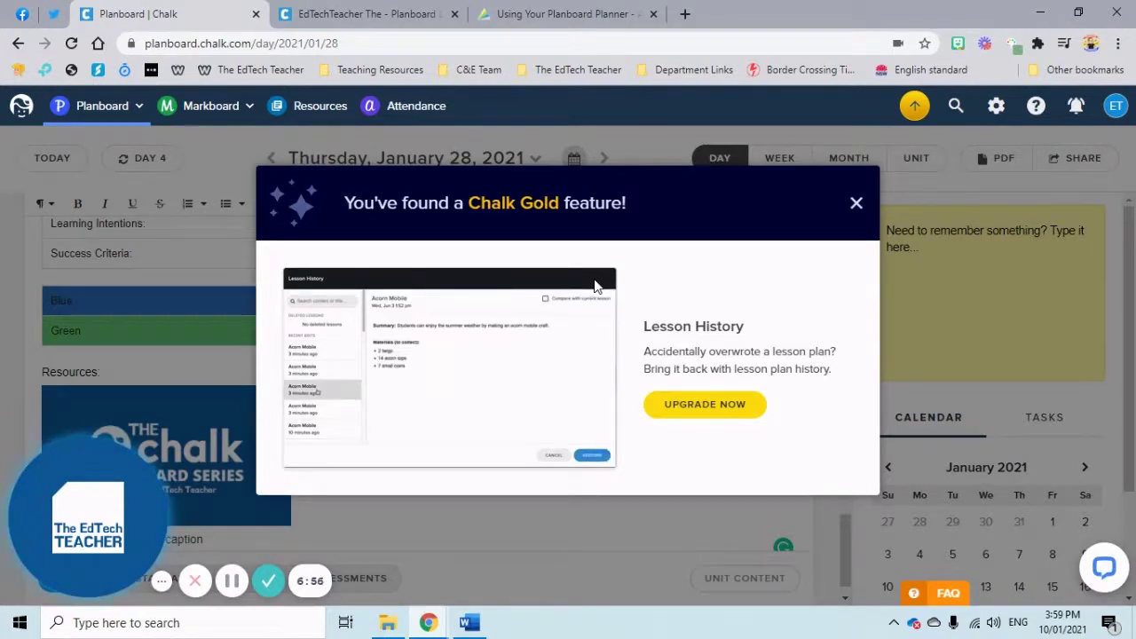
{"action": "left_click", "coordinate": [855, 204]}
Clear the untitled Year 7 History lesson permanently, acknowledging the warning
{"action": "scroll", "coordinate": [738, 333], "scroll_direction": "up", "scroll_amount": 1}
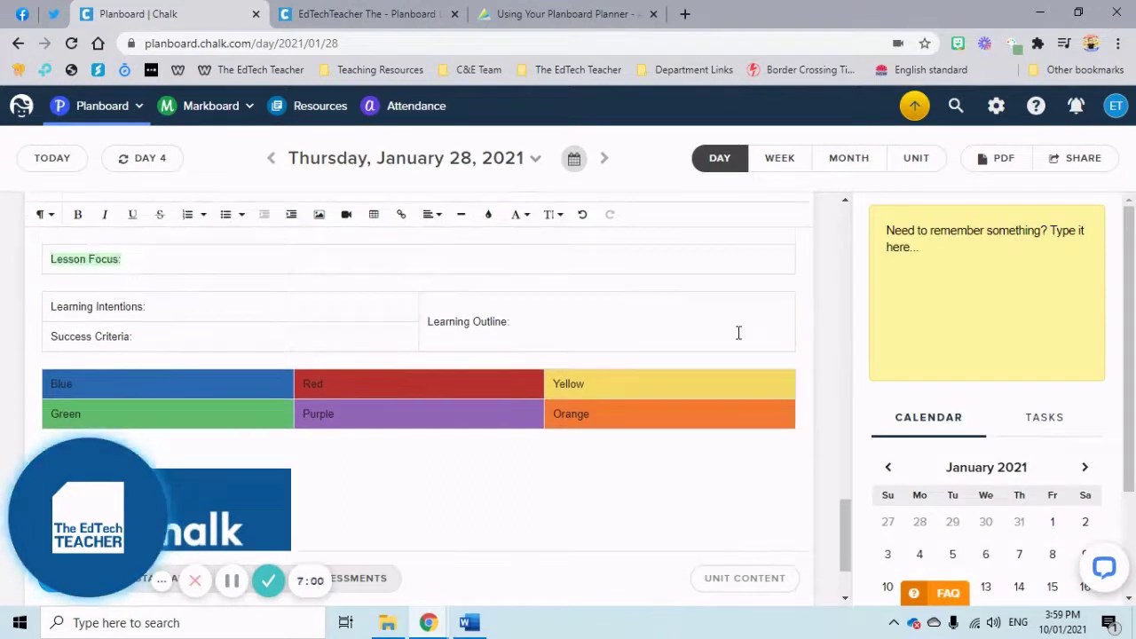
{"action": "scroll", "coordinate": [738, 333], "scroll_direction": "up", "scroll_amount": 1}
{"action": "left_click", "coordinate": [754, 261]}
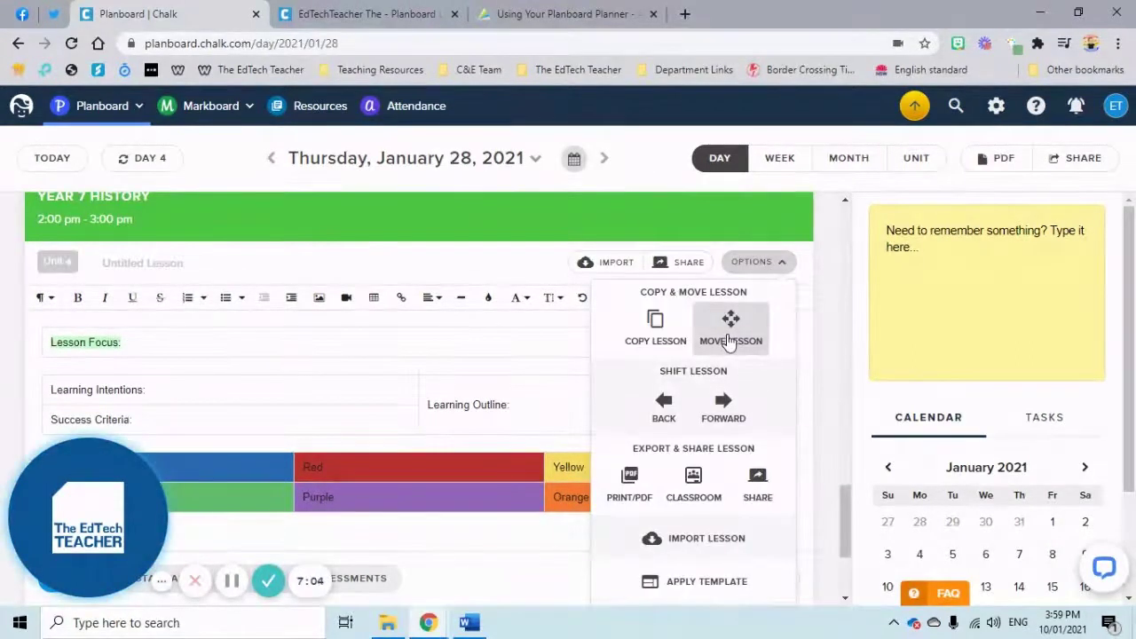
{"action": "scroll", "coordinate": [725, 359], "scroll_direction": "down", "scroll_amount": 1}
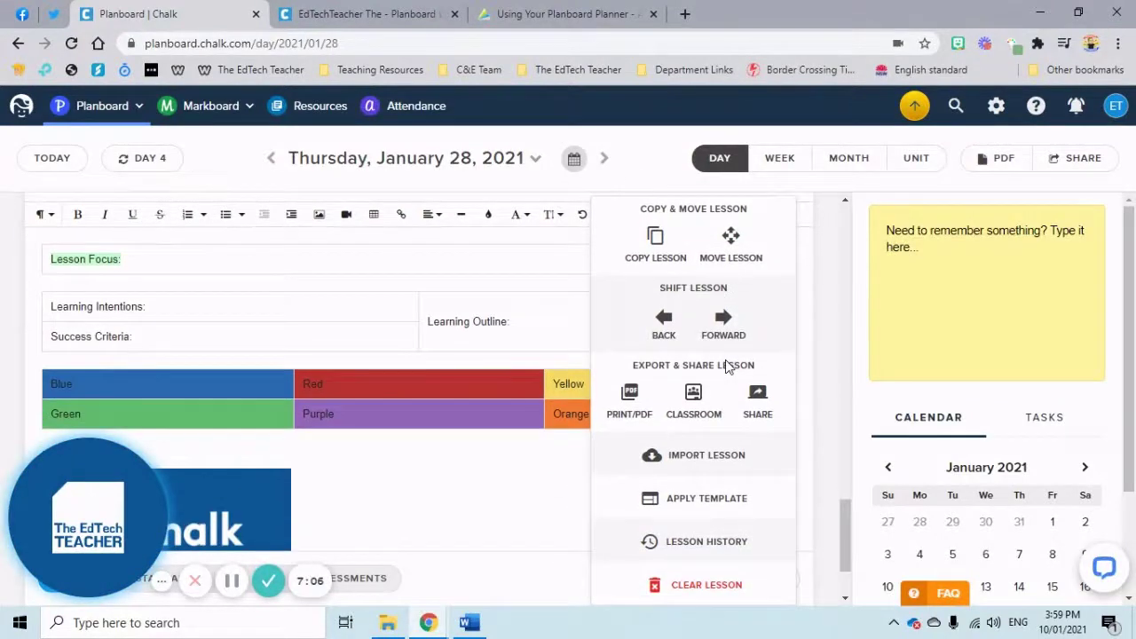
{"action": "left_click", "coordinate": [702, 586]}
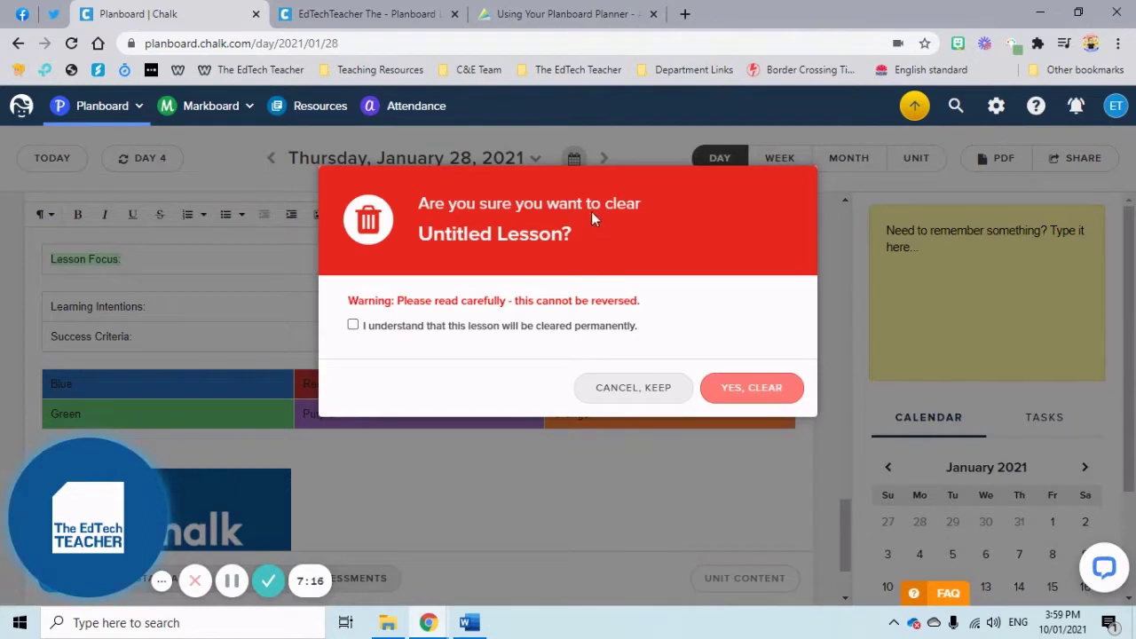
{"action": "left_click", "coordinate": [524, 328]}
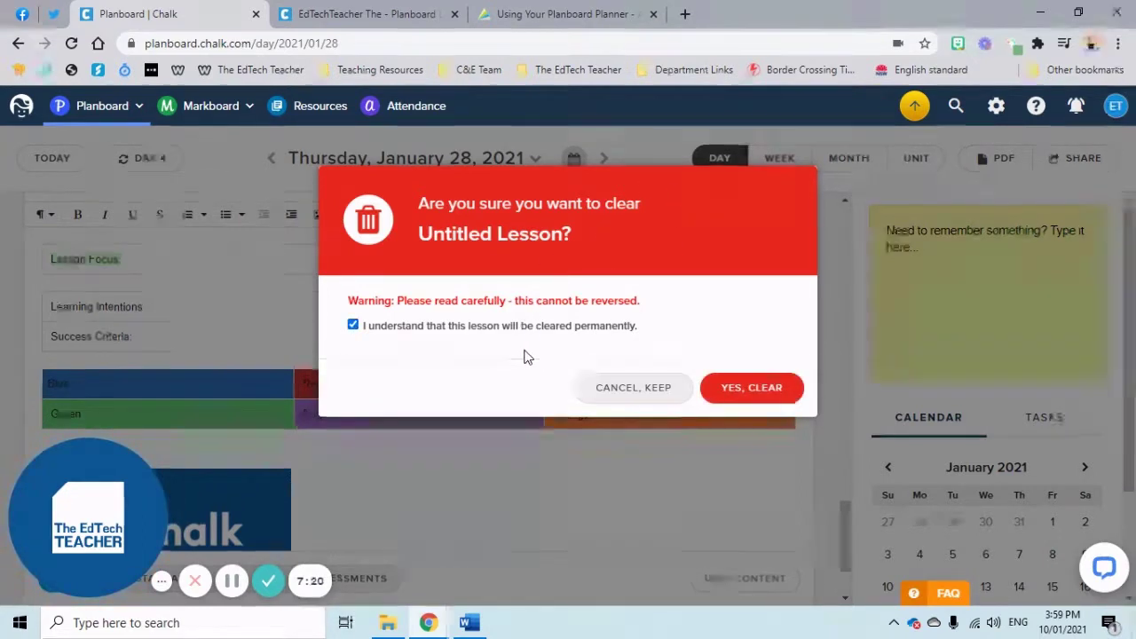
{"action": "left_click", "coordinate": [753, 396]}
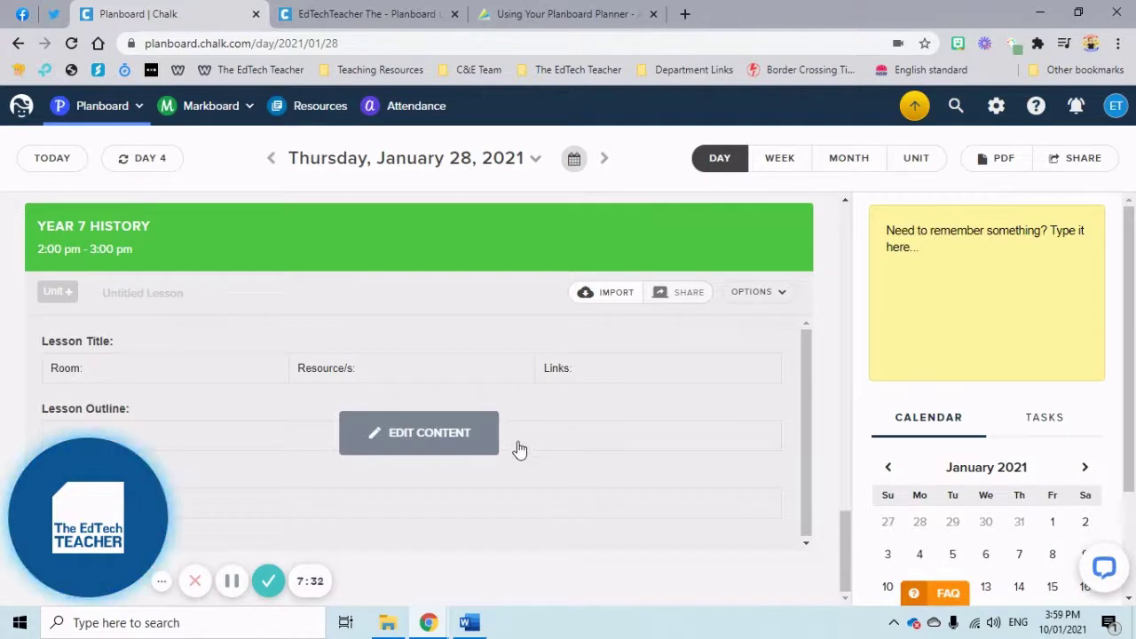
{"action": "scroll", "coordinate": [522, 447], "scroll_direction": "up", "scroll_amount": 1}
{"action": "scroll", "coordinate": [520, 450], "scroll_direction": "down", "scroll_amount": 1}
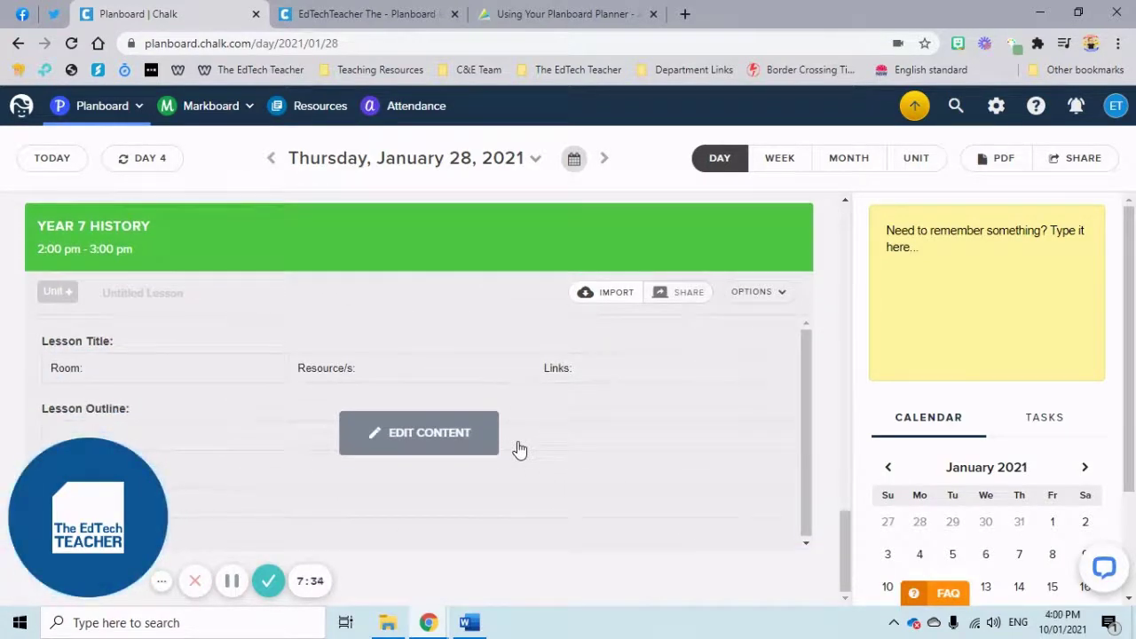